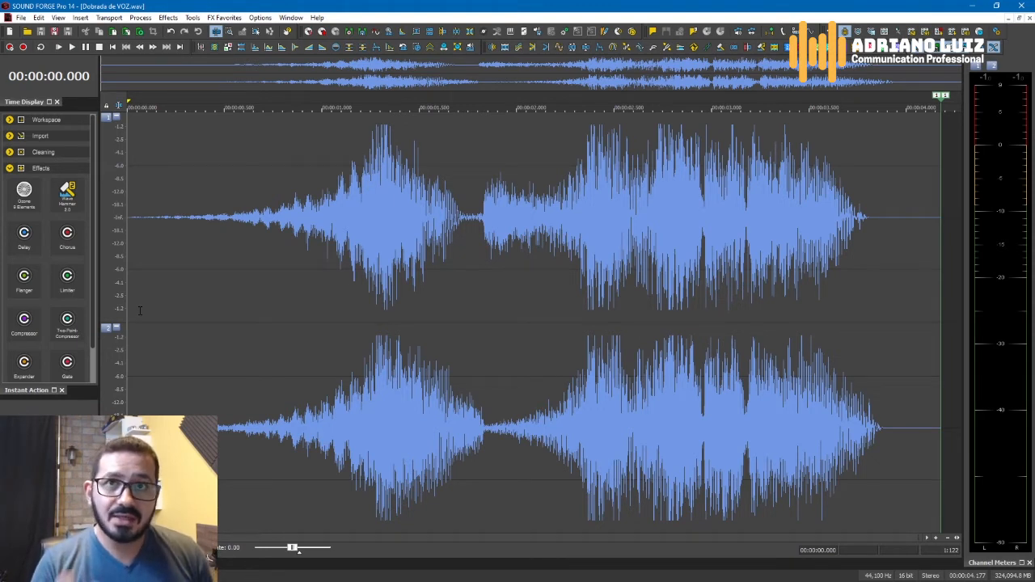
Play the Dobrada de VOZ.wav example from its start to hear the doubled voice
key("space")
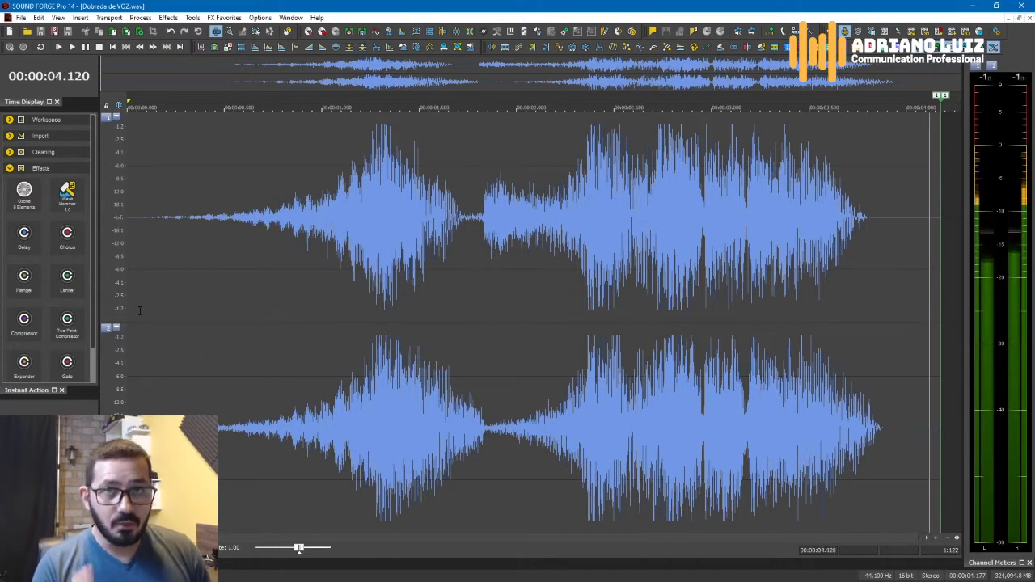
key("space")
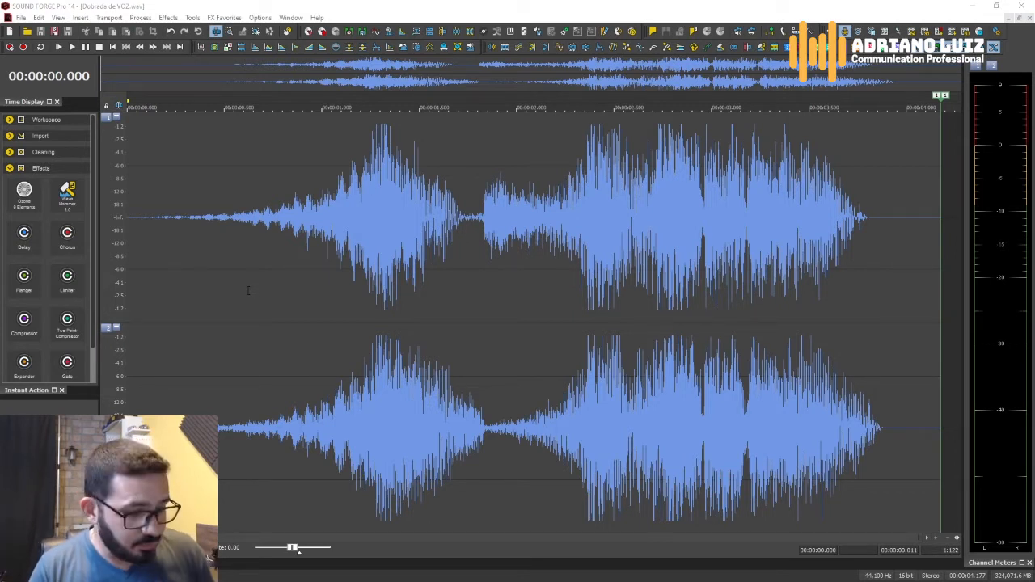
left_click(129, 272)
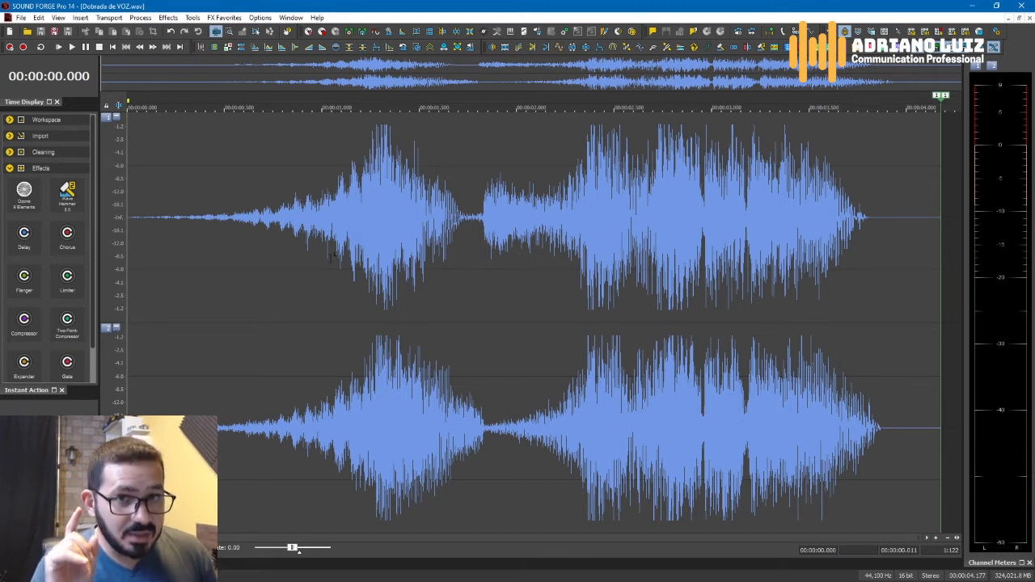
key("space")
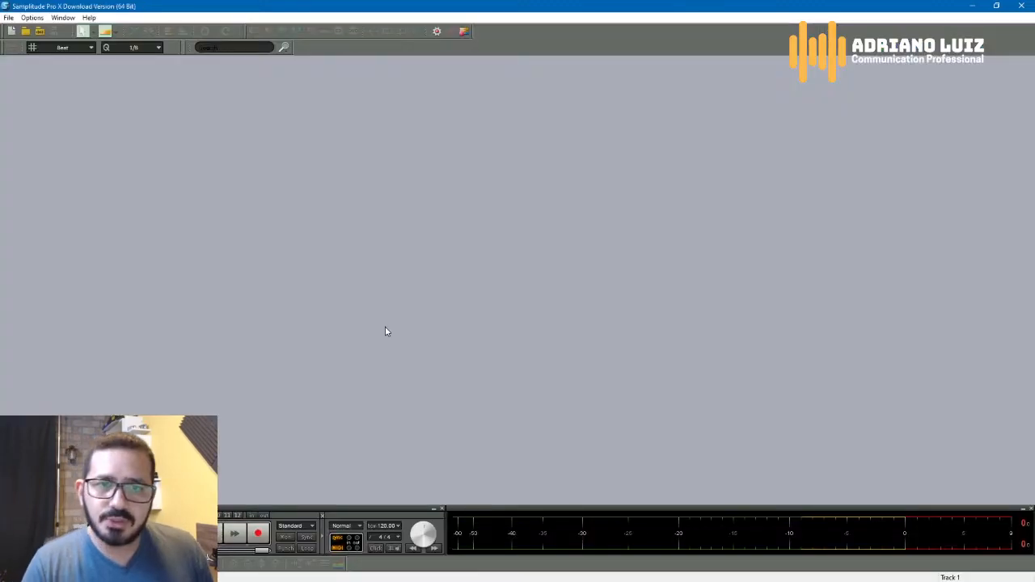
In Samplitude Pro X, create a new 4-track project named "Dobrada de voz vídeo"
left_click(11, 31)
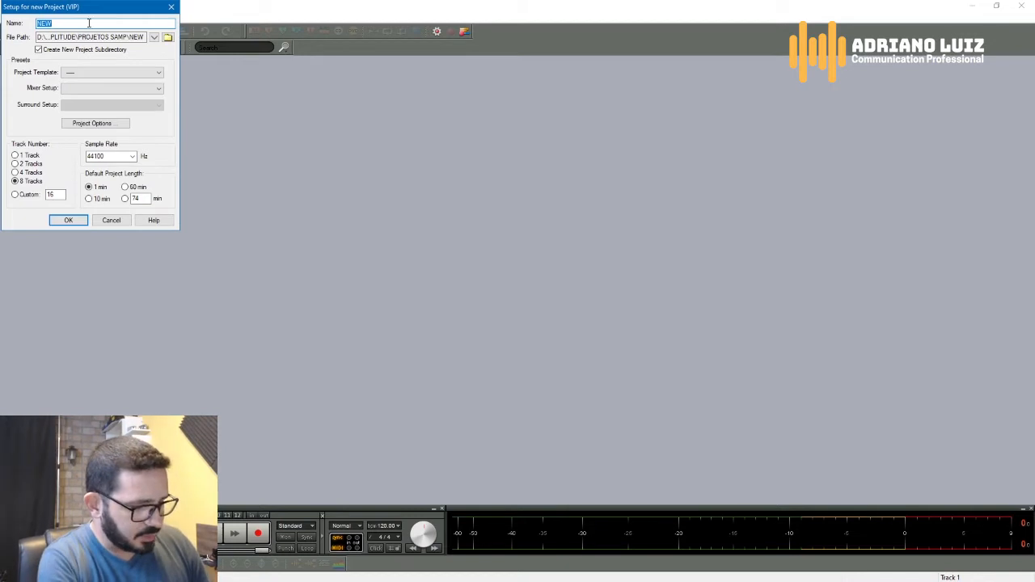
type("Dobra")
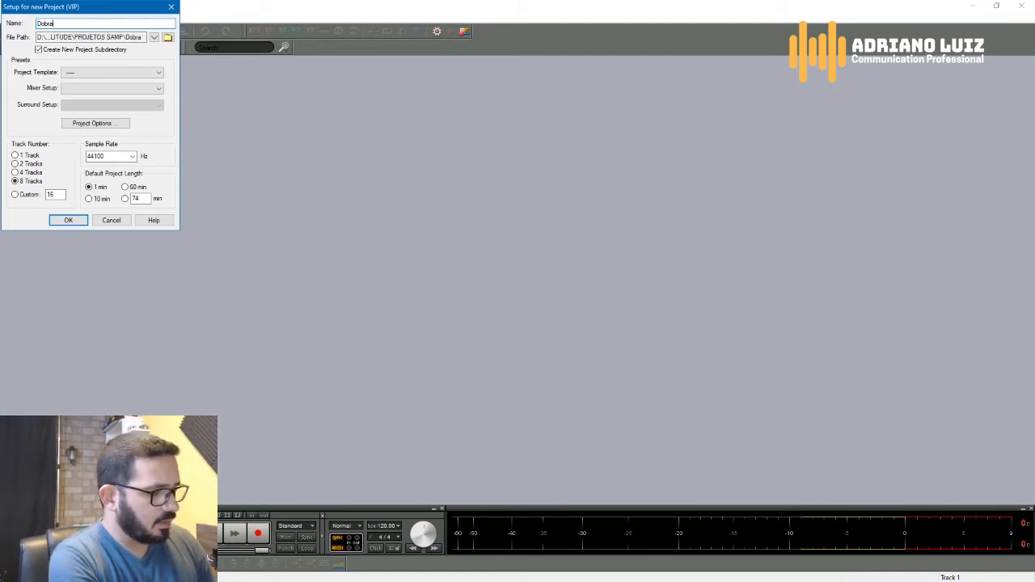
type("da de ")
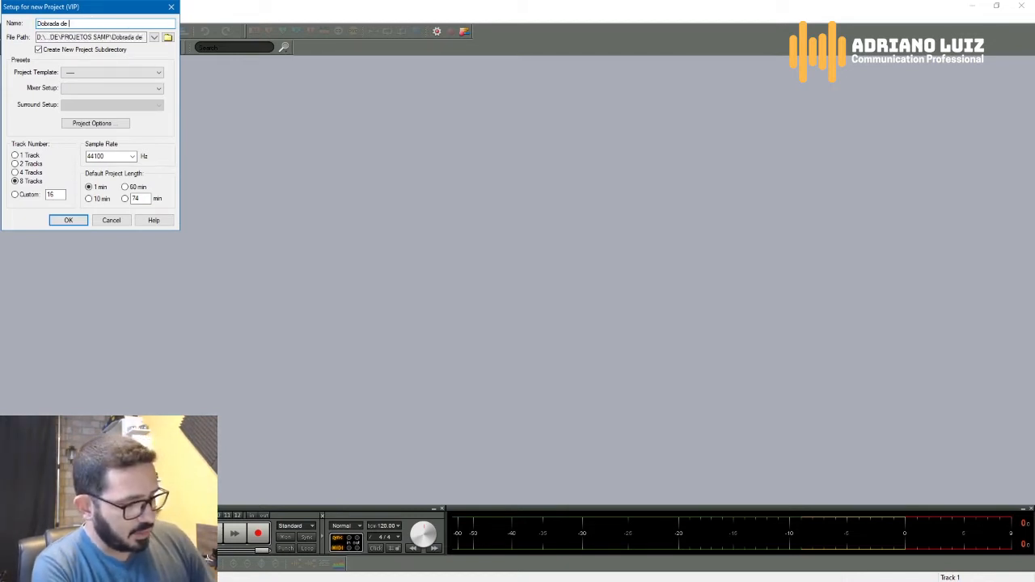
type("voz vip")
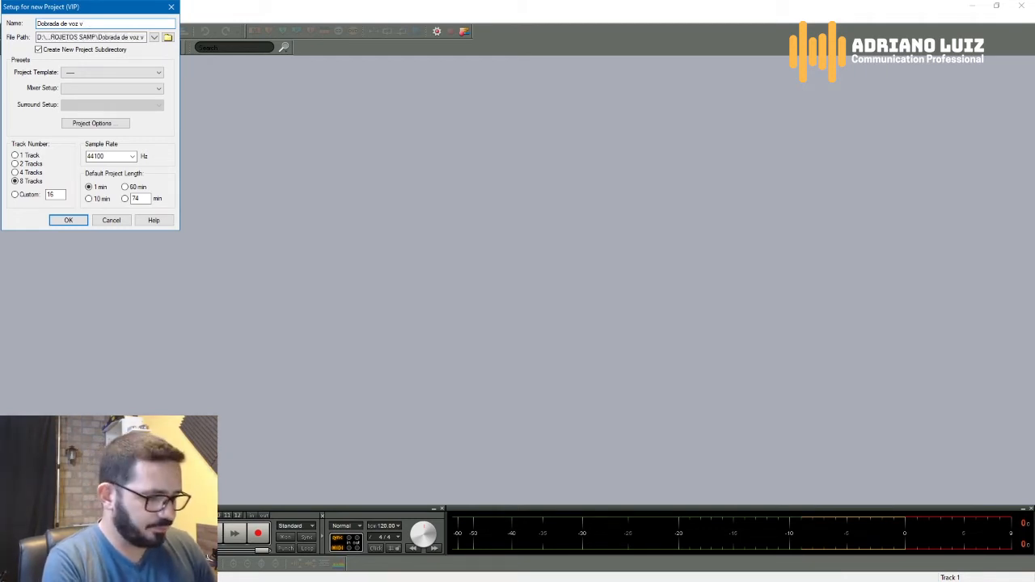
type("ideo")
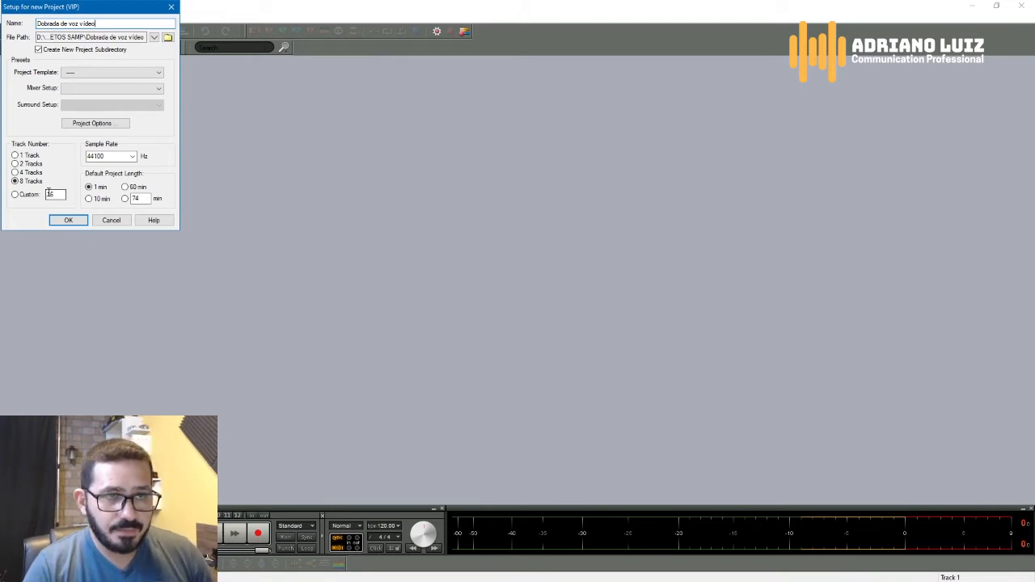
left_click(29, 173)
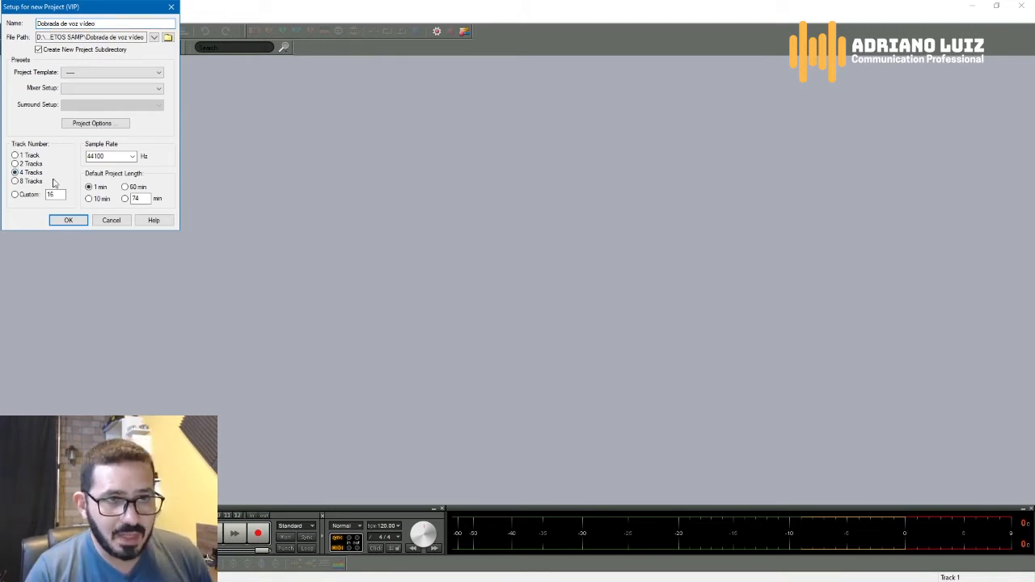
left_click(68, 221)
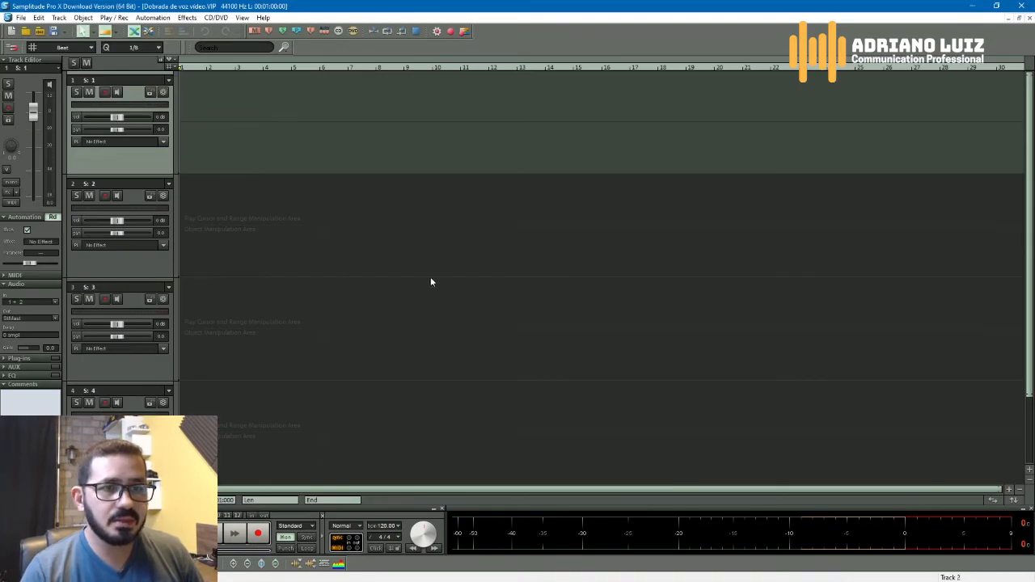
left_click(297, 216)
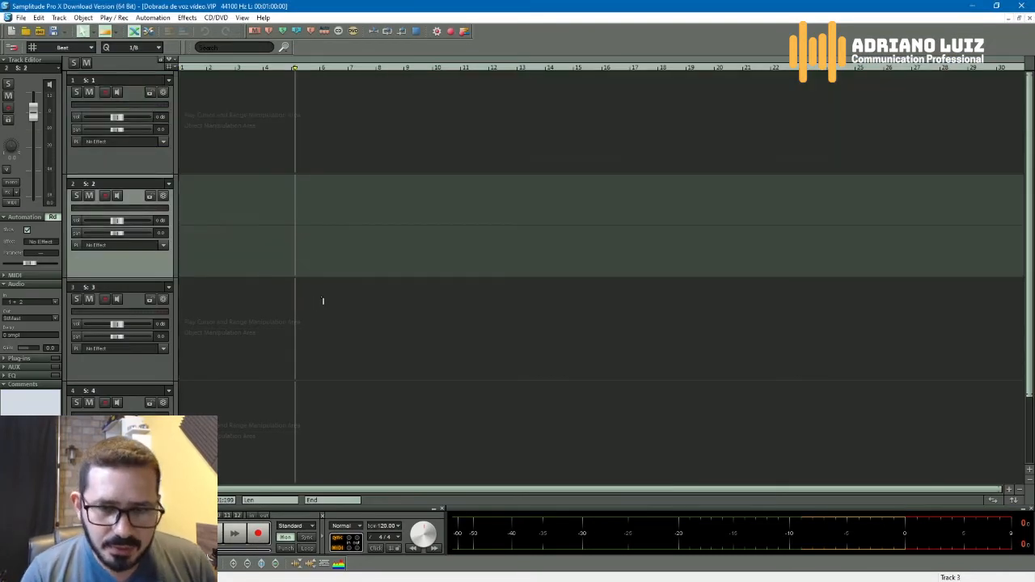
left_click(324, 131)
left_click(411, 232)
left_click(410, 337)
left_click(390, 417)
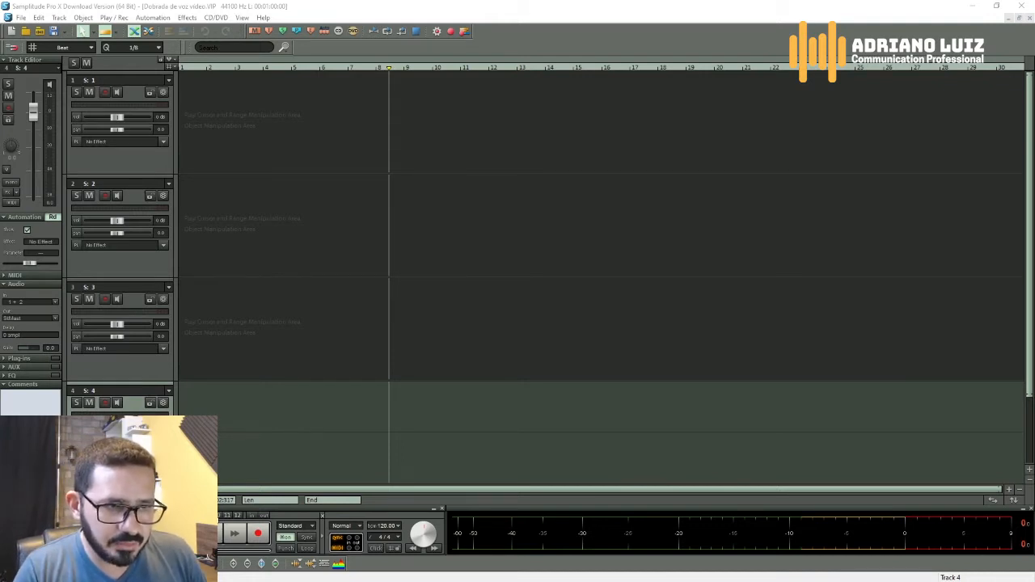
Import the "Voz off para dobrada 002" recording onto track 1 and move it to start at about bar 10
left_click_drag(406, 168, 527, 129)
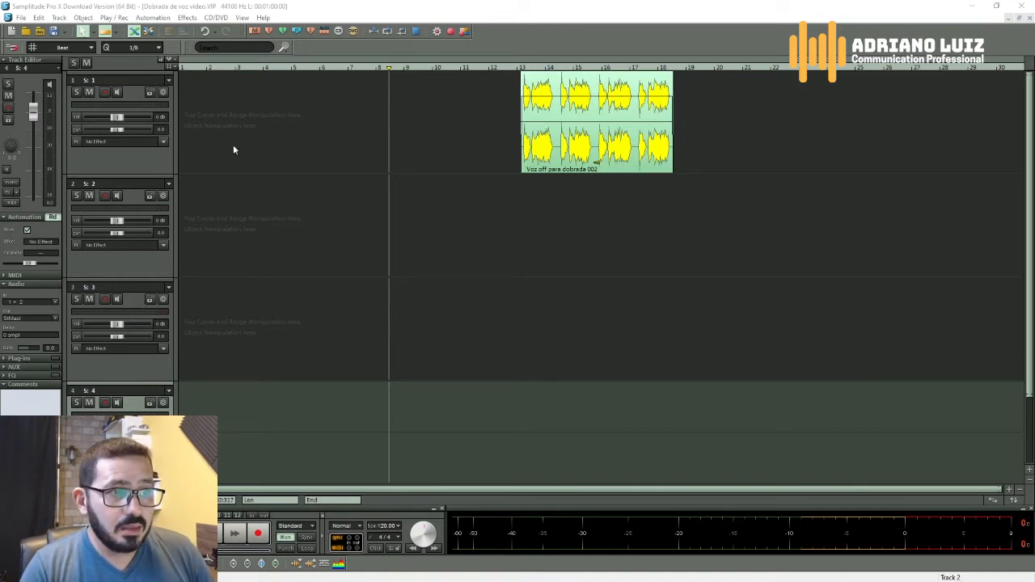
left_click_drag(581, 158, 464, 161)
left_click(436, 91)
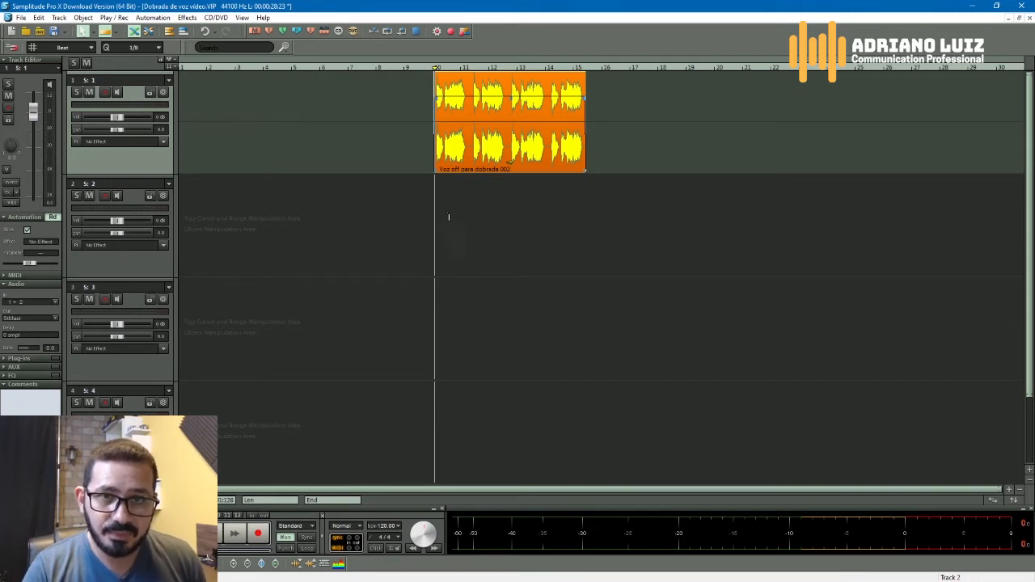
Play back the voice recording on track 1 from its start
left_click(437, 190)
key("space")
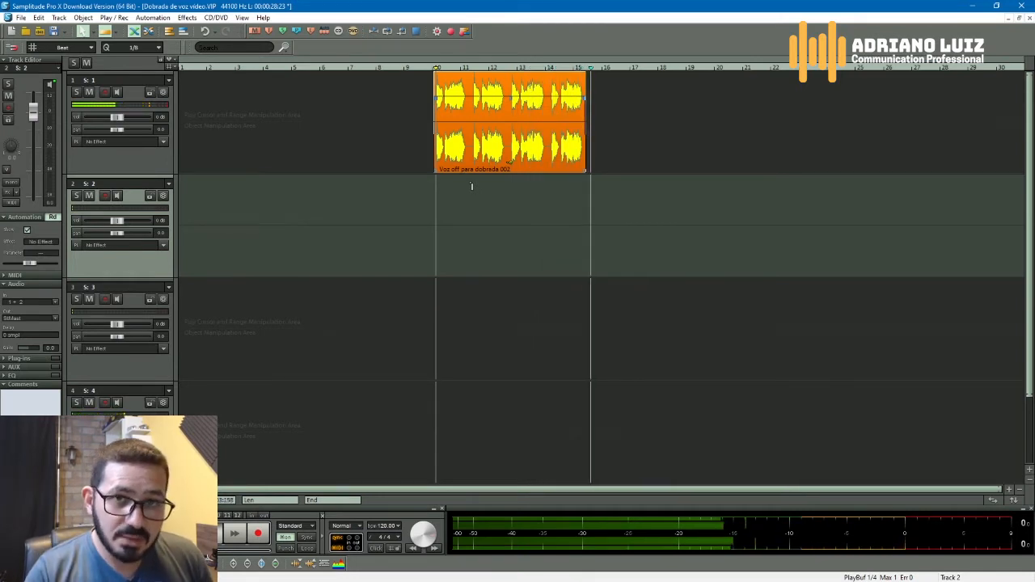
key("space")
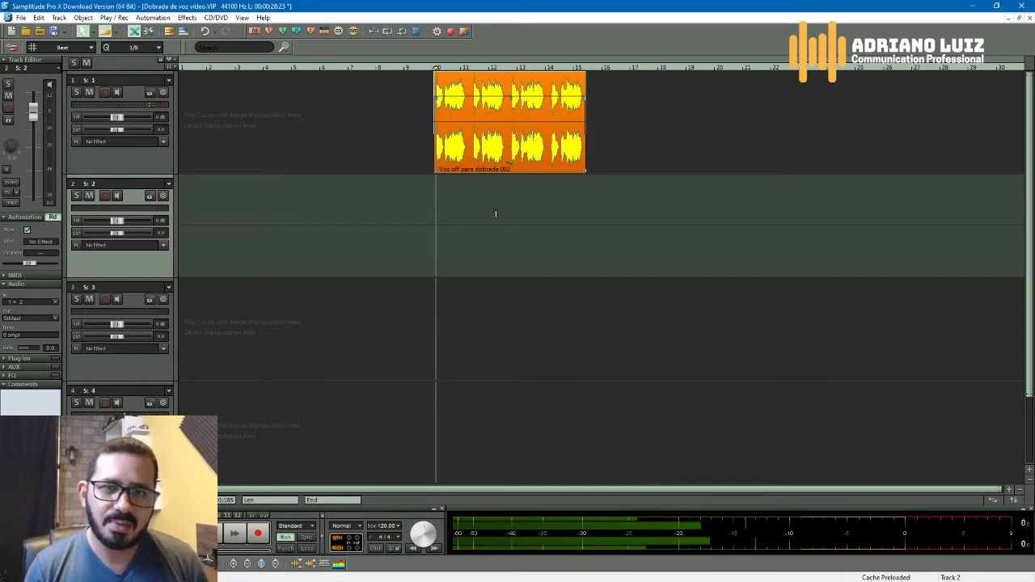
Move the voice clip on track 1 earlier so that it starts within bar 4
left_click_drag(495, 157, 380, 169)
left_click(357, 188)
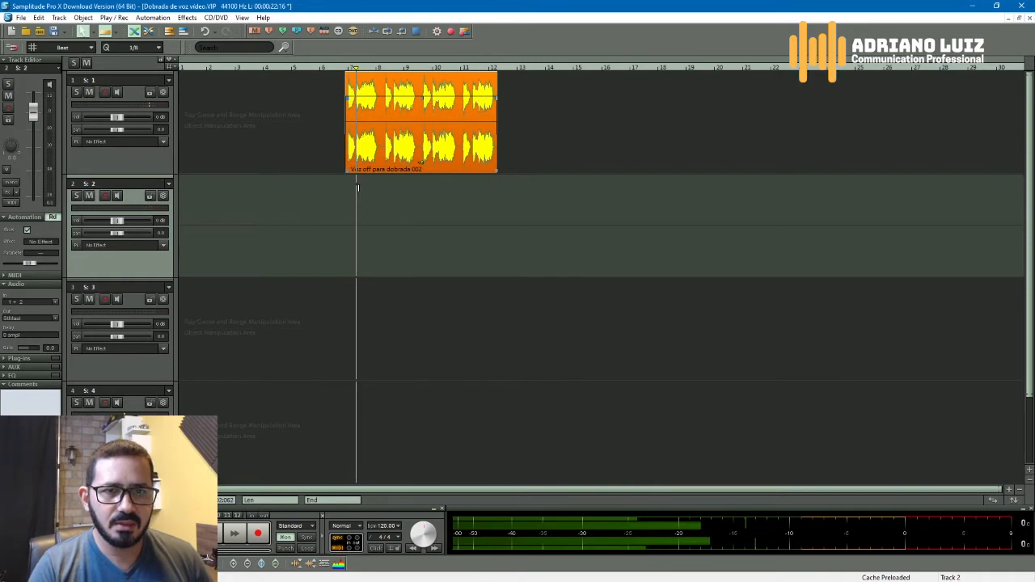
scroll(384, 203, "up", 4)
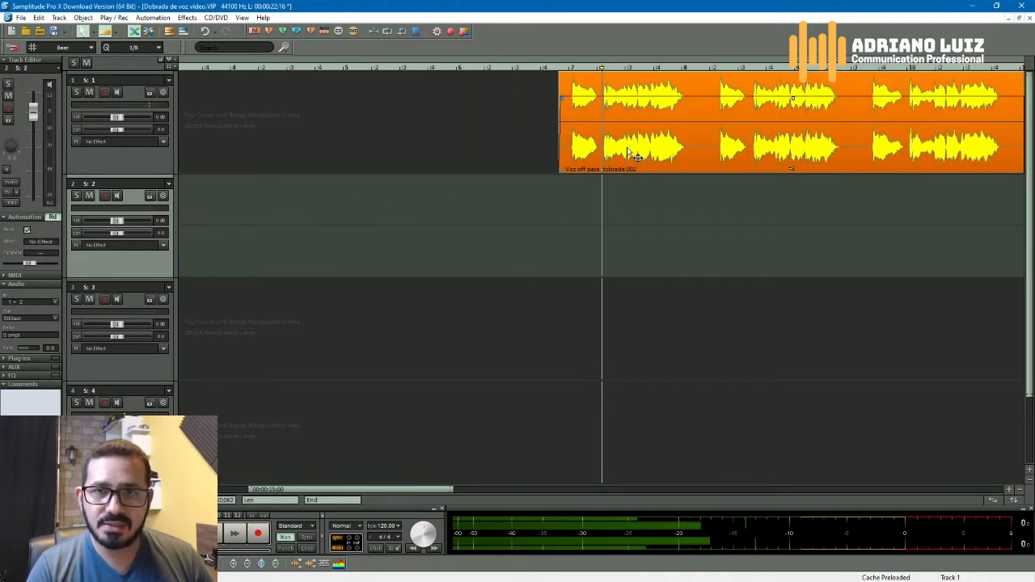
left_click(416, 196)
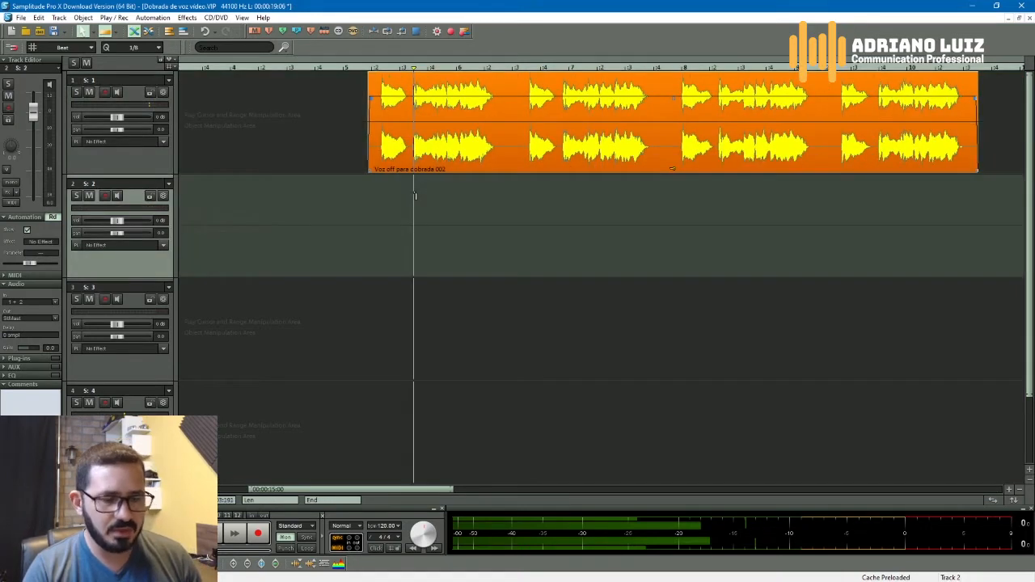
key("ctrl+Up")
left_click_drag(576, 146, 398, 133)
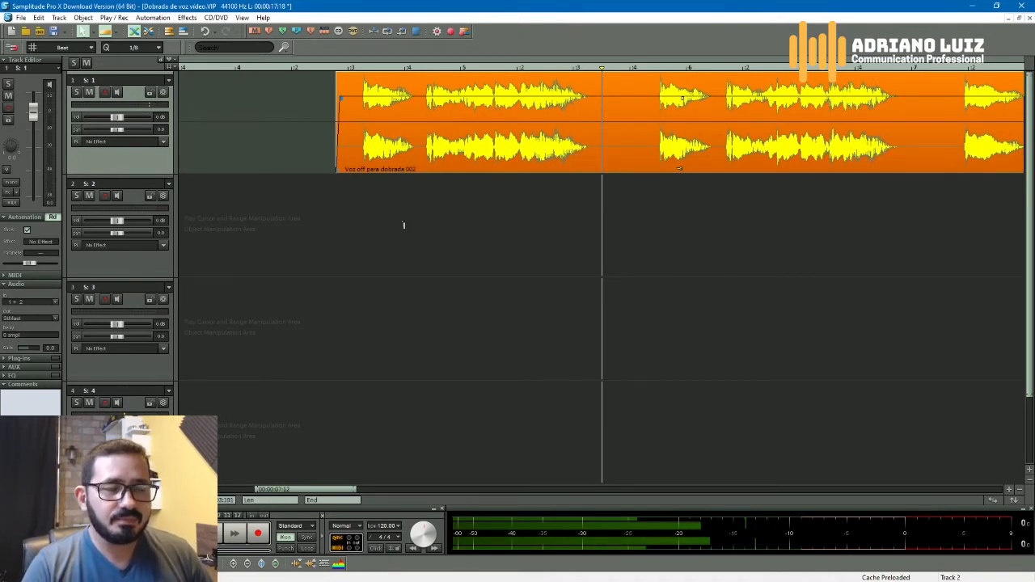
left_click_drag(414, 162, 468, 154)
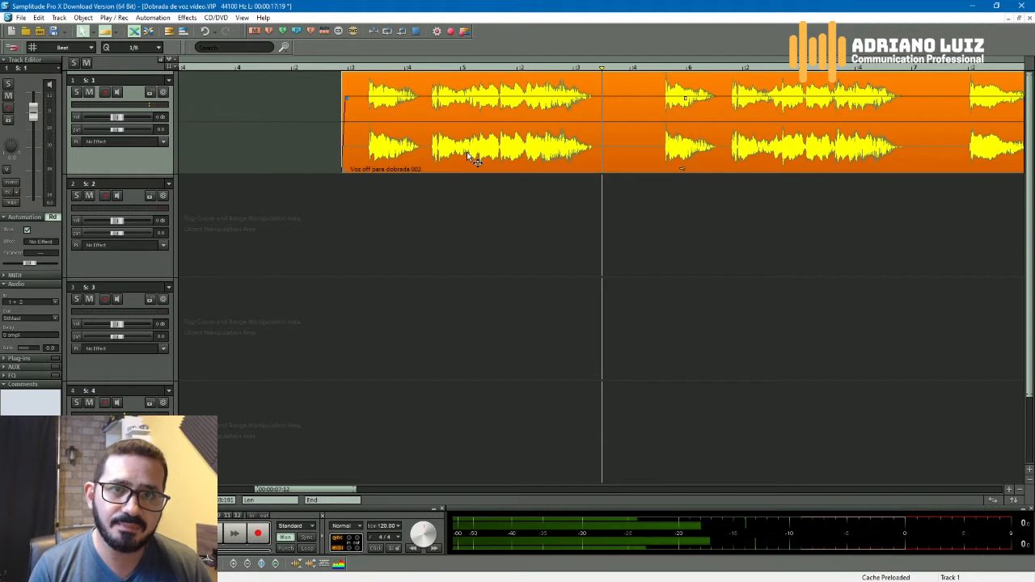
Listen to the first voice take on track 1 and shift the clip slightly earlier
left_click(366, 184)
key("space")
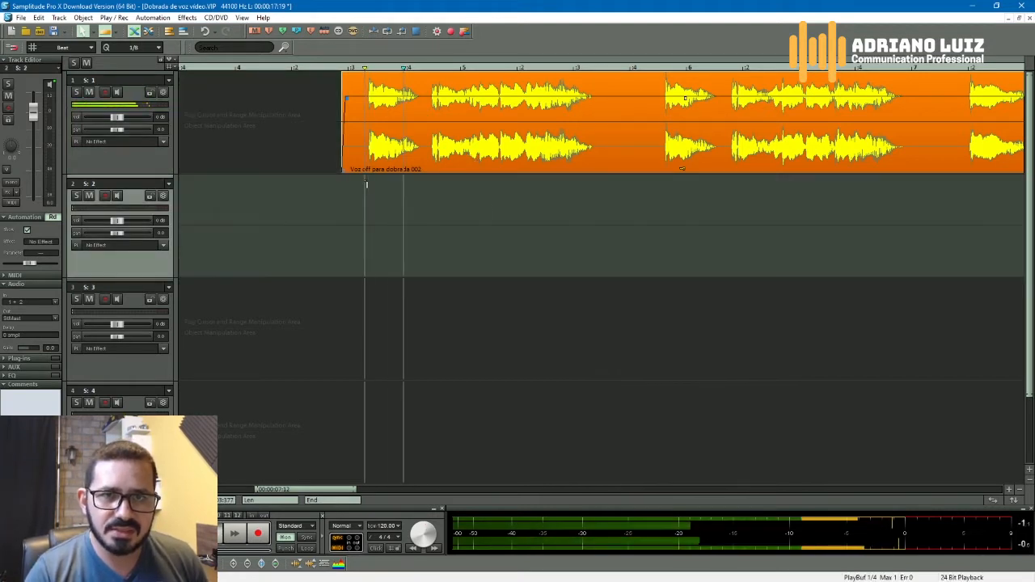
left_click(615, 192)
key("space")
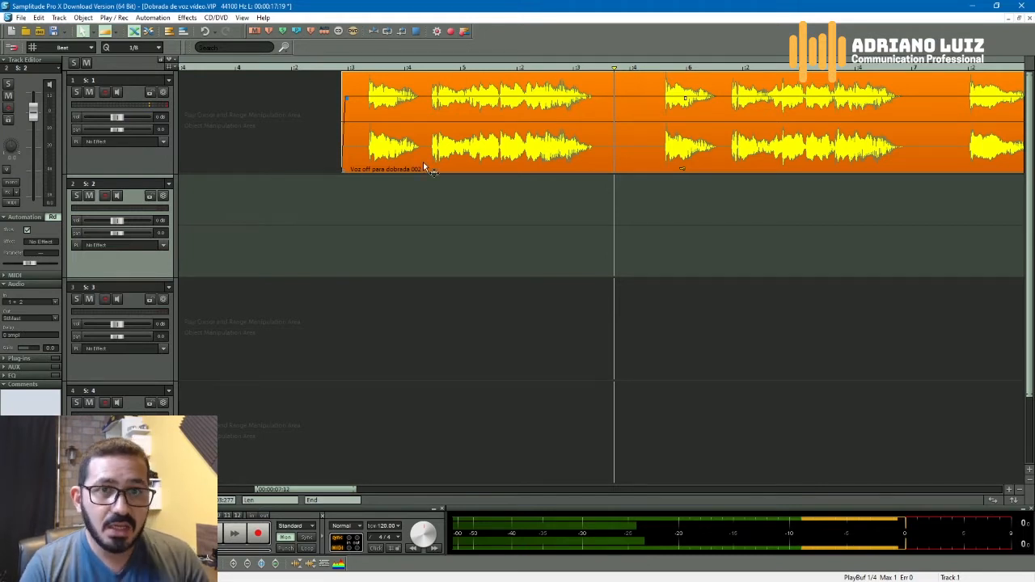
left_click_drag(485, 154, 470, 153)
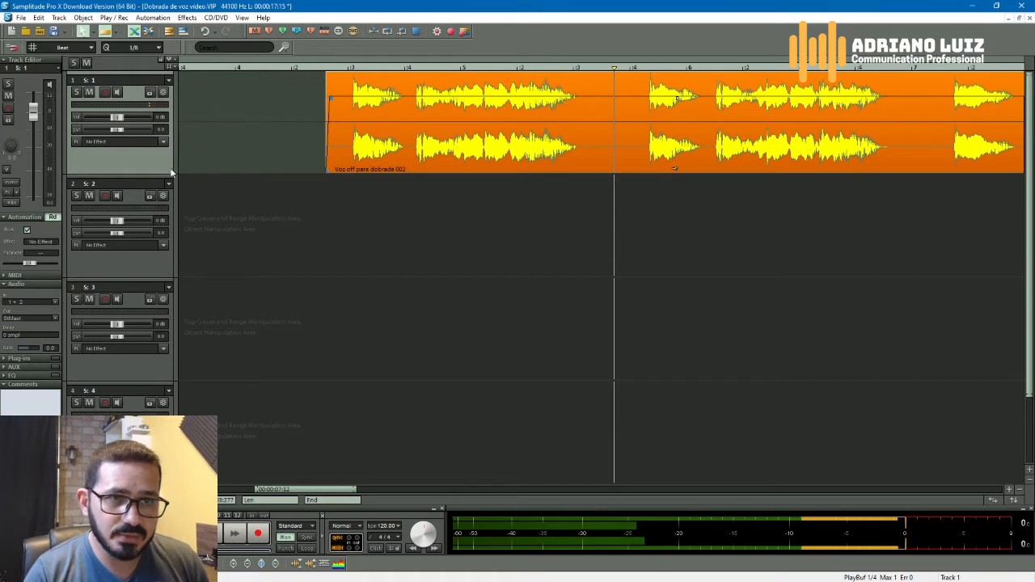
Pan track 2 hard left and track 3 hard right
left_click(159, 239)
left_click_drag(126, 235, 72, 234)
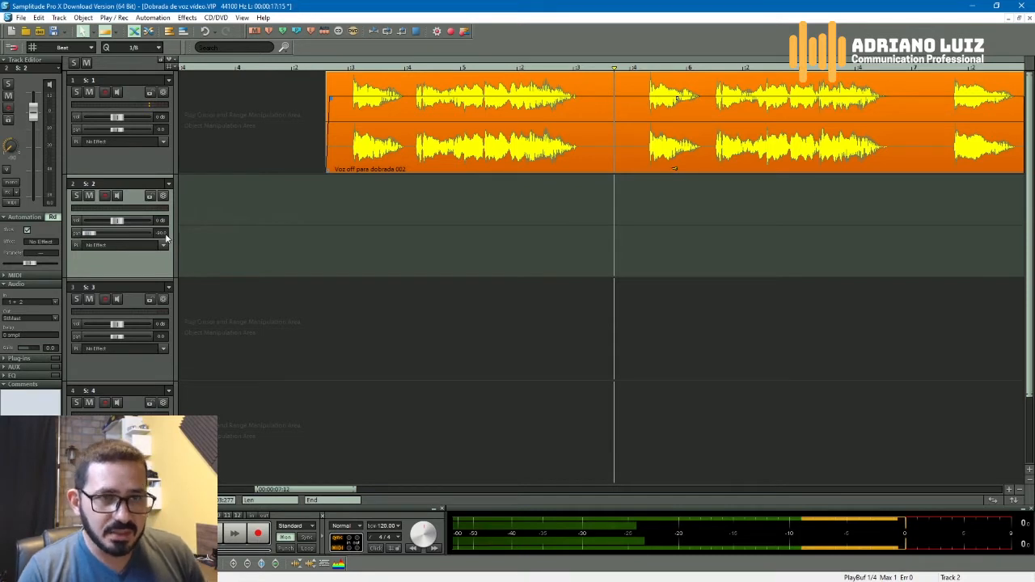
left_click(127, 341)
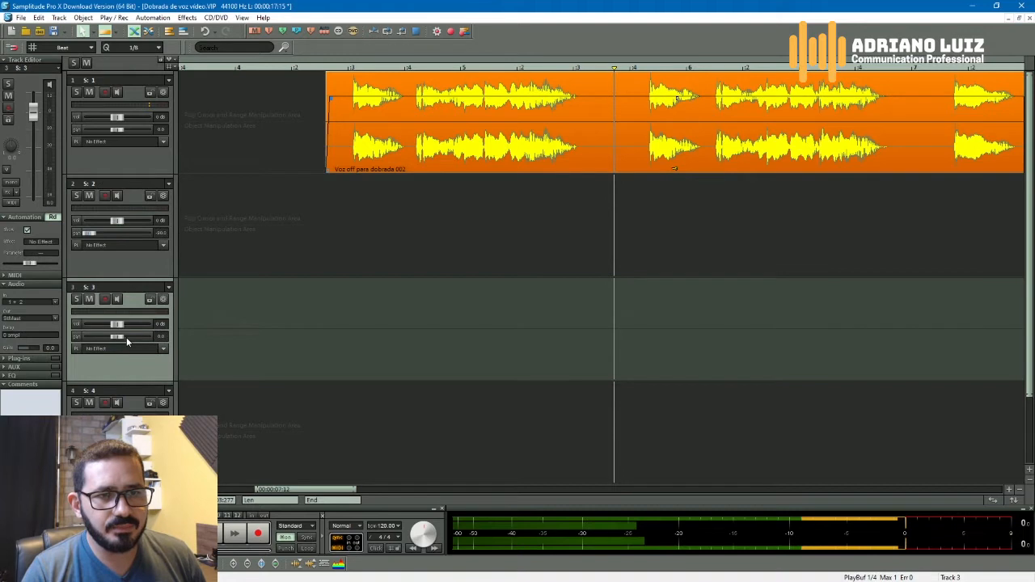
left_click(120, 336)
left_click(121, 337)
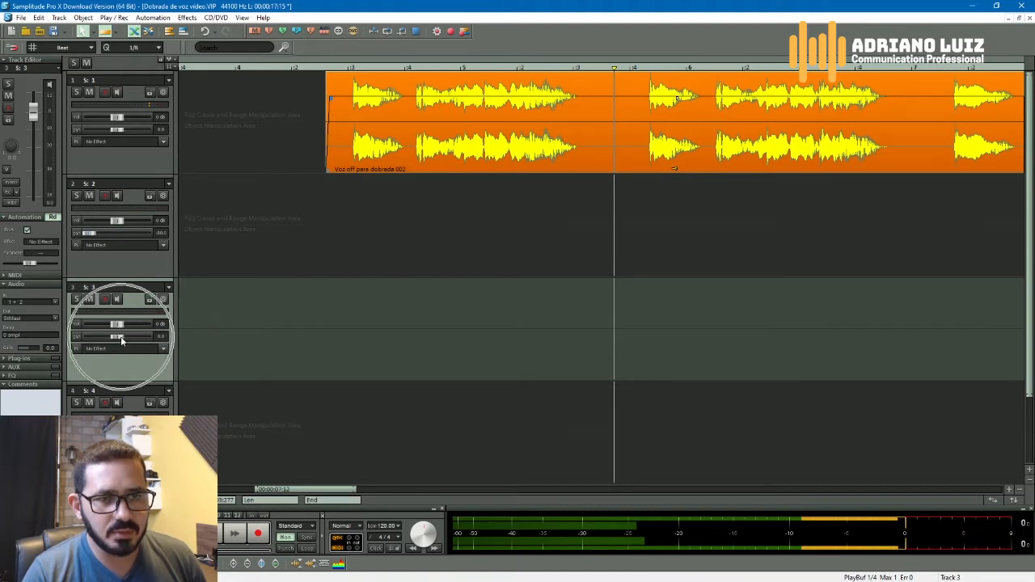
left_click_drag(121, 336, 178, 346)
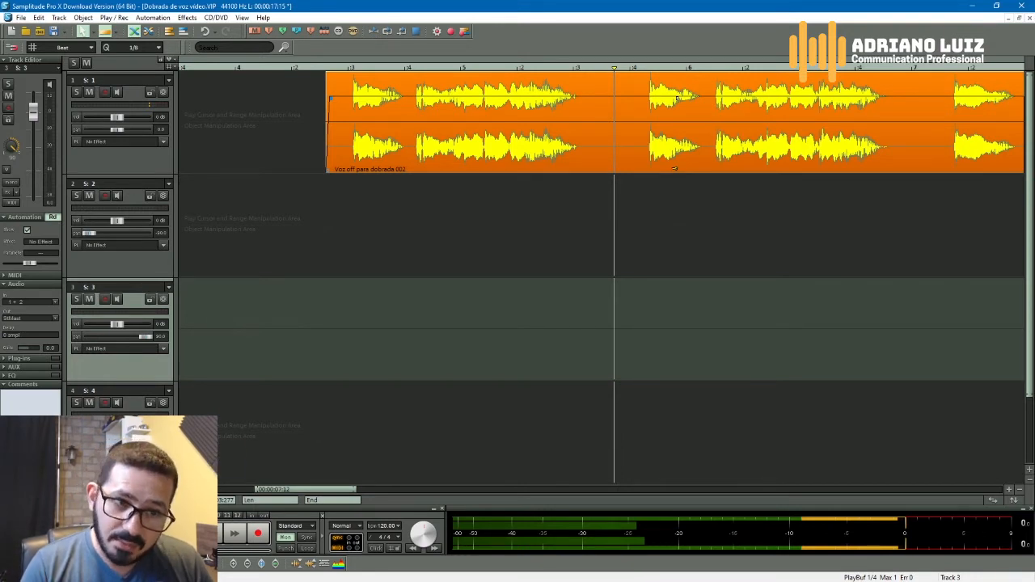
Lower the volume of track 4 to about -5 dB
left_click(121, 437)
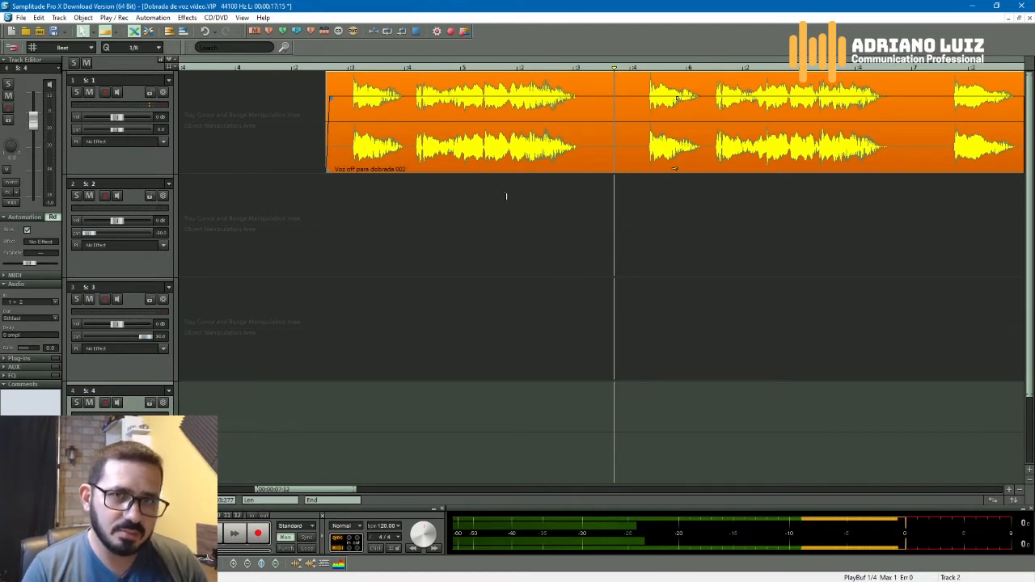
Split the voice clip after the first take and move the remaining takes onto track 2, beneath the first take
left_click(528, 162)
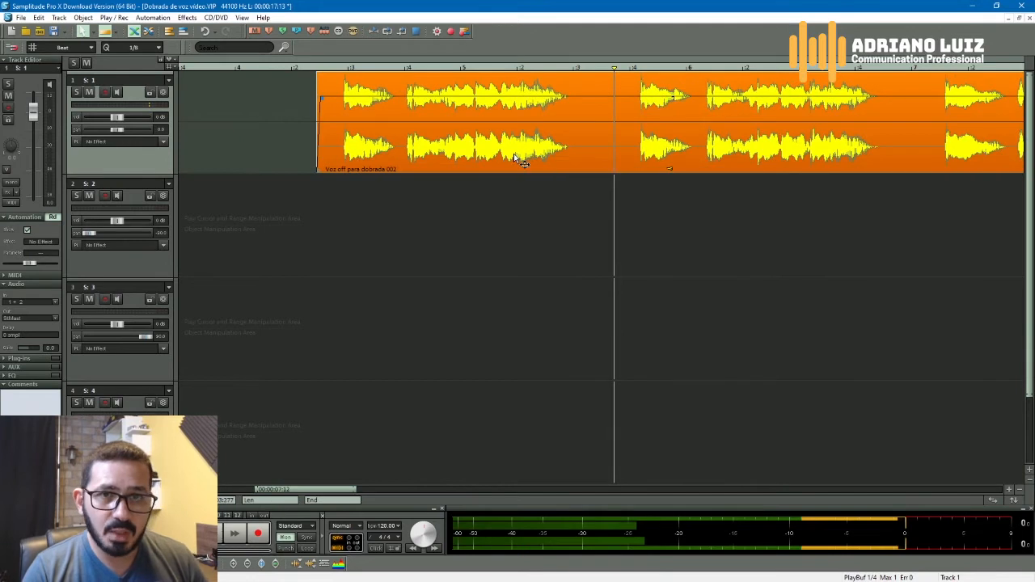
left_click(607, 103)
key("t")
left_click_drag(704, 121, 415, 226)
Split the clip on track 2 after the second take and move the remaining takes onto track 3
left_click_drag(573, 247, 569, 248)
key("t")
left_click_drag(704, 228, 398, 330)
Split the clip on track 3 after the third take and move the fourth take onto track 4, beneath the others
left_click(627, 303)
key("t")
left_click_drag(716, 362, 756, 295)
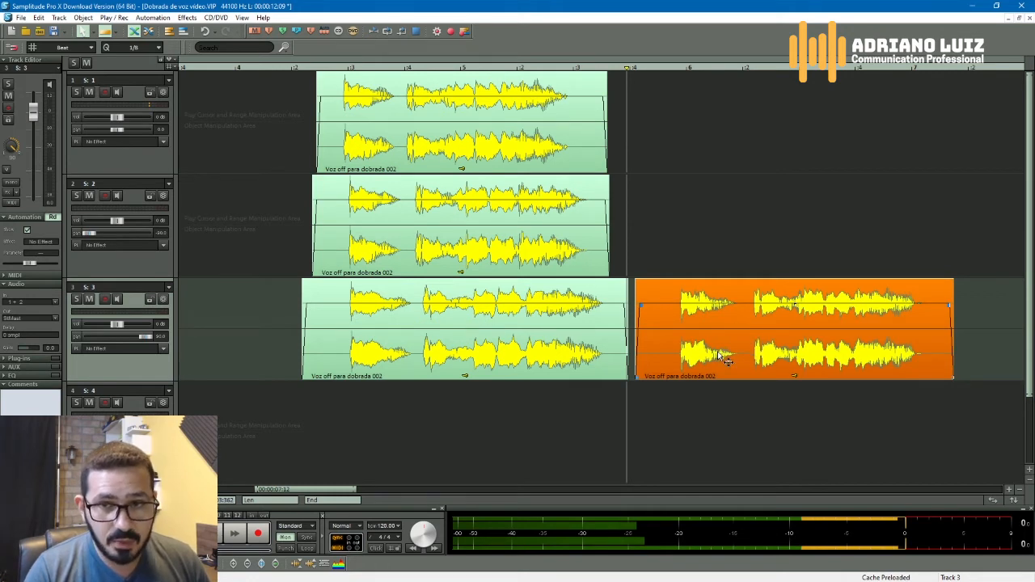
left_click_drag(725, 356, 374, 429)
Align the starts of the voice takes on tracks 2, 3 and 4 with the onset of the take on track 1
left_click(349, 82)
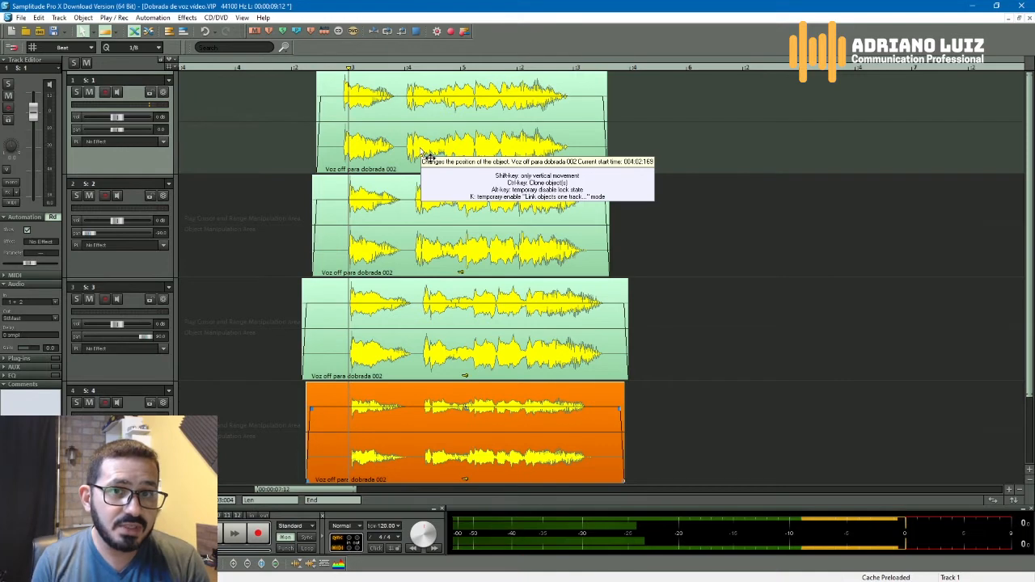
scroll(573, 162, "up", 4)
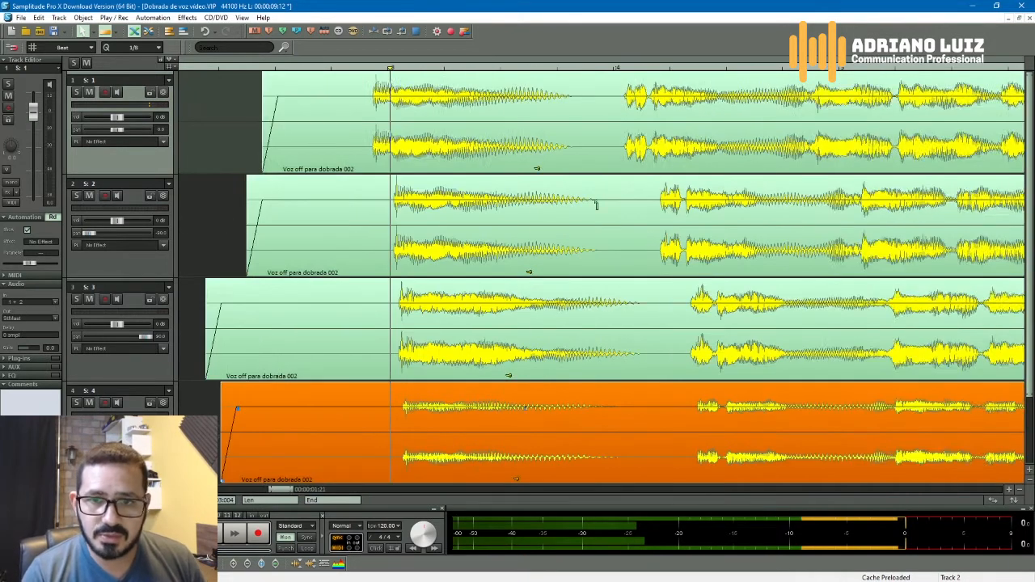
left_click(374, 90)
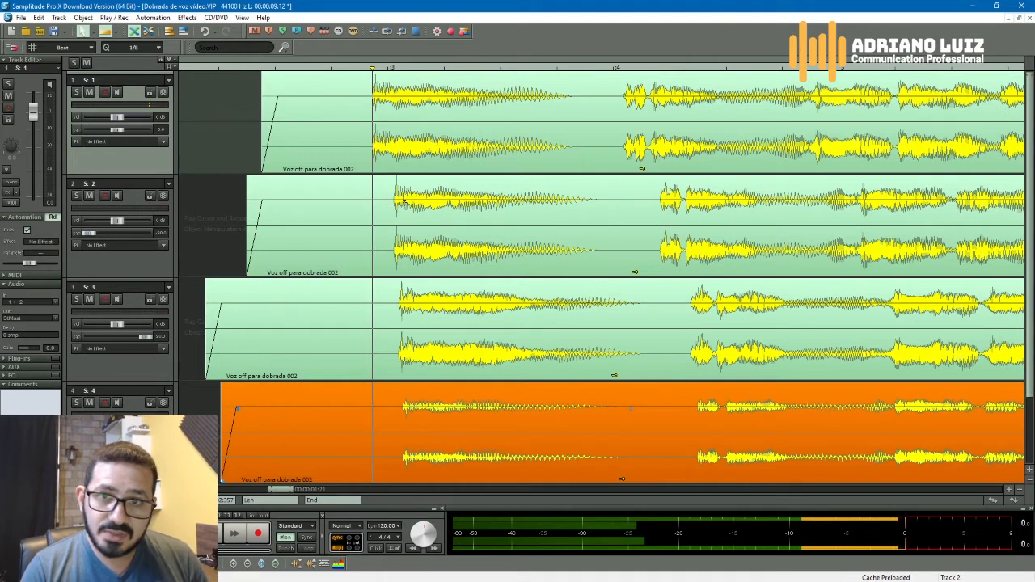
left_click(486, 148)
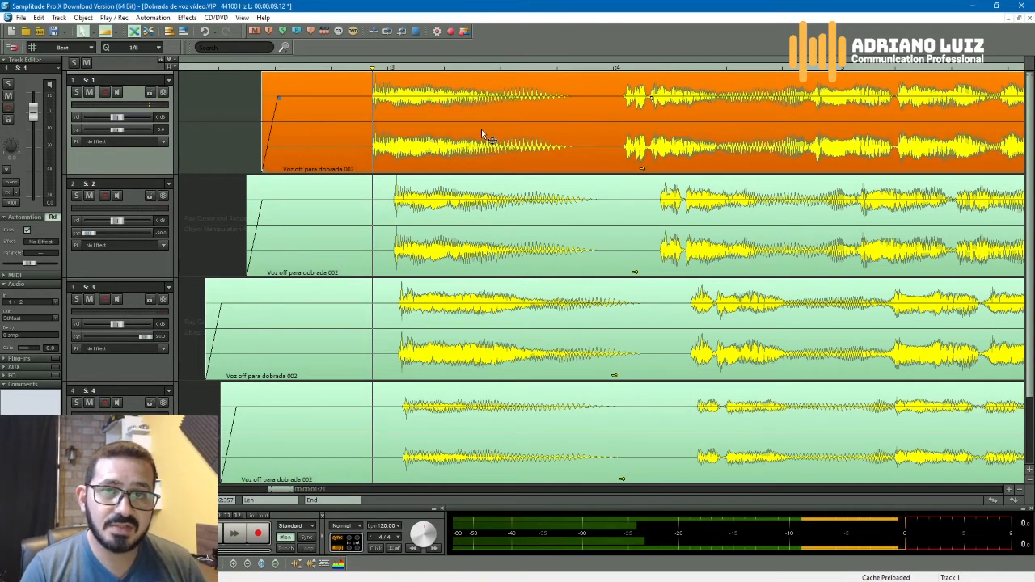
left_click_drag(486, 137, 432, 252)
left_click_drag(466, 364, 442, 364)
left_click_drag(473, 469, 436, 459)
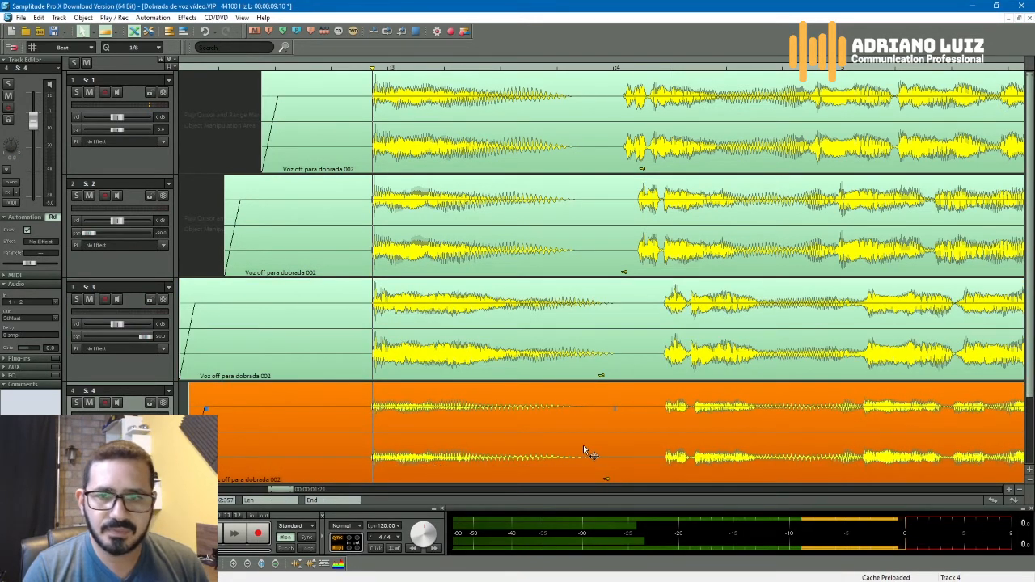
Split all four takes together in the pause after the first word and move the second parts away to leave a gap
scroll(703, 387, "down", 2)
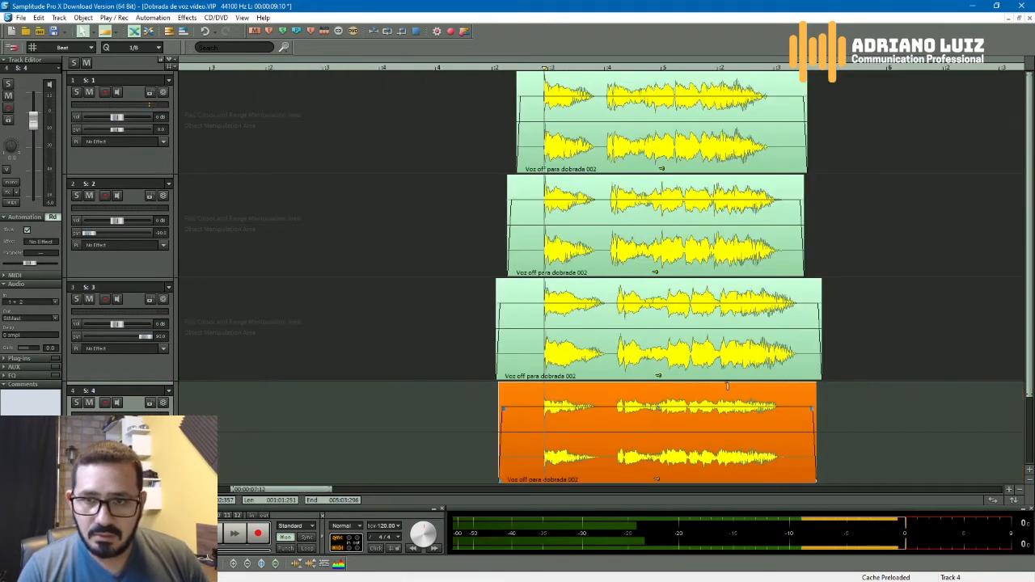
scroll(715, 459, "down", 1)
left_click_drag(715, 461, 518, 105)
left_click(462, 81)
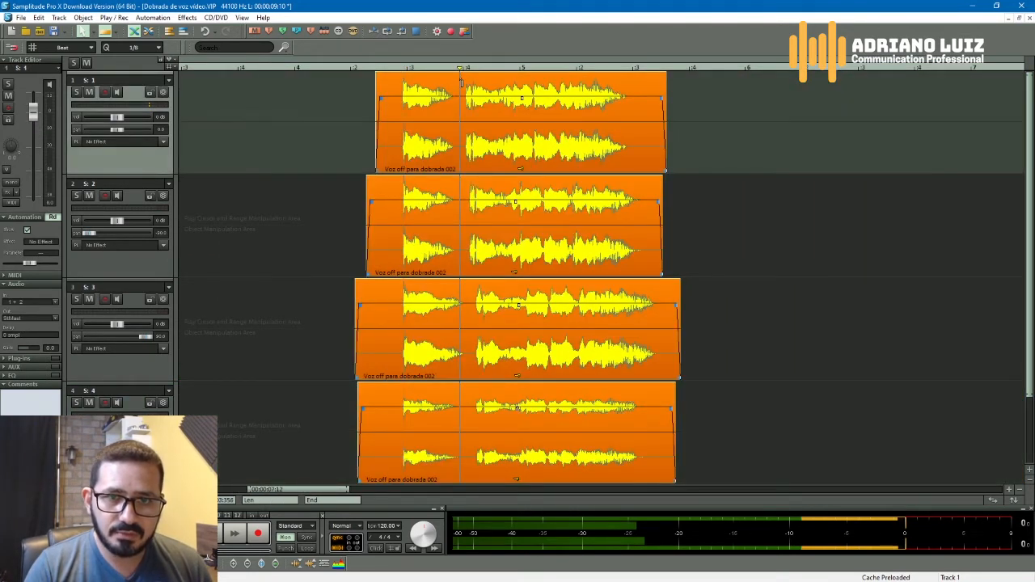
left_click(463, 86)
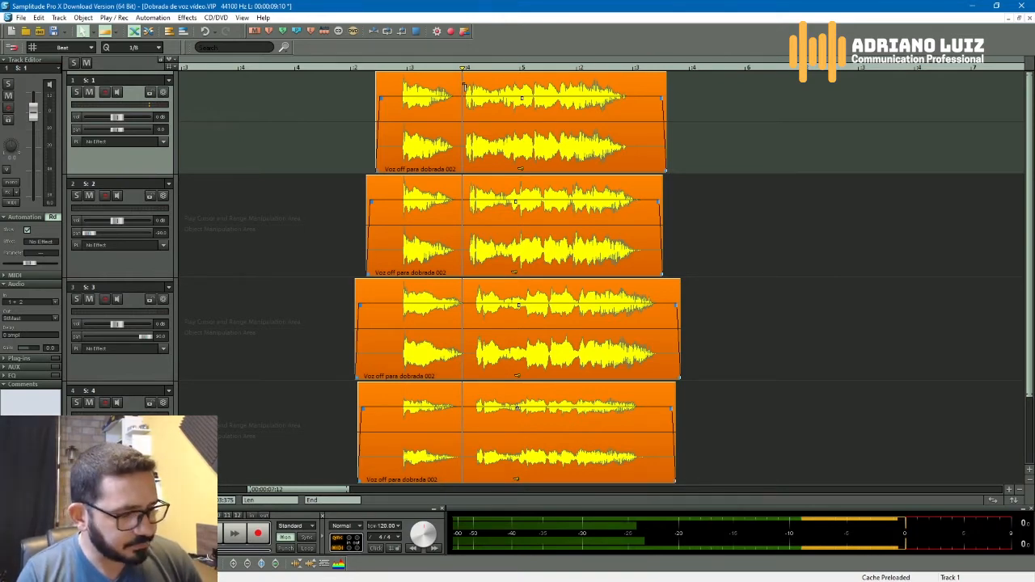
key("t")
left_click_drag(516, 171, 563, 170)
left_click(486, 252)
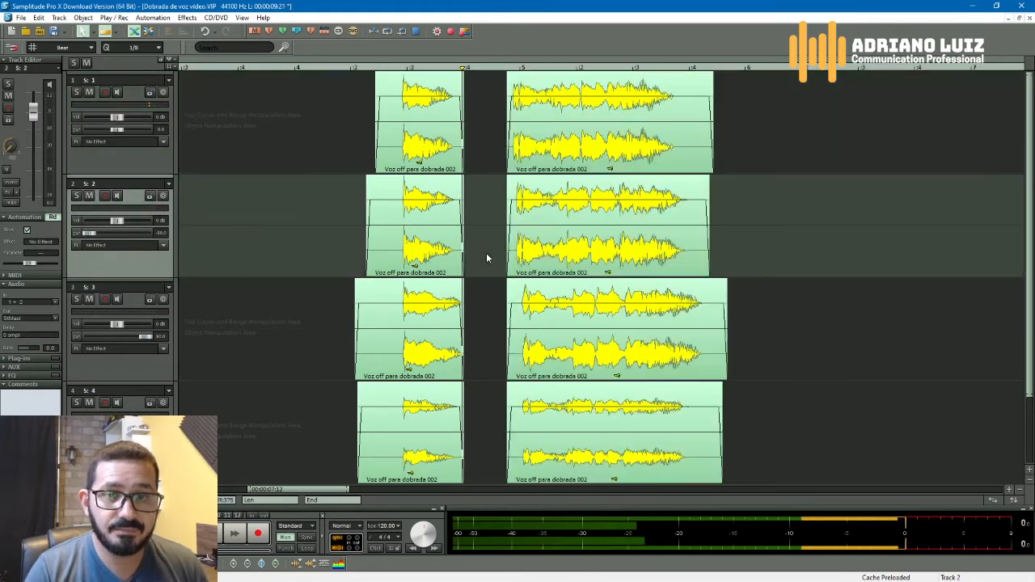
Play back the aligned first word on all four tracks, starting just before its onset, to check the doubling
left_click(360, 91)
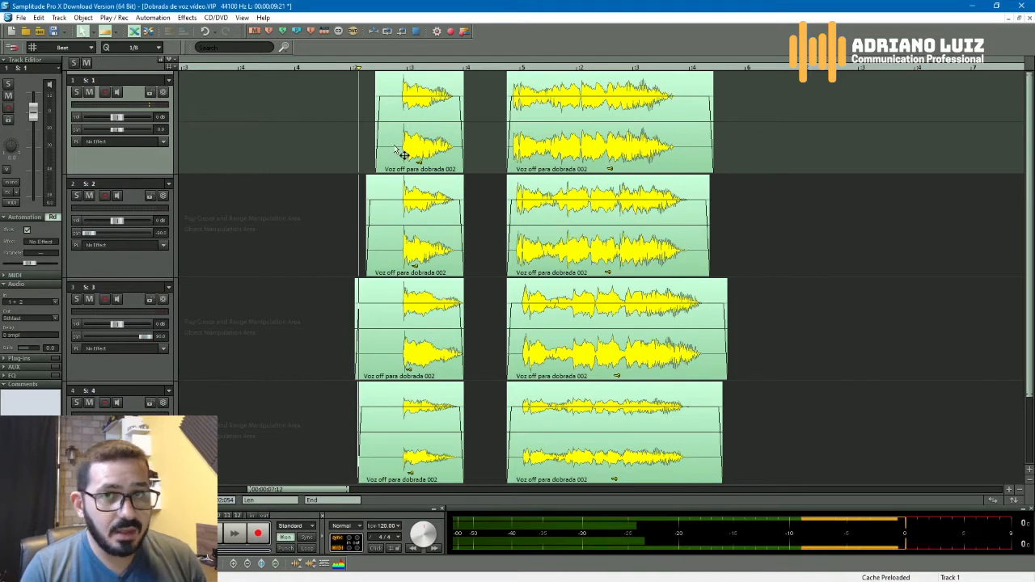
left_click(392, 104)
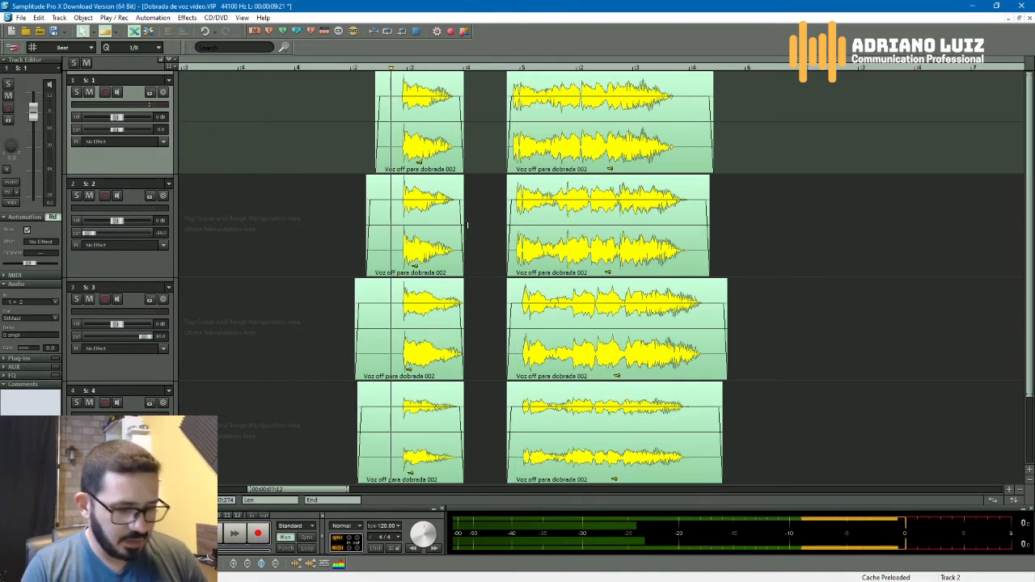
scroll(467, 225, "up", 1)
scroll(642, 268, "right", 1)
left_click(389, 100)
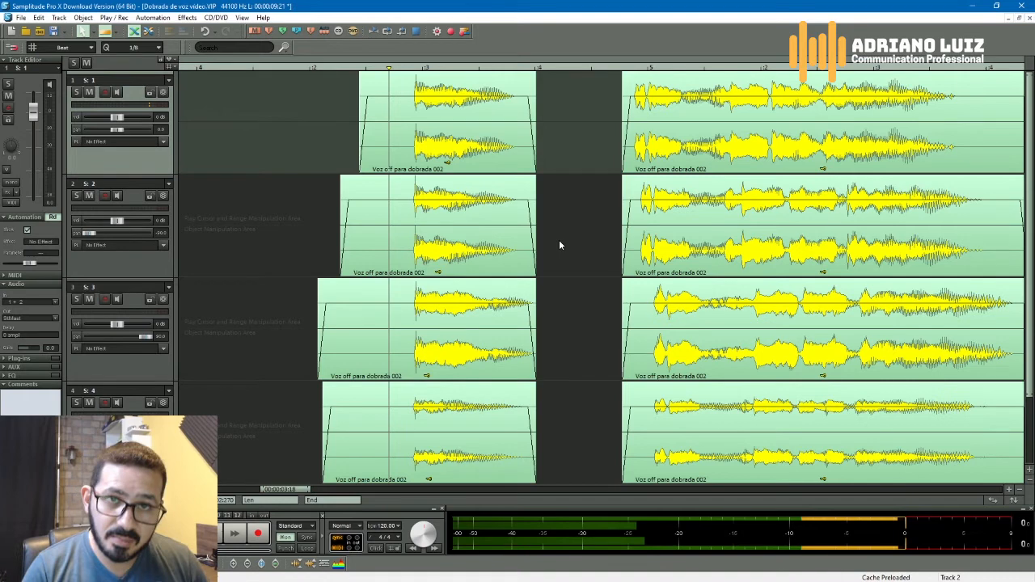
key("space")
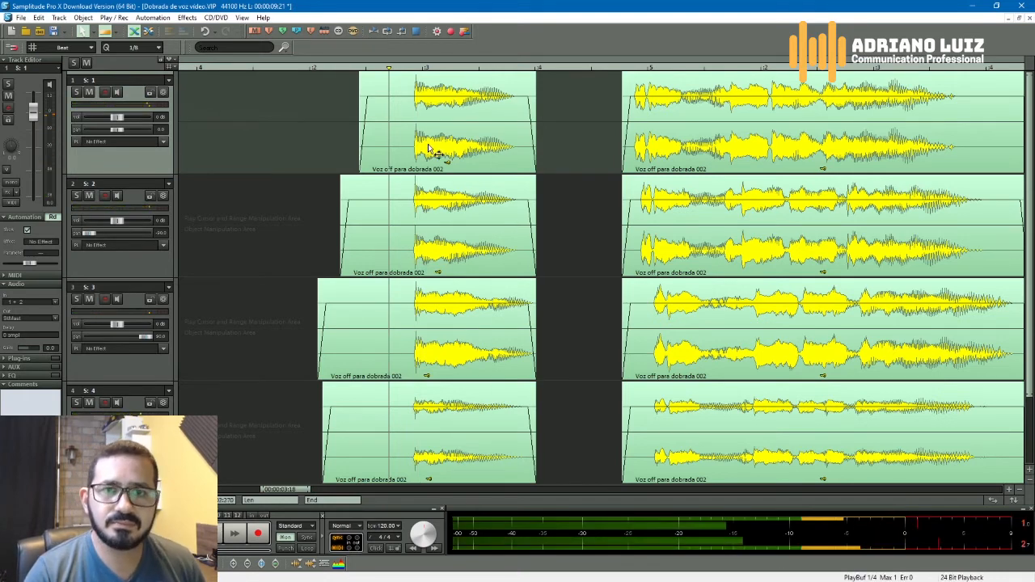
left_click(379, 109)
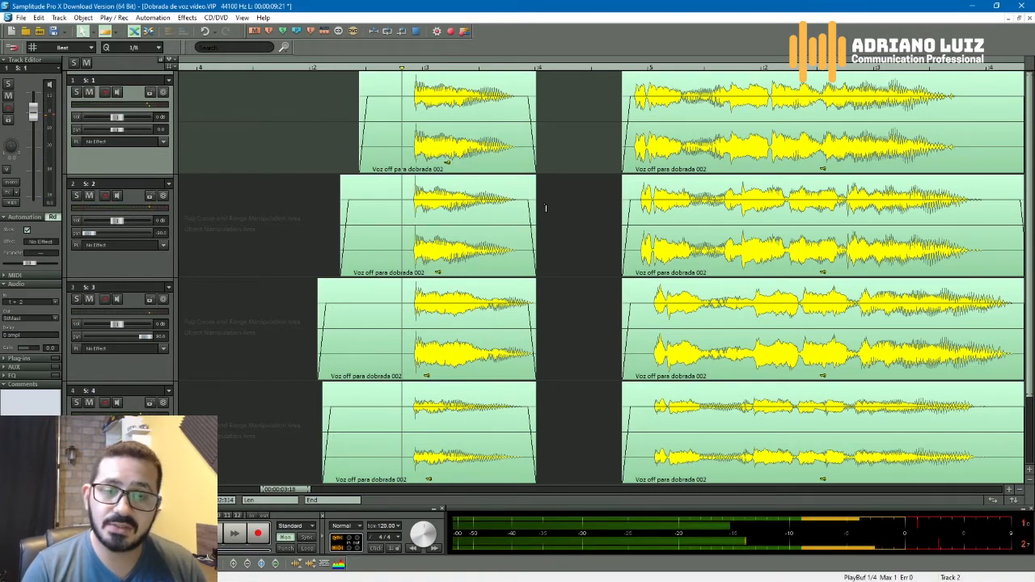
scroll(425, 208, "right", 1)
left_click(319, 104)
key("space")
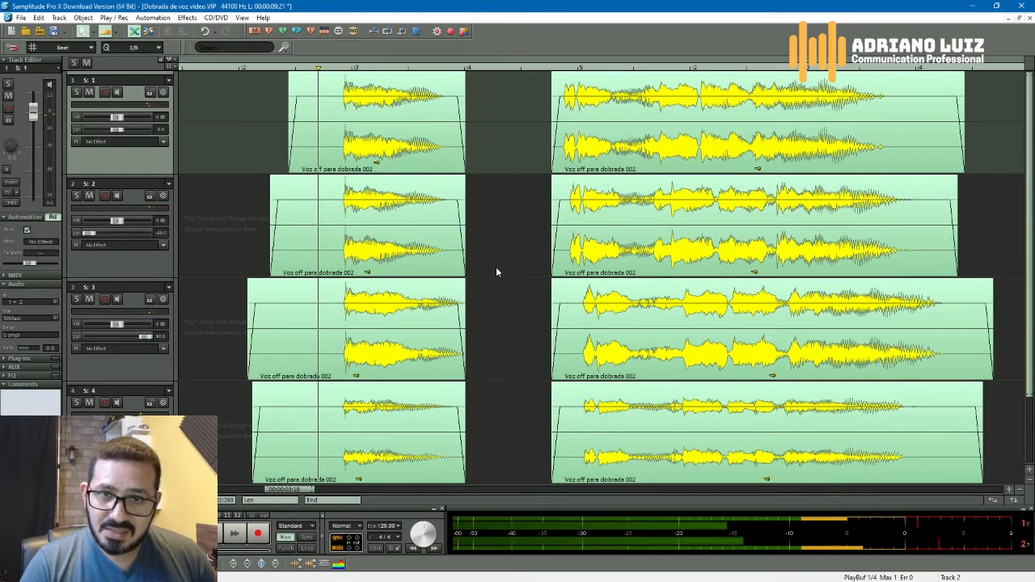
Trim the end of track 3's first-word clip slightly, lengthen its fade-out and play back the result
left_click(436, 65)
left_click_drag(458, 374, 452, 373)
left_click_drag(444, 303, 412, 306)
left_click(249, 215)
key("space")
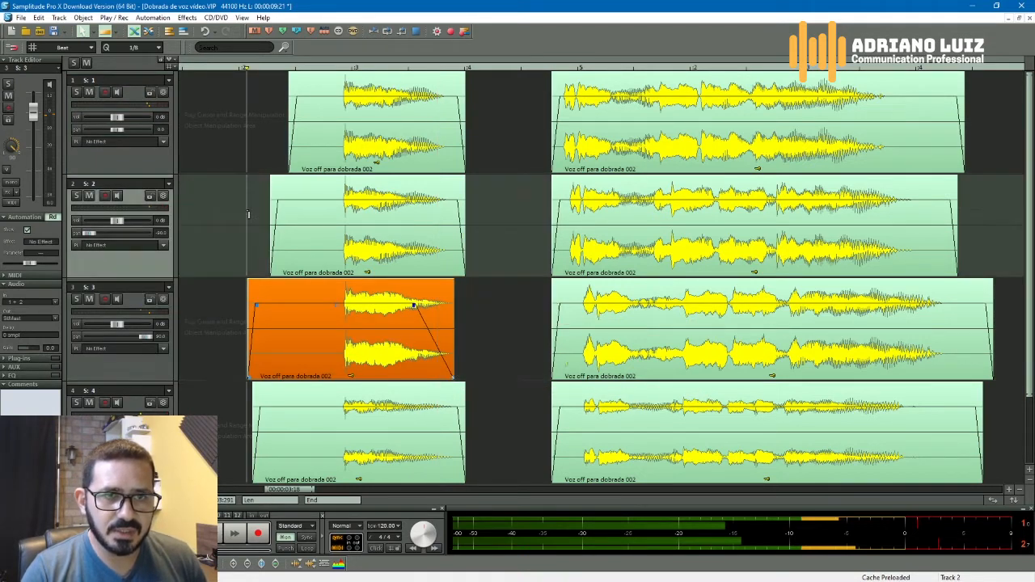
key("space")
key("space")
Extend the end of track 3's first-word clip to match the other tracks and play it back
left_click(457, 378)
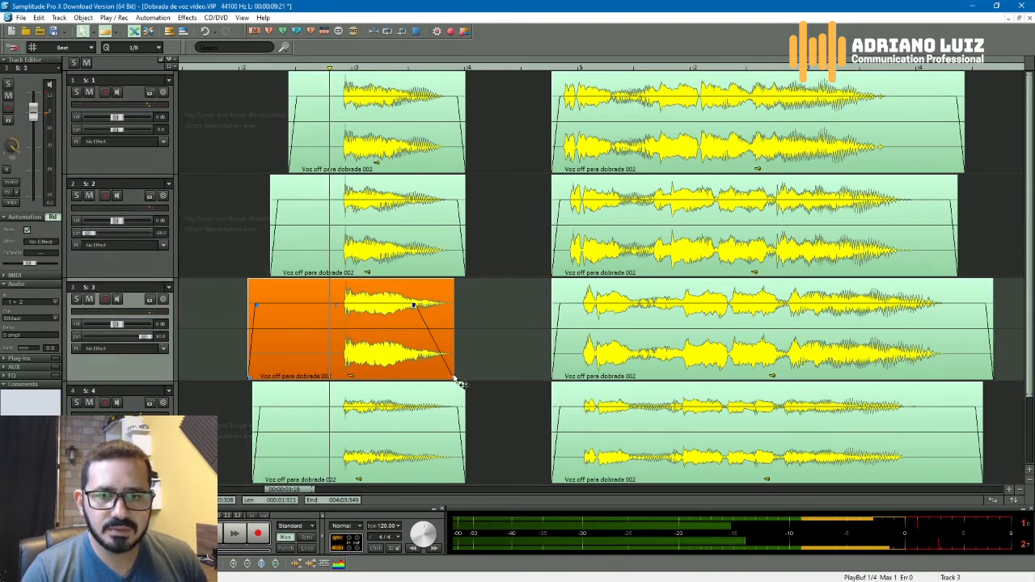
left_click_drag(454, 377, 466, 378)
left_click(321, 313)
key("space")
key("space")
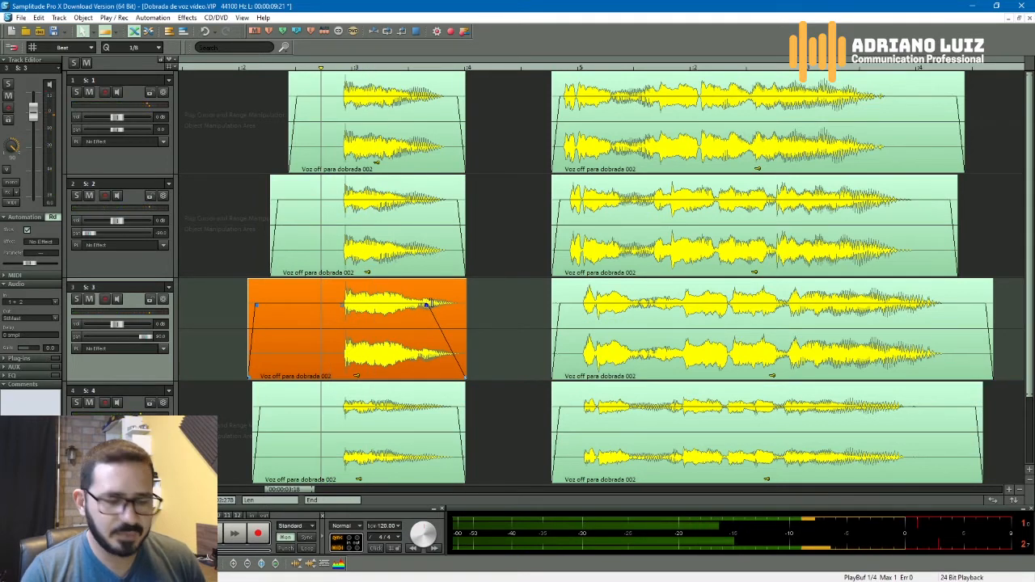
Move the four second-phrase clips together slightly later on the timeline
scroll(429, 304, "down", 2)
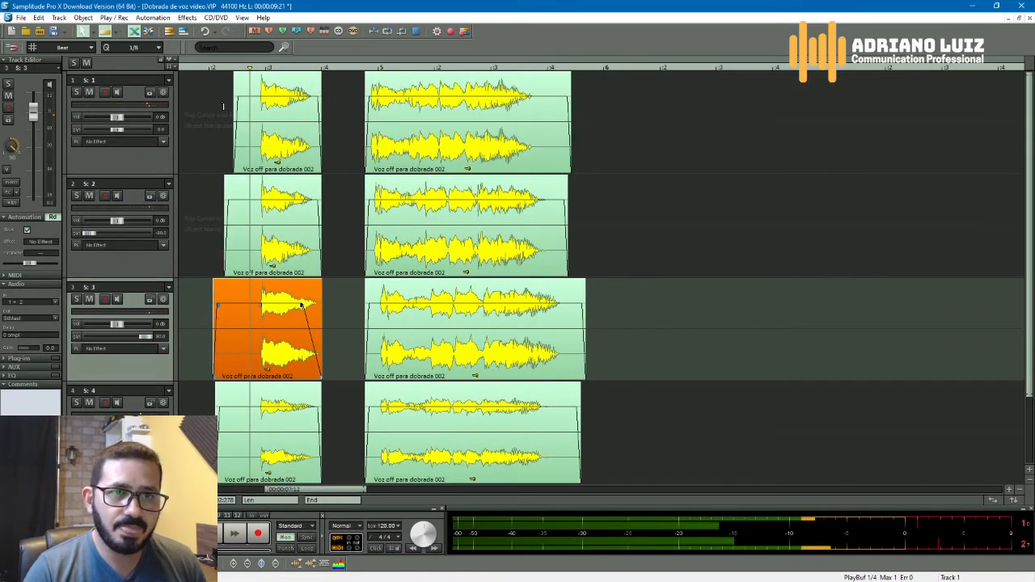
left_click(222, 111)
left_click_drag(351, 141, 598, 451)
left_click_drag(435, 154, 458, 153)
scroll(546, 184, "up", 2)
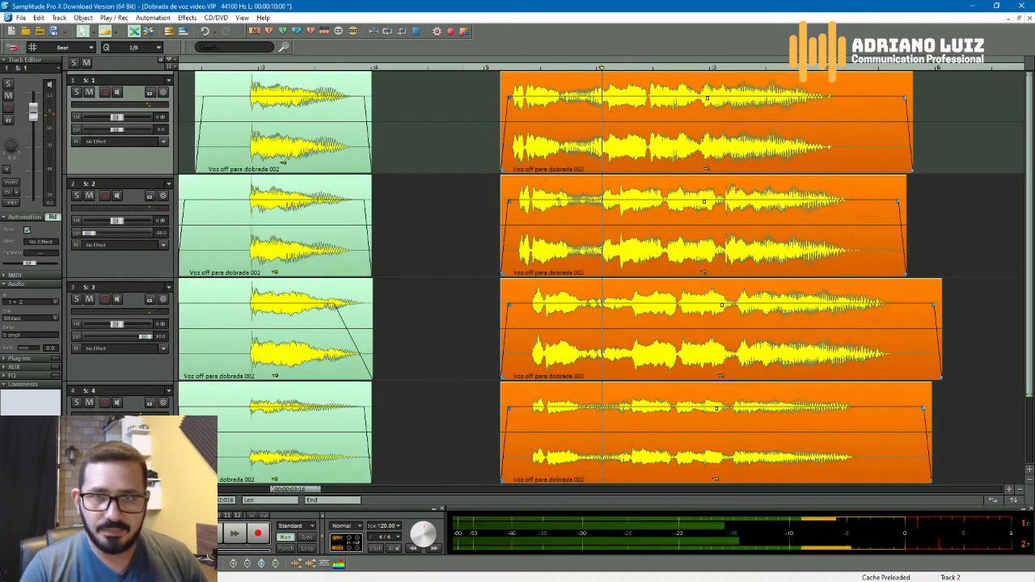
Move the four second-phrase clips together earlier, leaving a shorter gap after the first-word clips
left_click(463, 264)
left_click(522, 110)
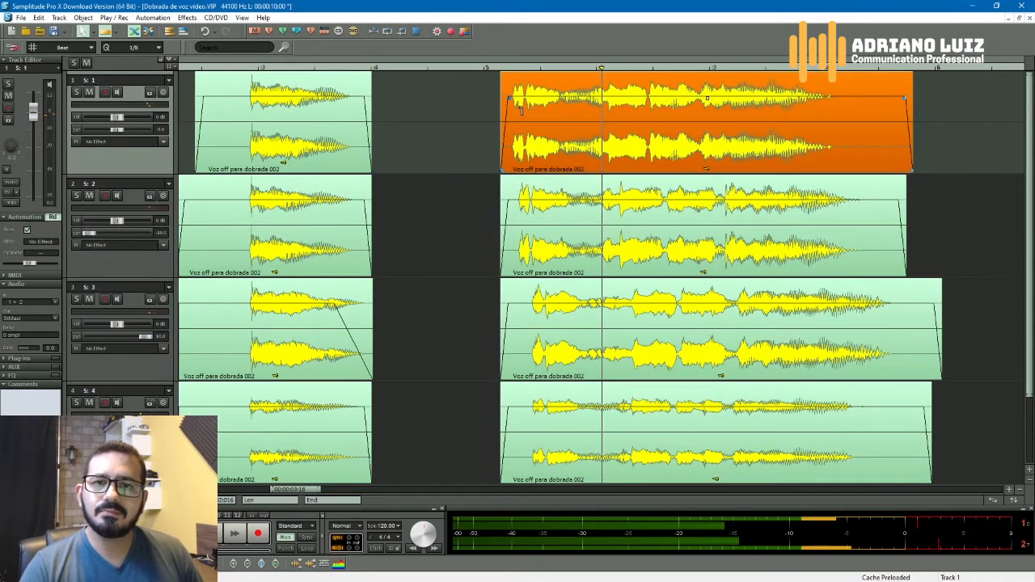
left_click(511, 95)
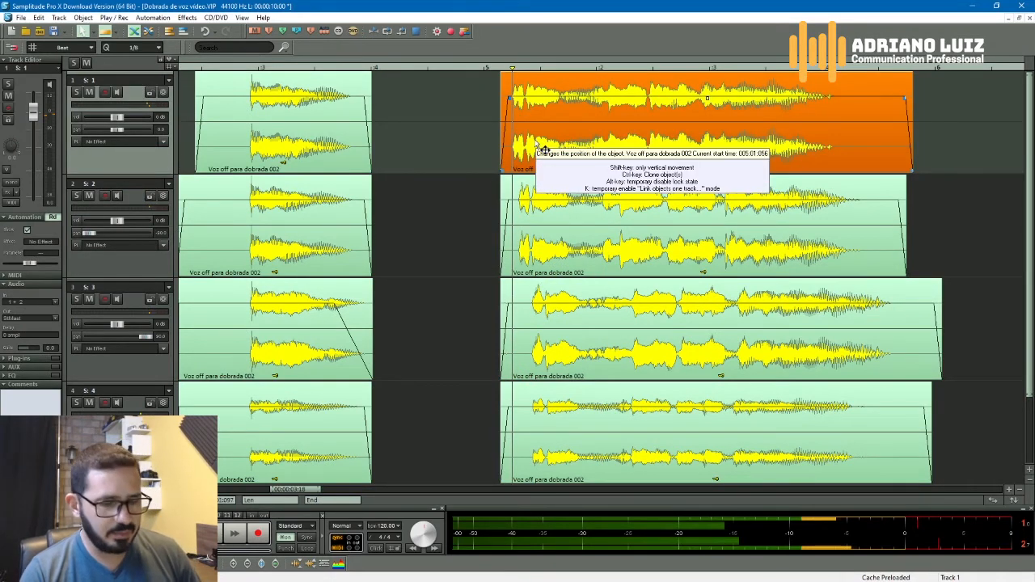
key("ctrl+Up")
left_click_drag(559, 155, 741, 451)
left_click_drag(682, 156, 571, 154)
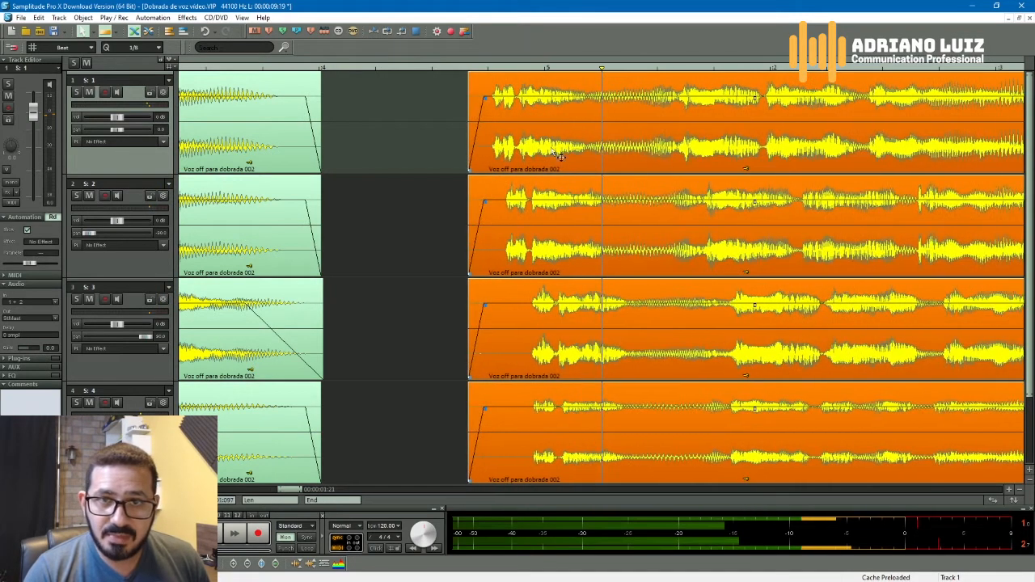
Align the second-phrase clips on tracks 2, 3 and 4 with the start of the phrase on track 1
left_click(445, 102)
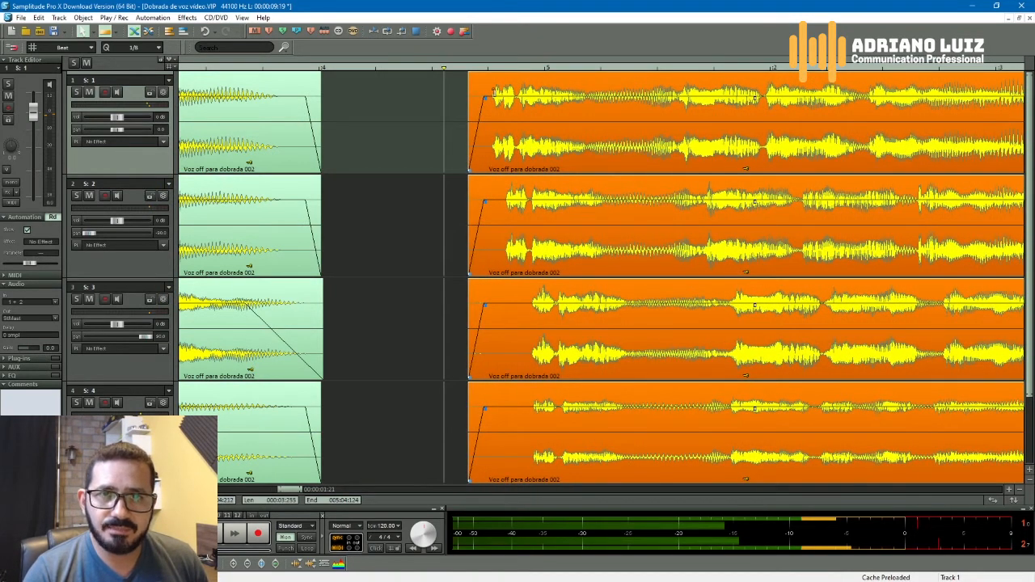
left_click(491, 246)
mouse_move(546, 266)
left_mouse_down()
mouse_move(555, 270)
mouse_move(541, 270)
left_mouse_up()
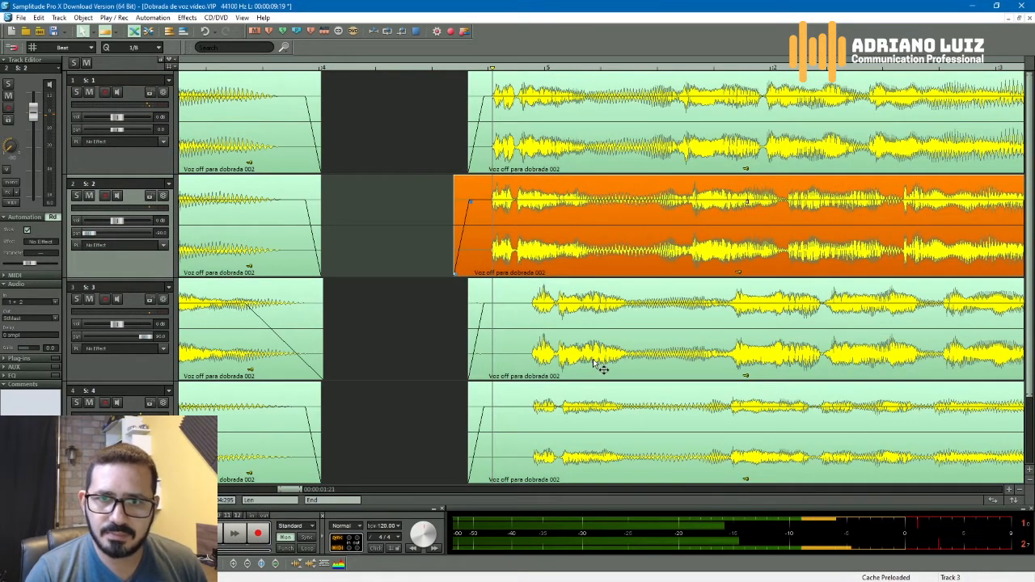
left_click_drag(599, 364, 555, 363)
left_click_drag(594, 467, 554, 467)
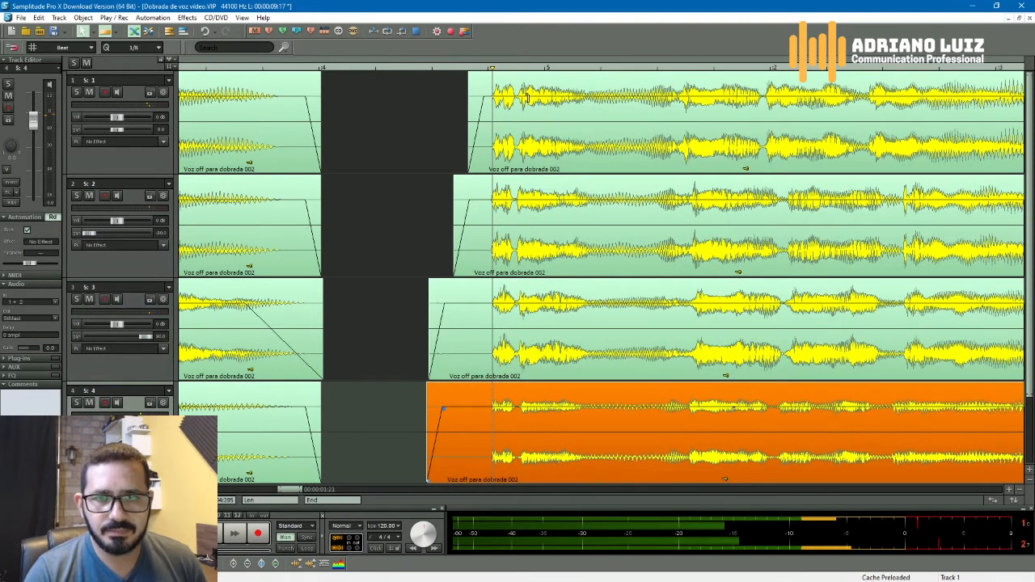
Split track 2's second-phrase clip in the quiet stretch just before the phrase's next loud section
scroll(671, 320, "right", 3)
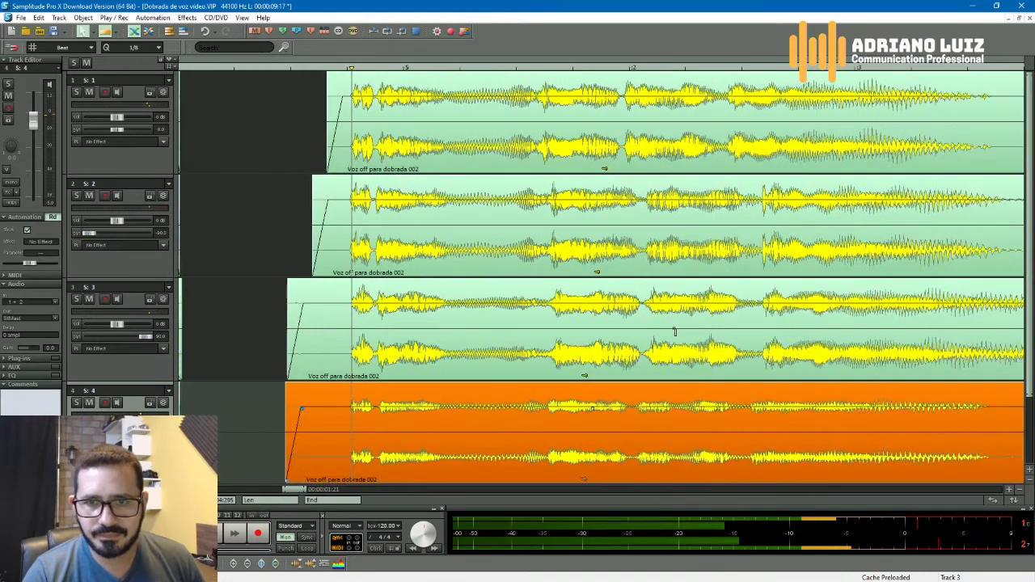
left_click(541, 82)
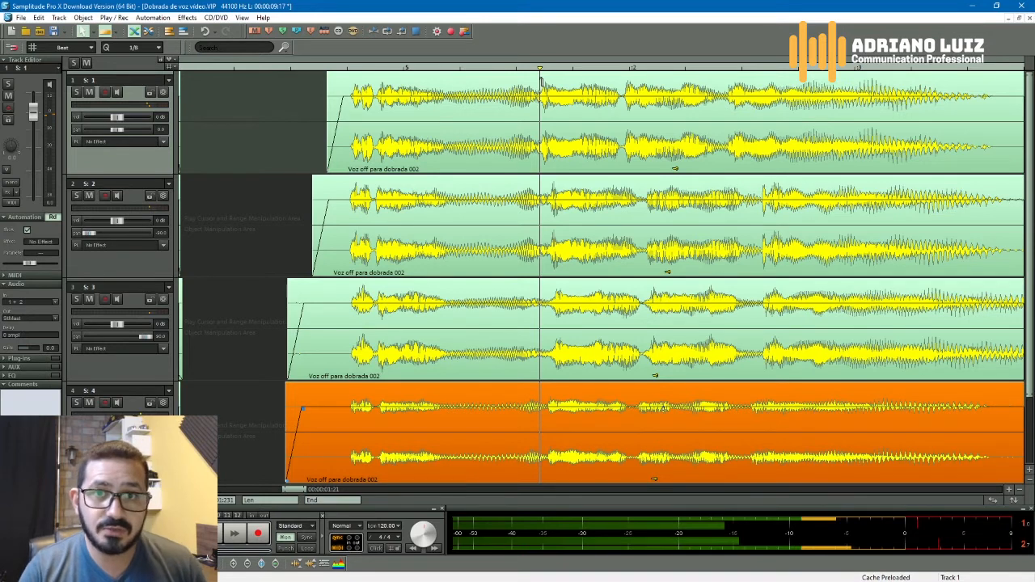
left_click(568, 146)
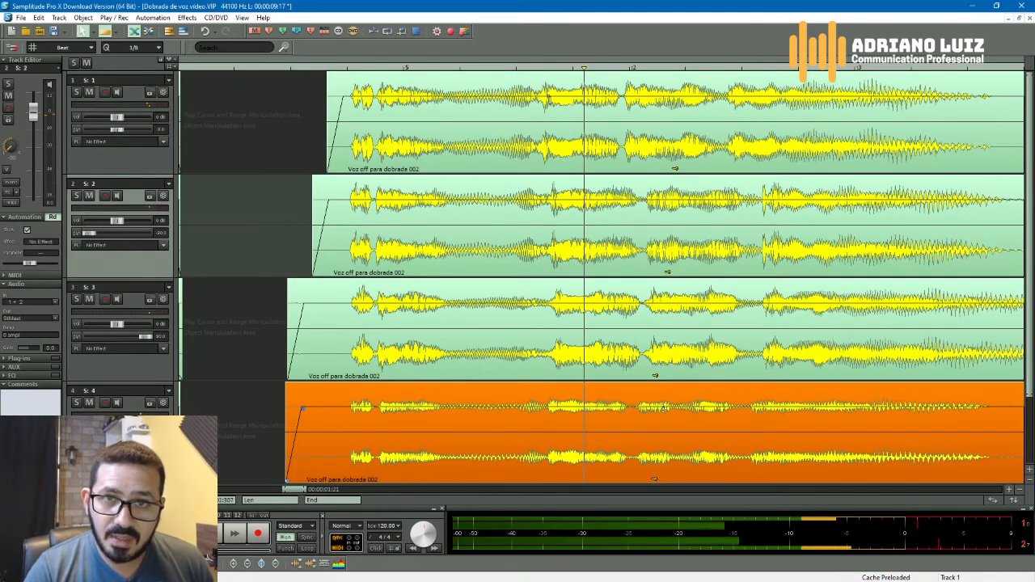
left_click(542, 96)
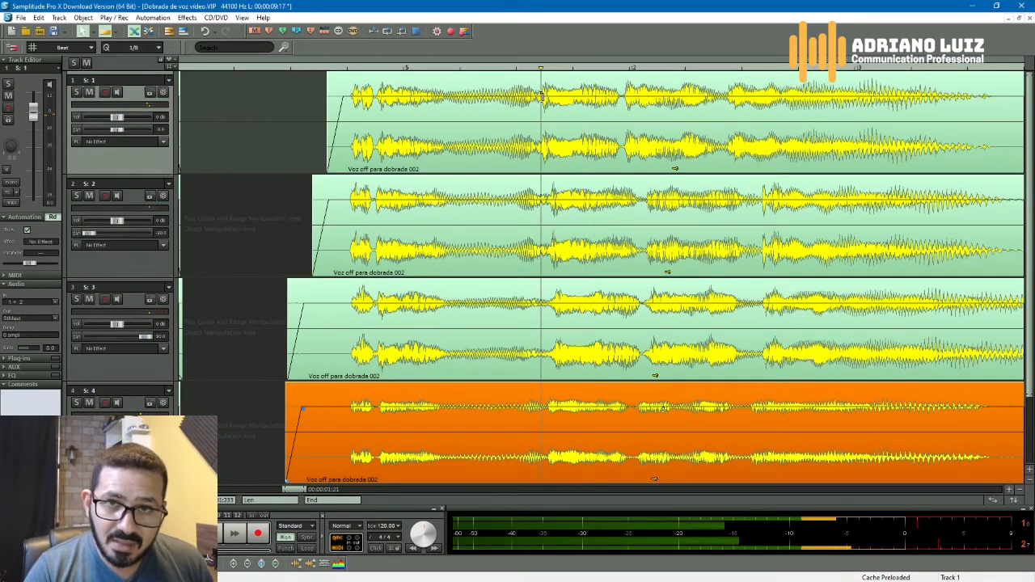
left_click(561, 253)
left_click(511, 215)
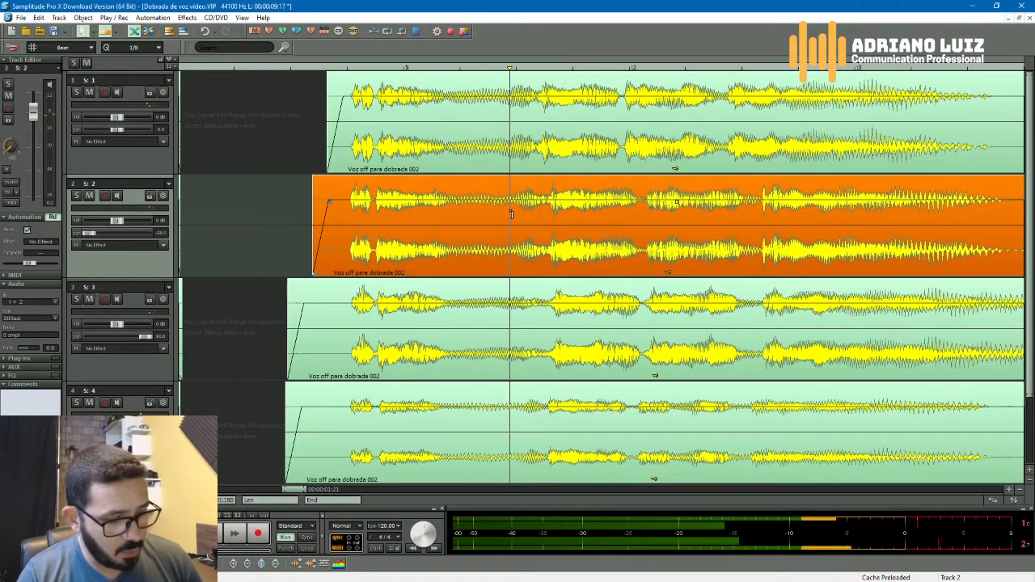
key("t")
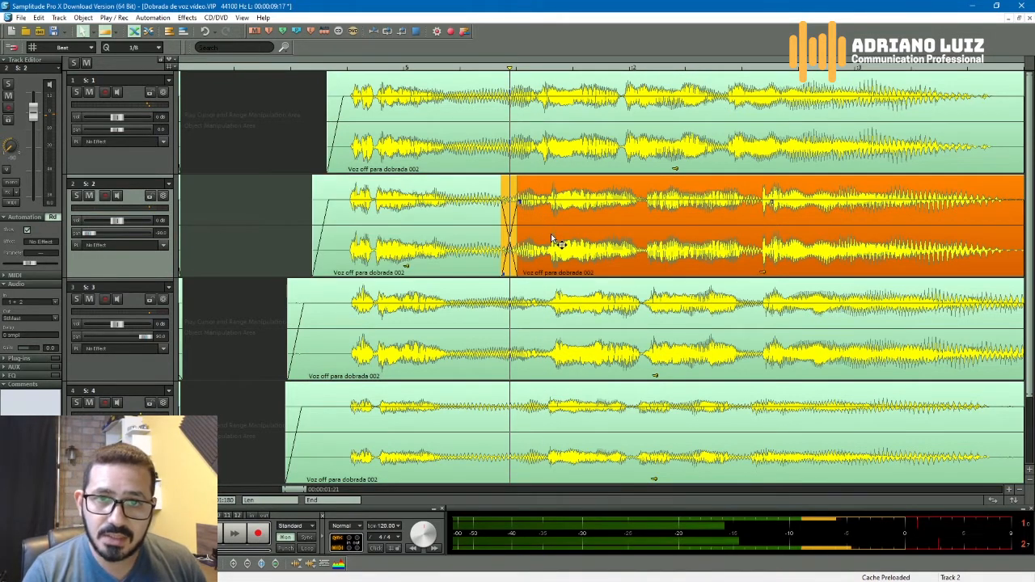
Split track 3's second-phrase clip in the quiet stretch just before its next loud section
left_click(559, 354)
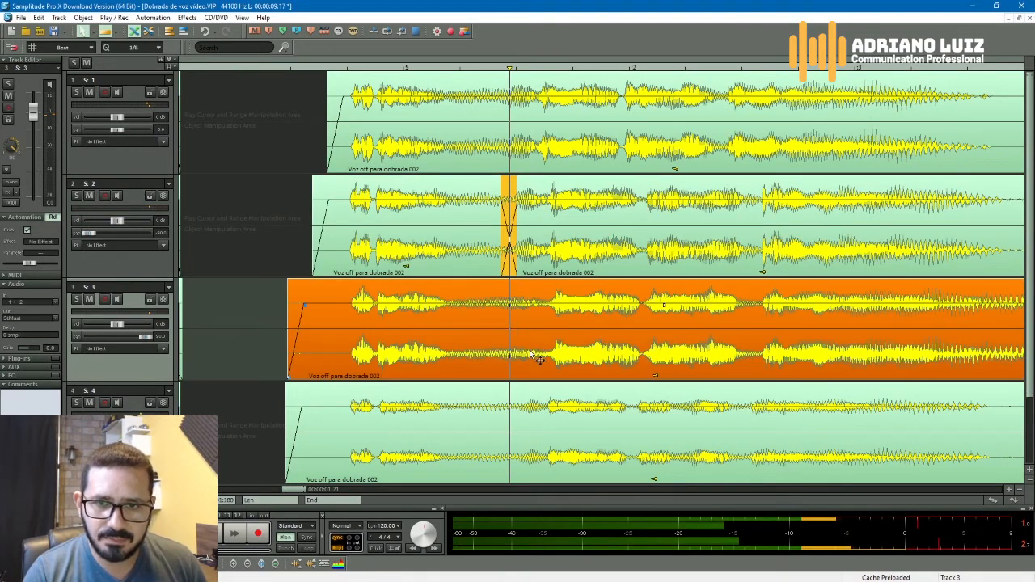
left_click(520, 317)
key("t")
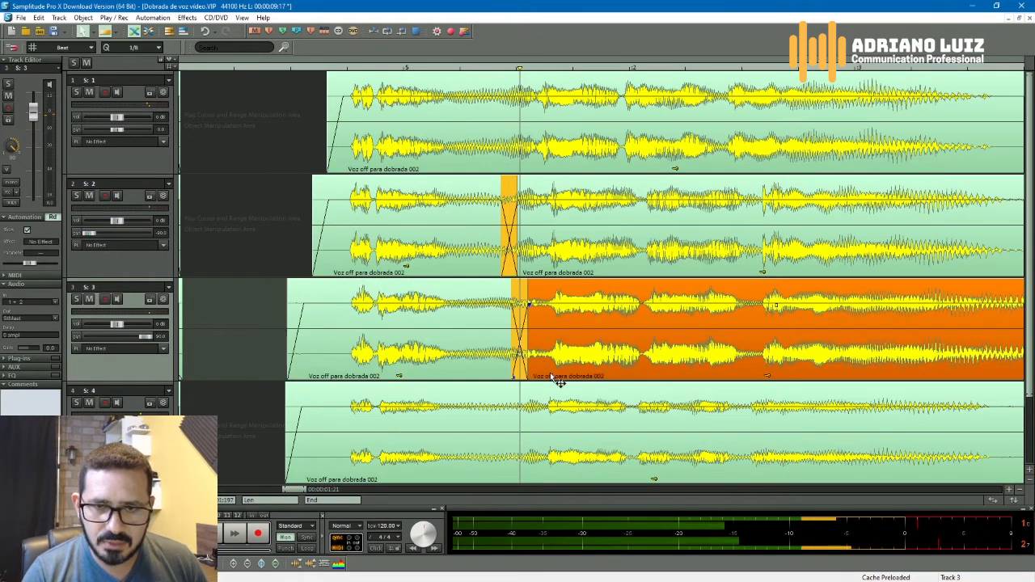
Split track 4's second-phrase clip in the quiet stretch just before its next loud section
left_click(577, 446)
left_click(522, 422)
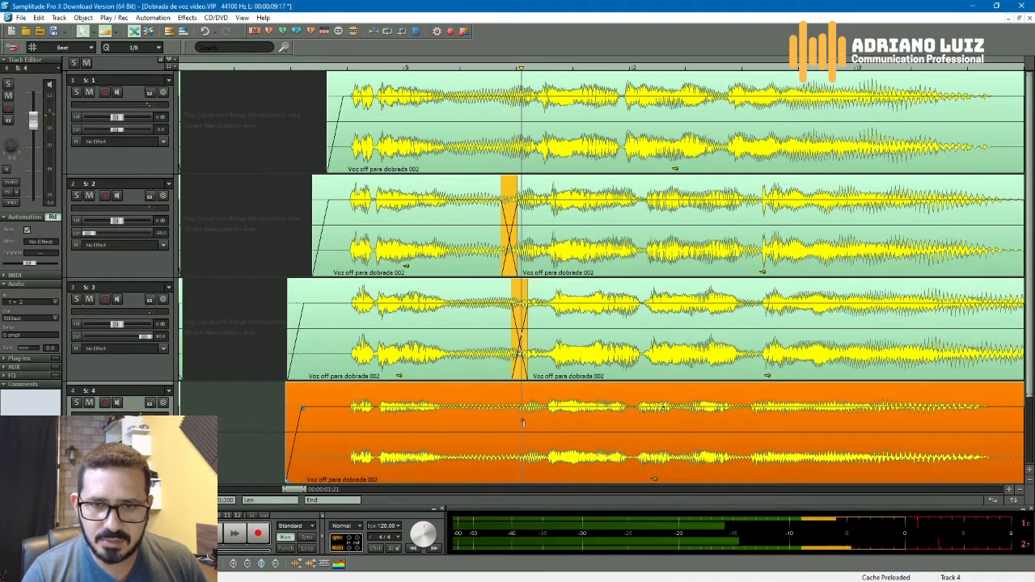
key("t")
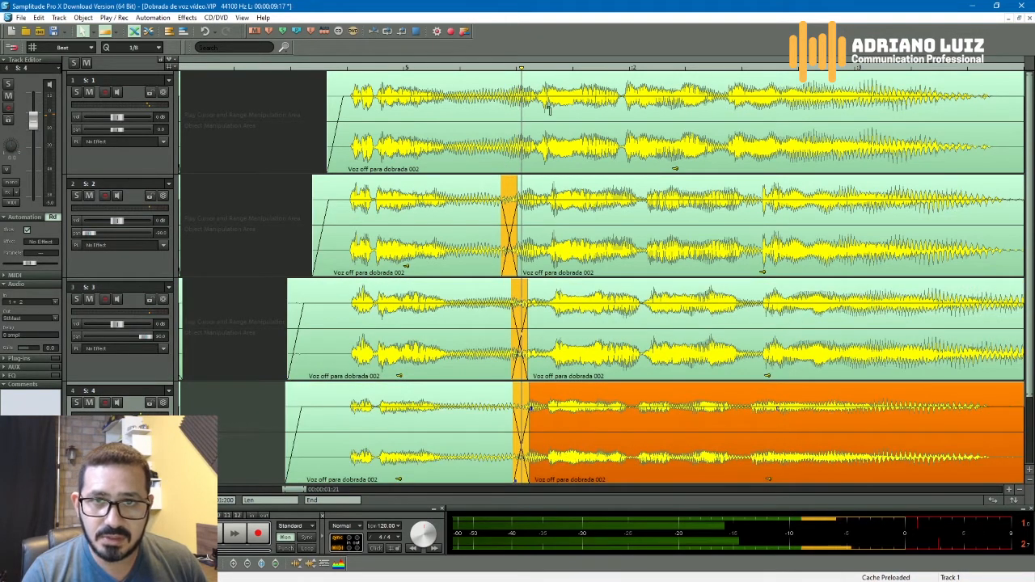
Align the split-off clips on tracks 2, 3 and 4 with the start of the matching loud section on track 1
left_click(544, 89)
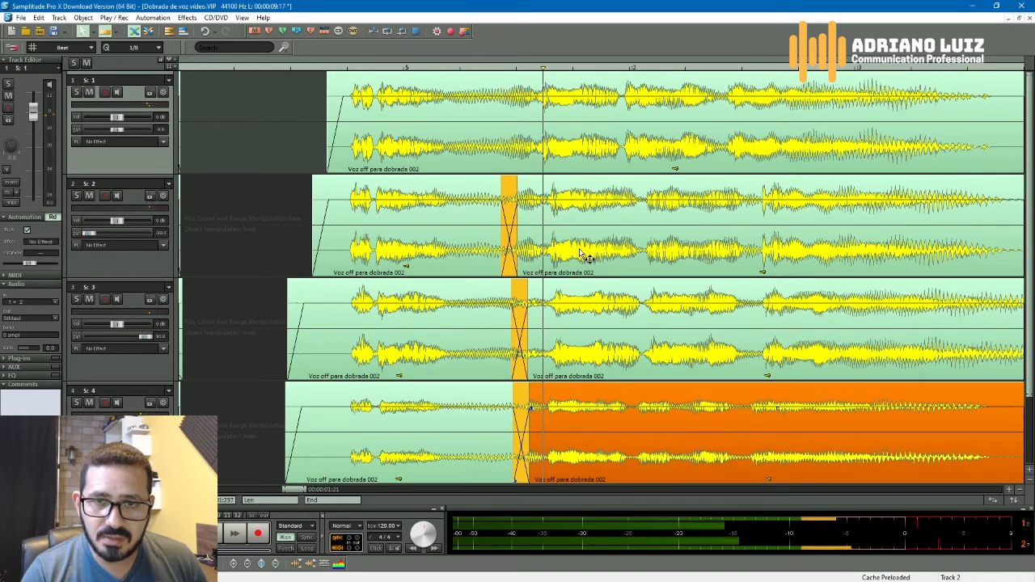
left_click(573, 252)
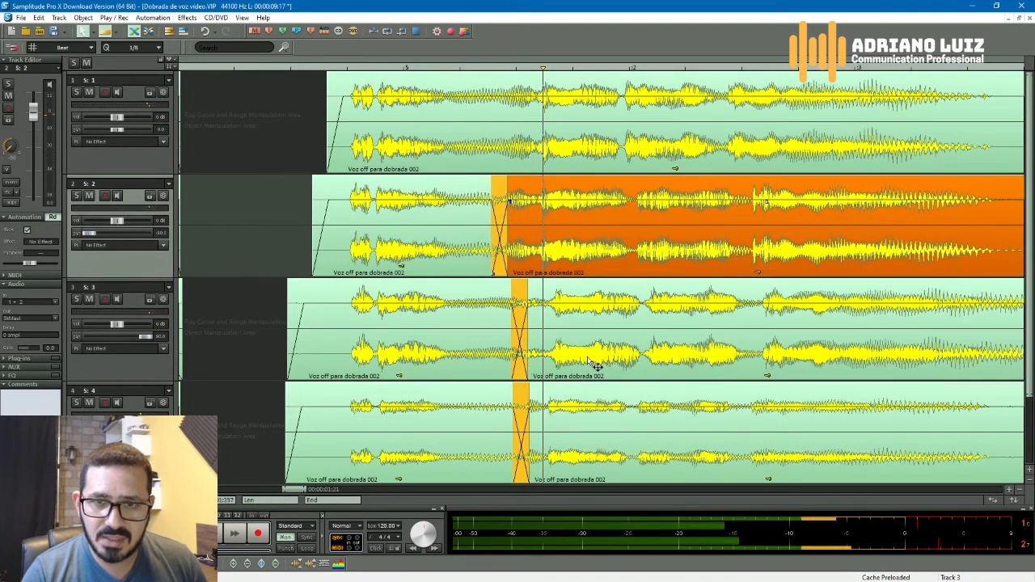
left_click_drag(588, 364, 577, 364)
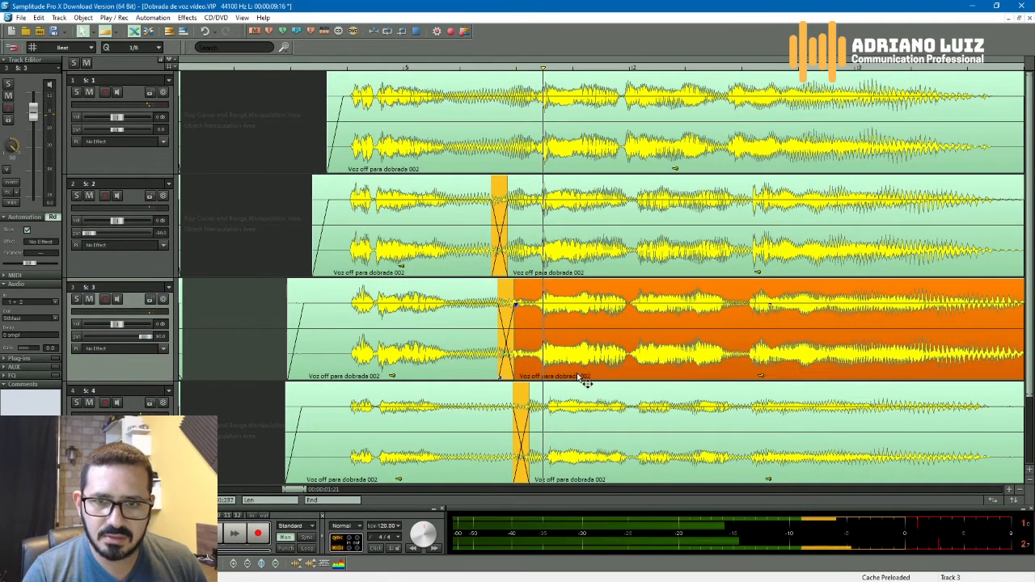
left_click_drag(583, 465, 573, 464)
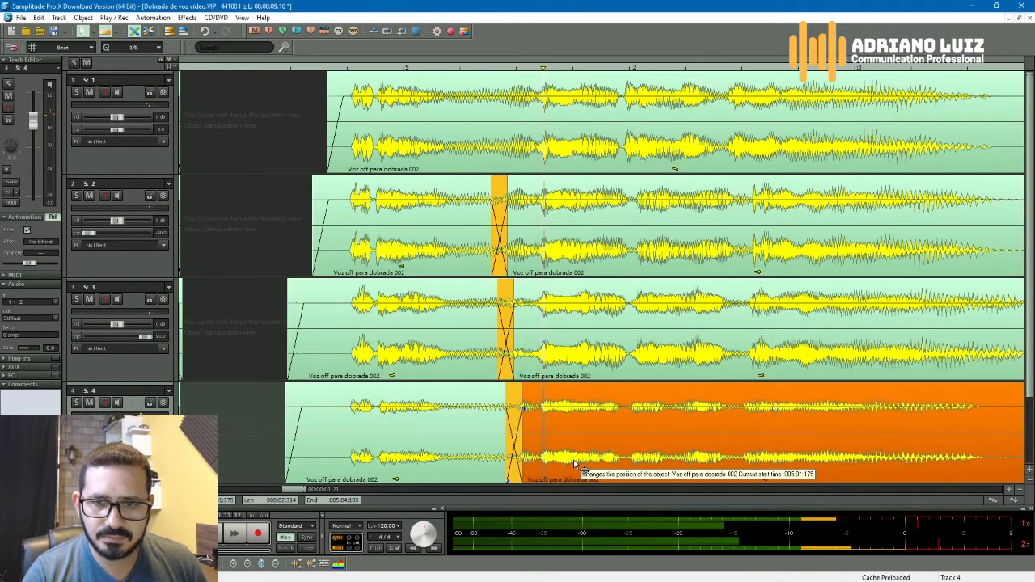
Split the clips on tracks 2, 3 and 4 at the quiet gap just before the phrase's last loud section
scroll(624, 444, "right", 3)
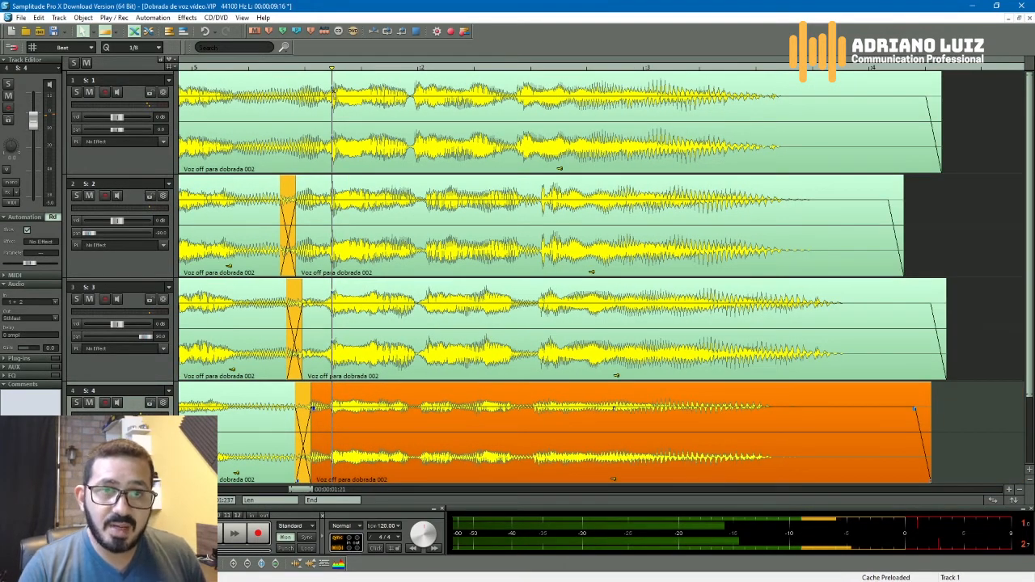
left_click_drag(332, 96, 512, 129)
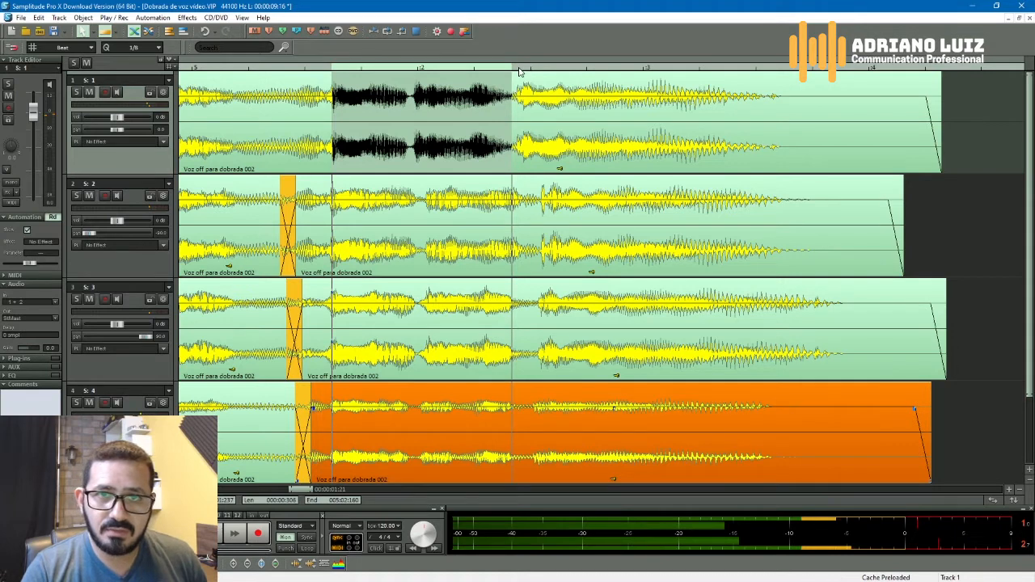
left_click_drag(518, 79, 525, 364)
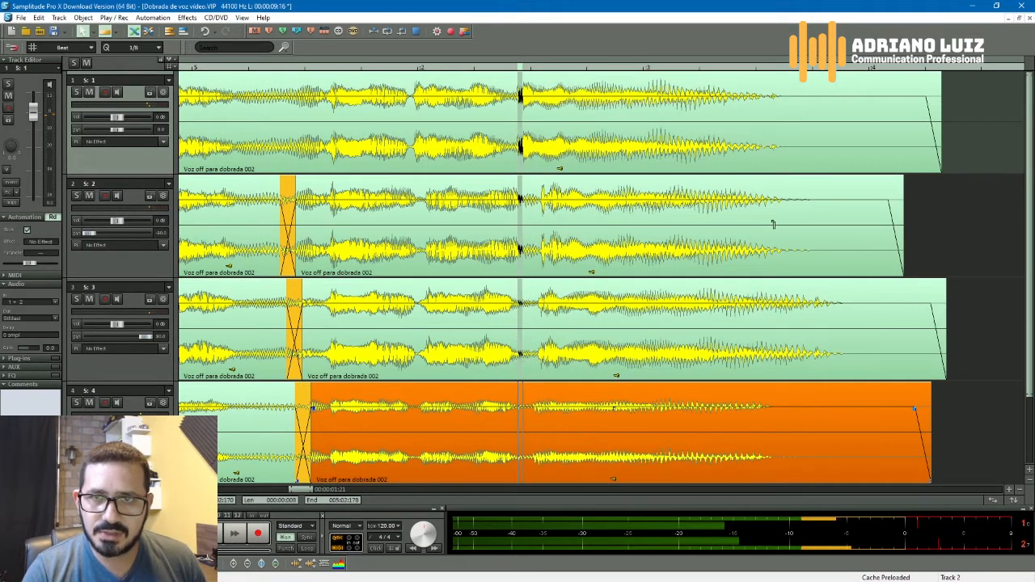
left_click(939, 200)
left_click(587, 216)
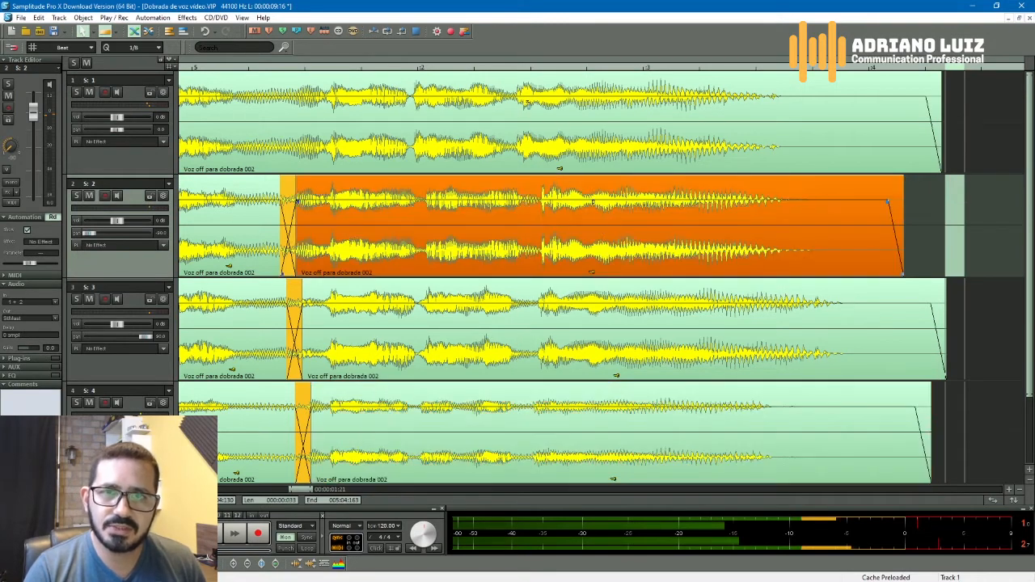
left_click(518, 93)
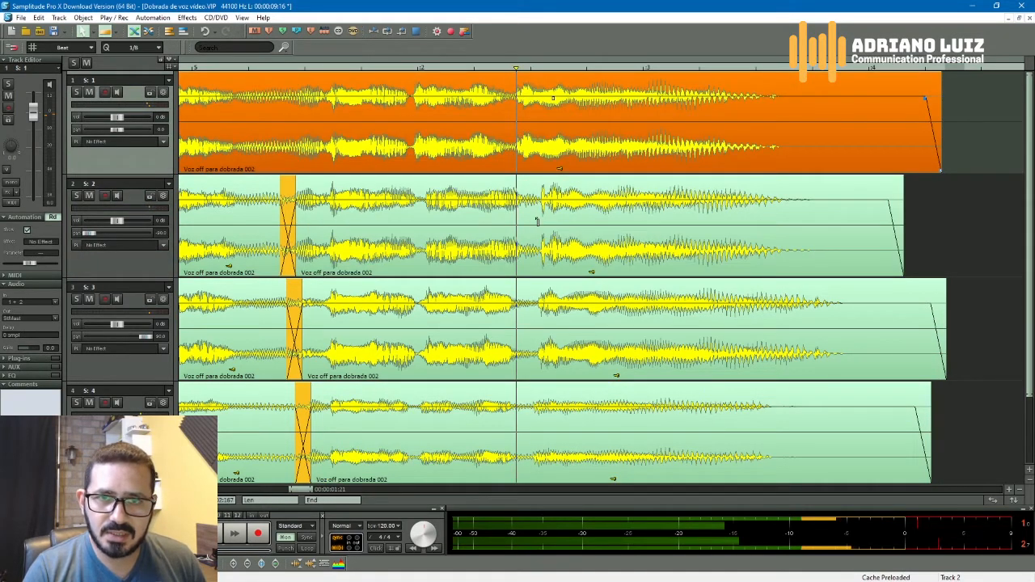
left_click(568, 262)
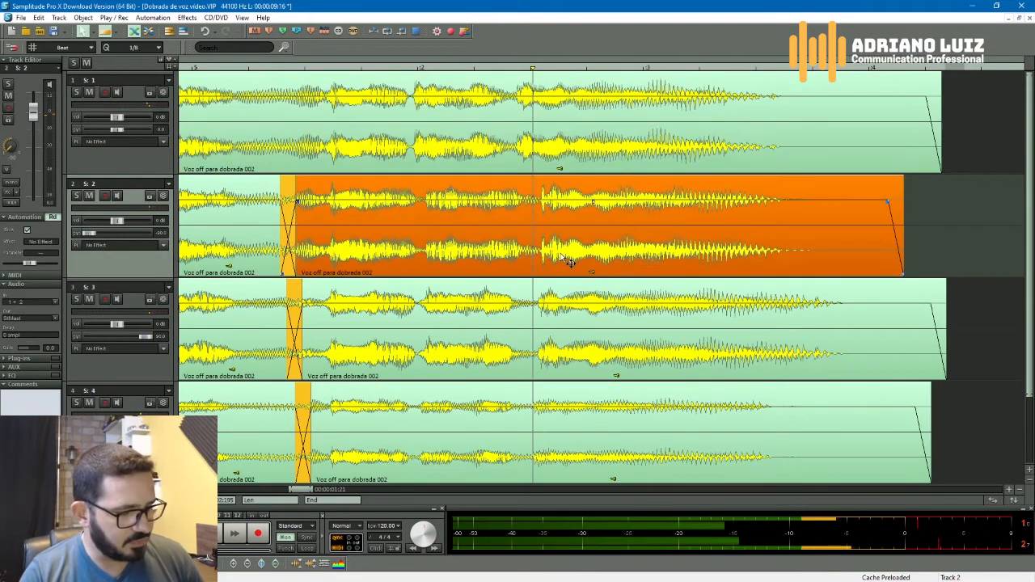
key("t")
left_click(566, 353)
key("t")
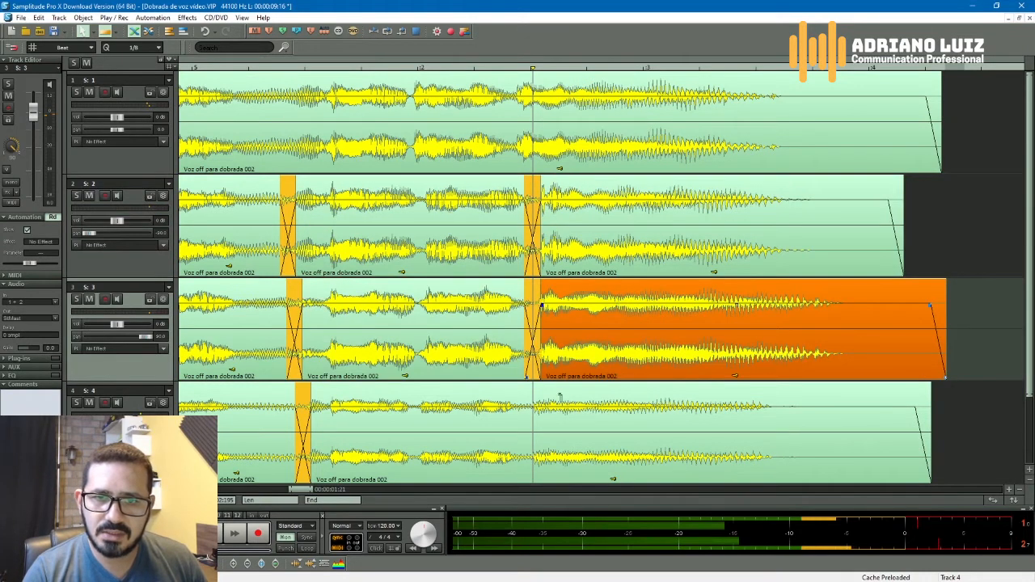
left_click(573, 453)
key("t")
Move track 2's last clip earlier to match the start of the last loud section on track 1
left_click(581, 267)
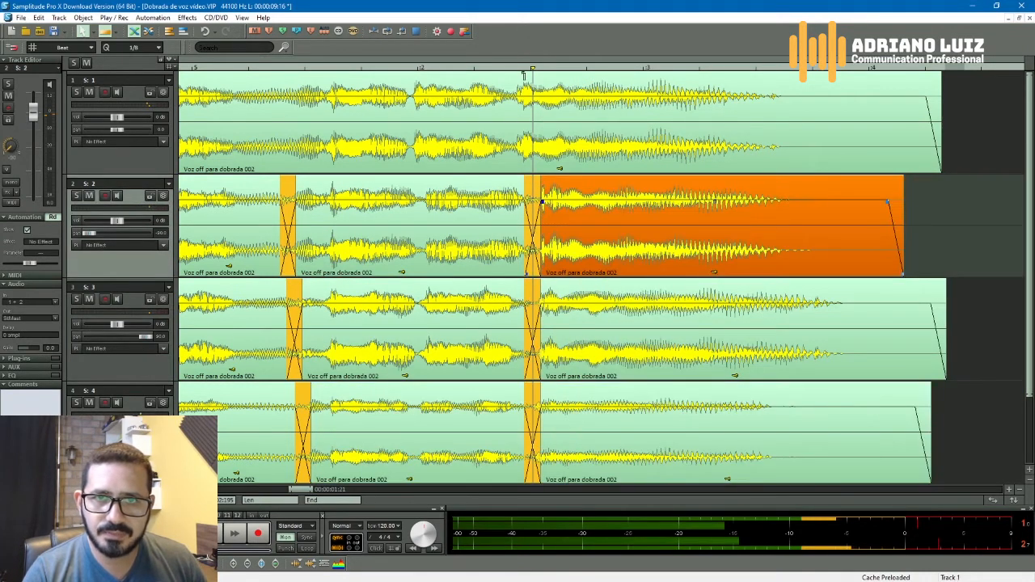
left_click(517, 84)
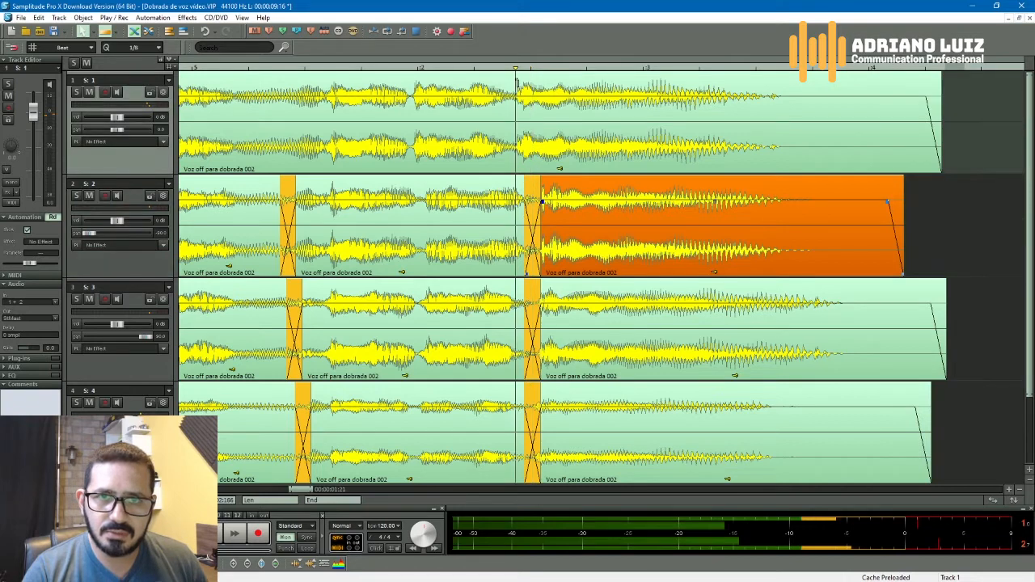
left_click(576, 252)
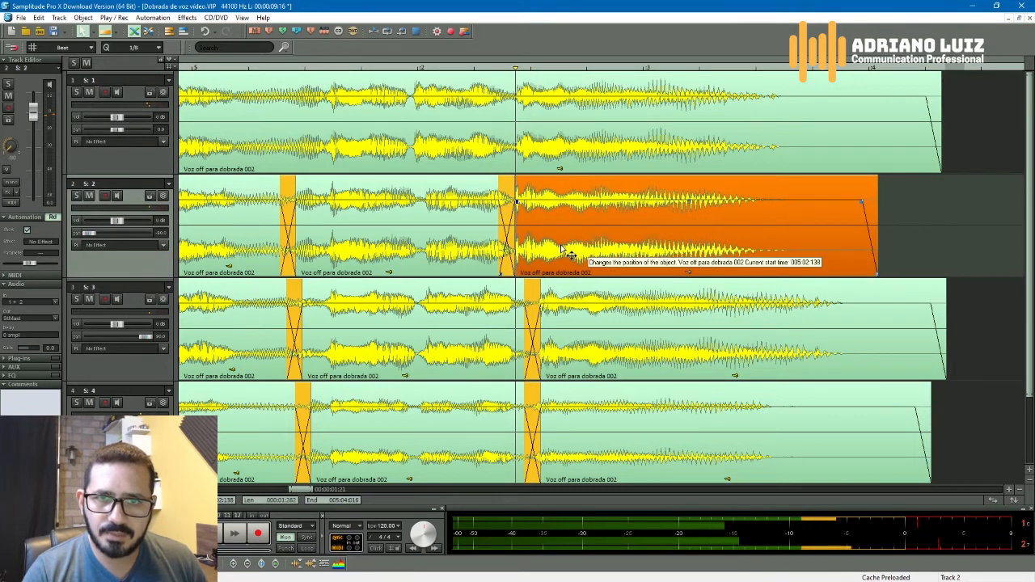
right_click(567, 358)
mouse_move(614, 341)
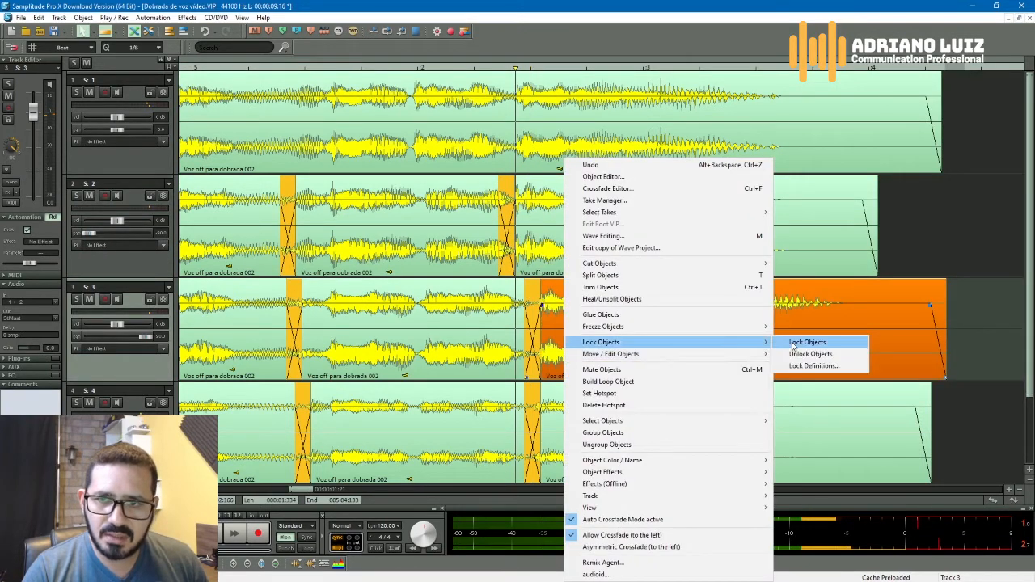
left_click(833, 340)
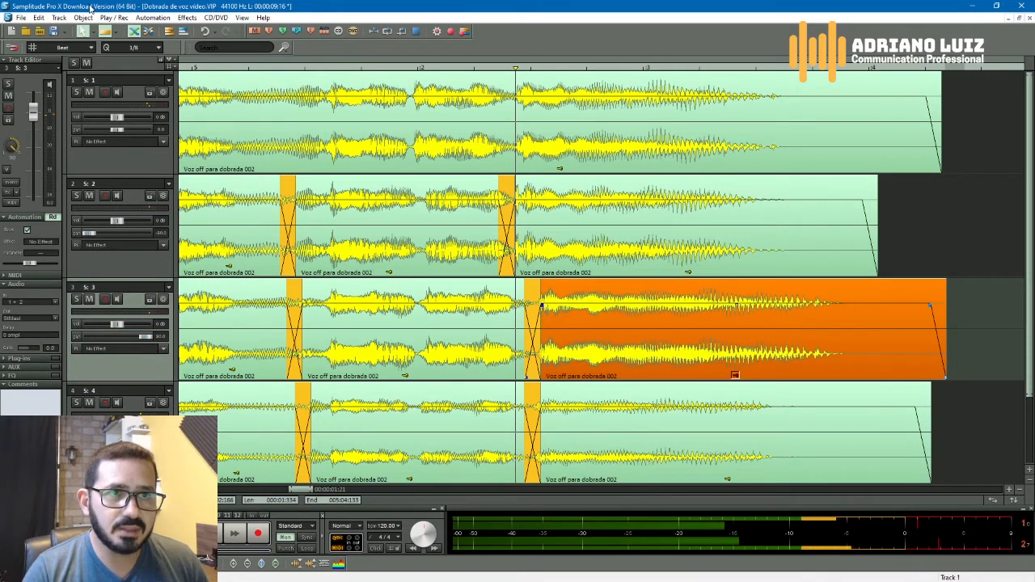
left_click(84, 32)
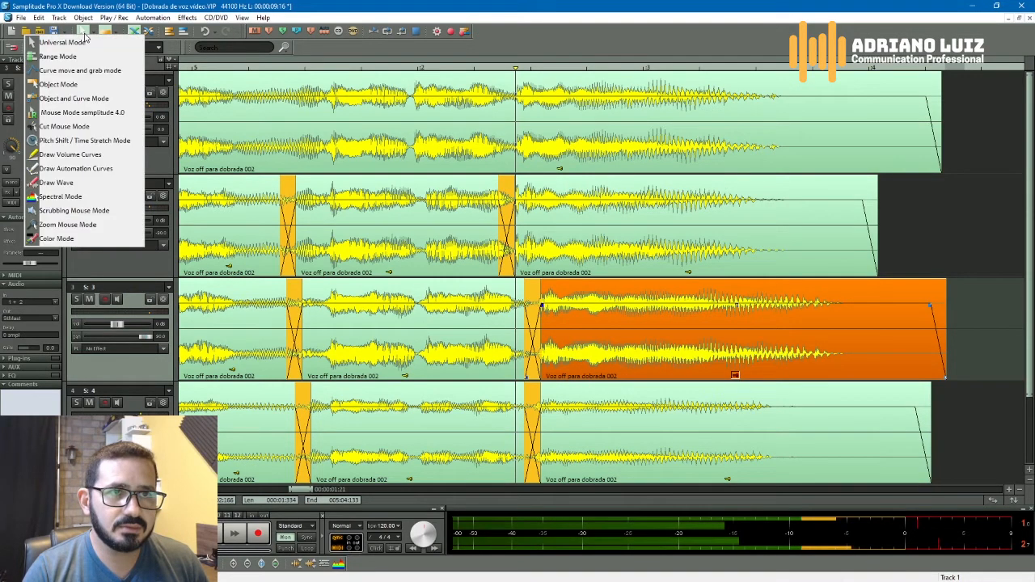
left_click(623, 362)
Move the last clips on tracks 3 and 4 earlier to line up with the last loud section on track 1
left_click_drag(662, 358, 629, 357)
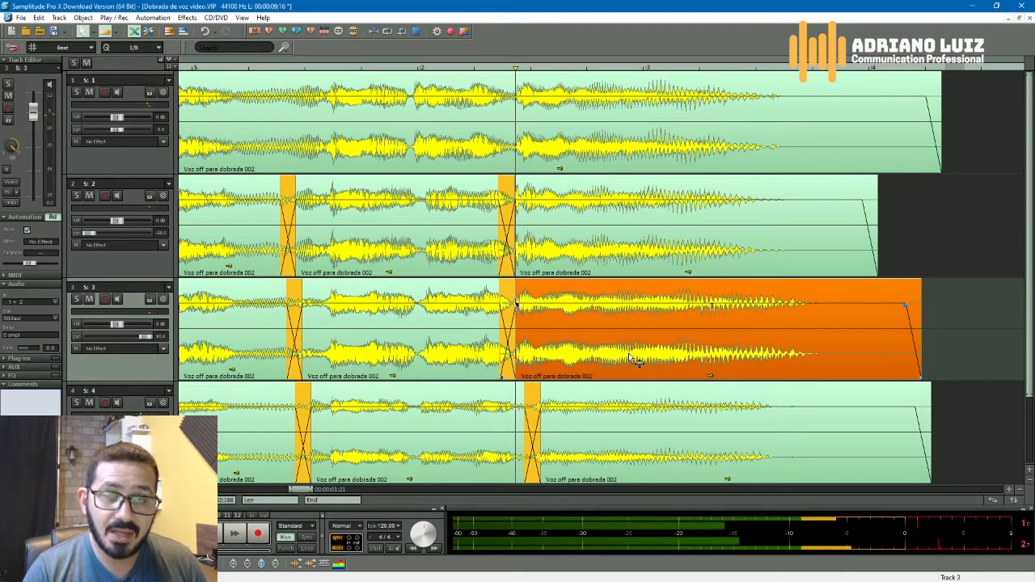
left_click(603, 462)
left_click_drag(603, 463, 581, 459)
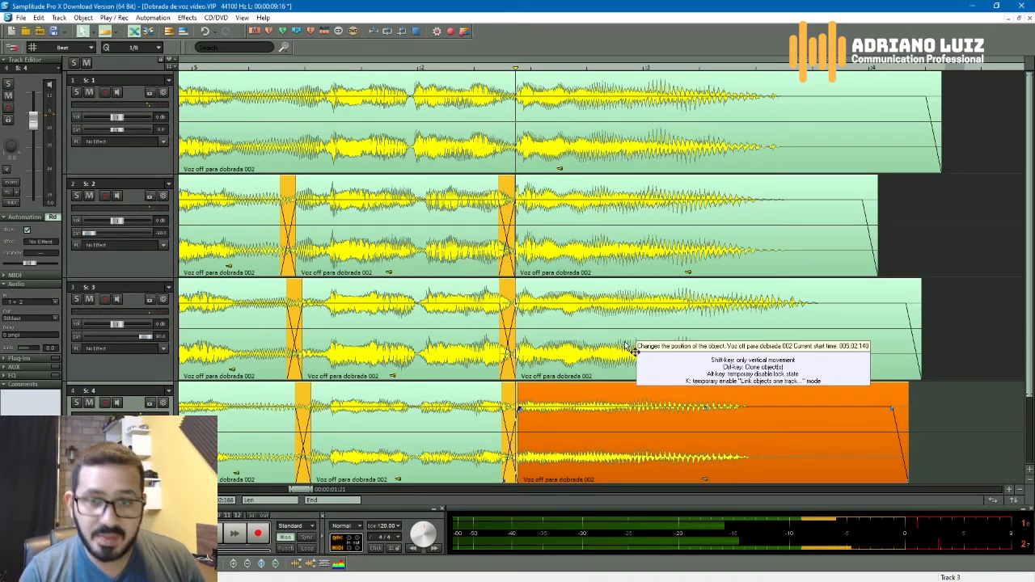
Play the four tracks together from just before the first word to check the alignment of both phrases
scroll(582, 280, "down", 5)
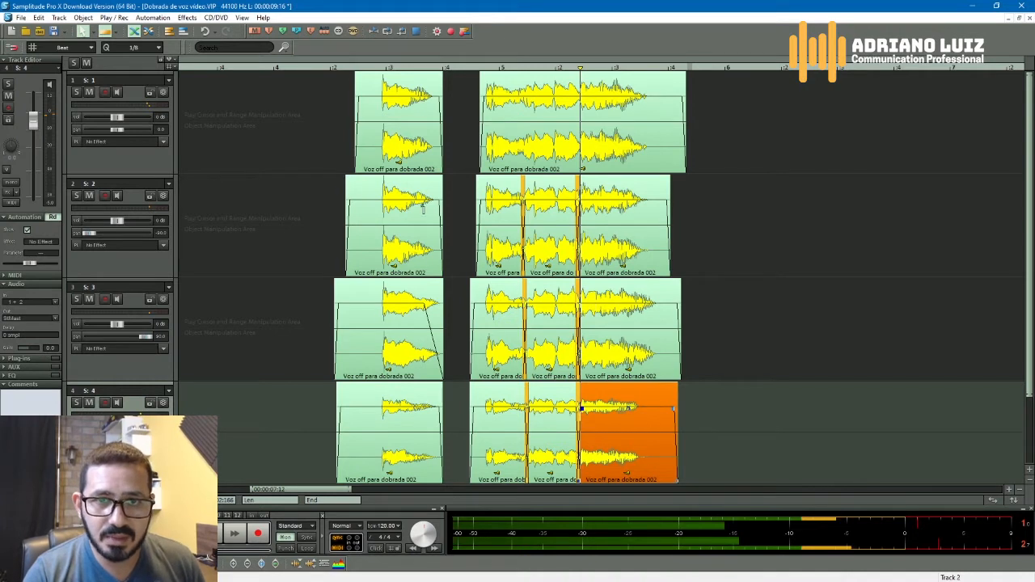
left_click(478, 88)
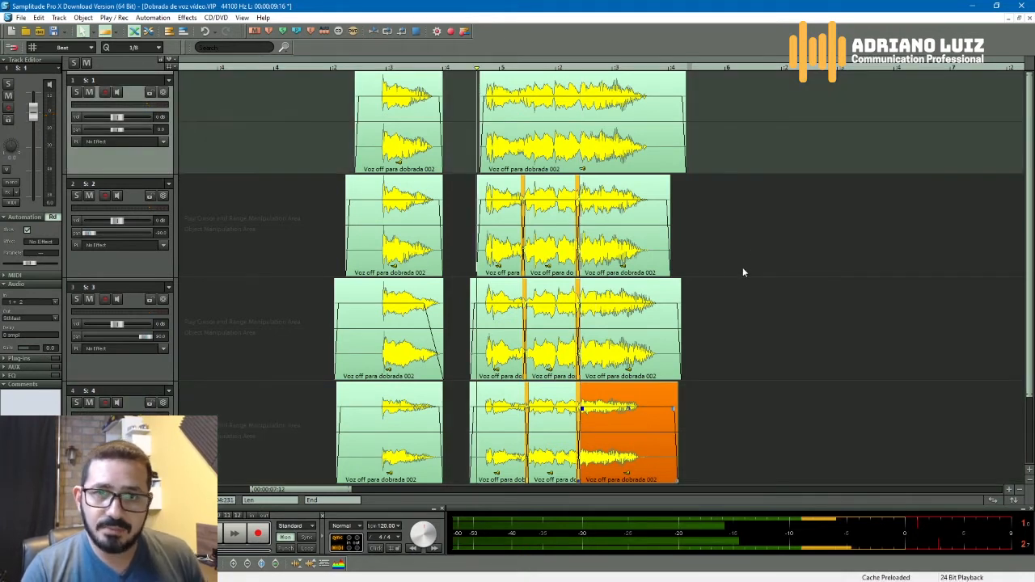
key("space")
key("space")
left_click(343, 94)
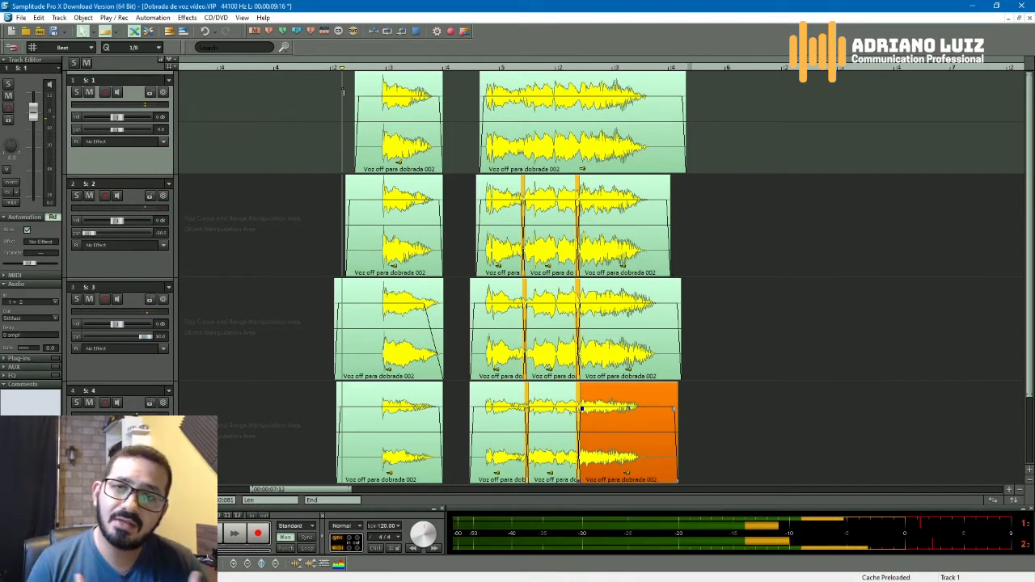
key("space")
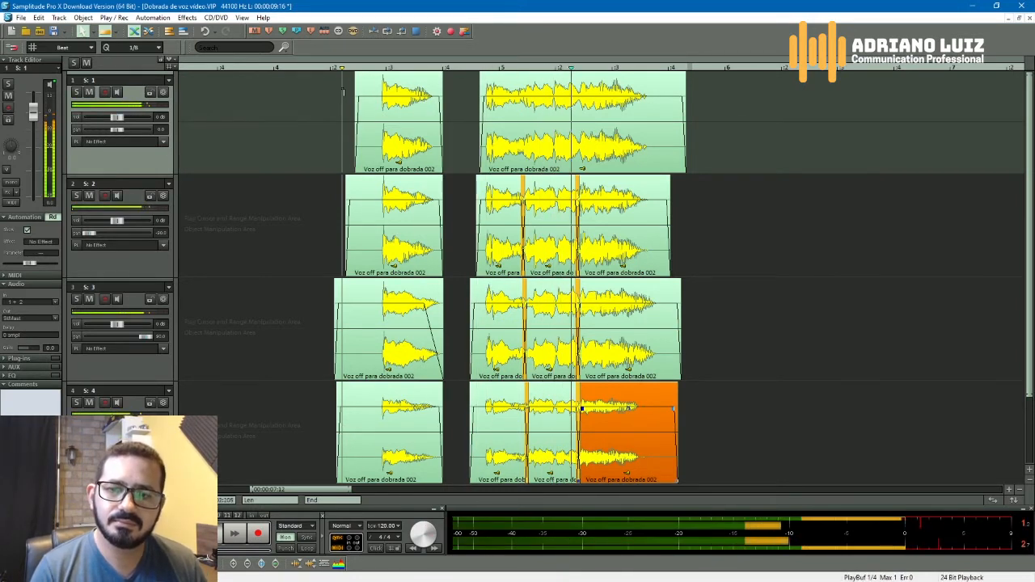
key("space")
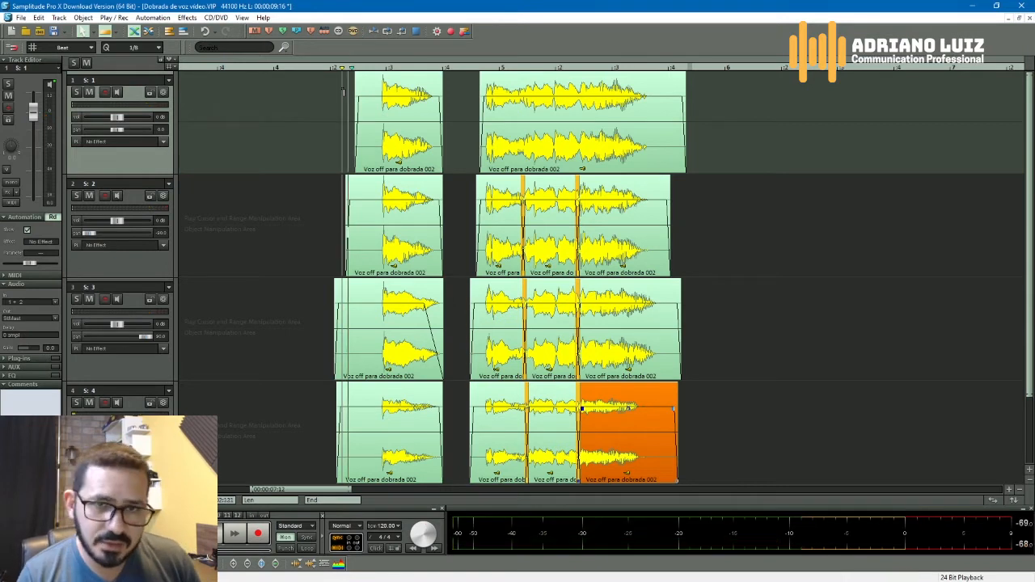
key("space")
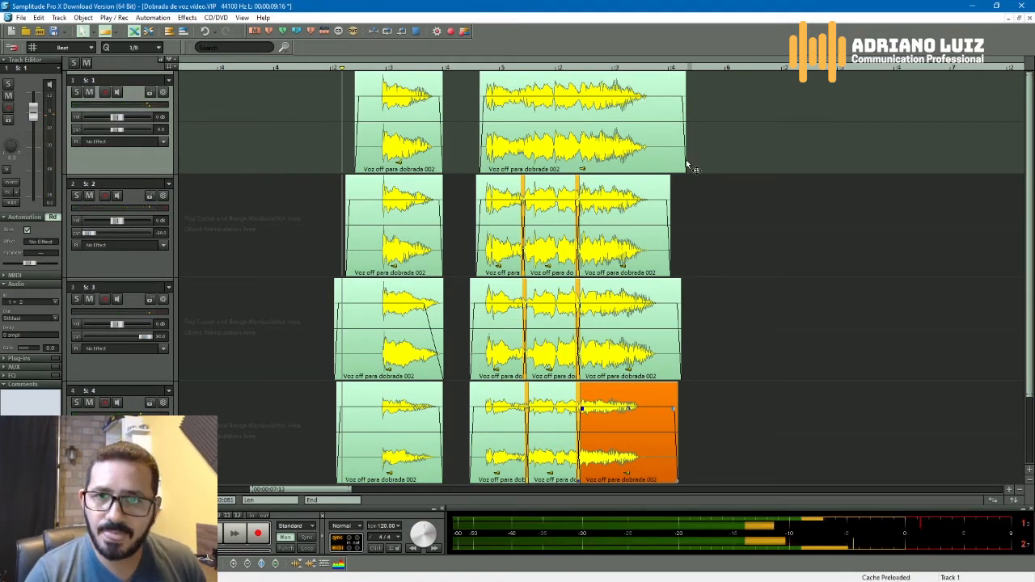
Shorten track 3's last clip to end with track 2's clip and give it a long fade-out over the decaying tail
left_click(643, 97)
key("ctrl+Up")
key("ctrl+Up")
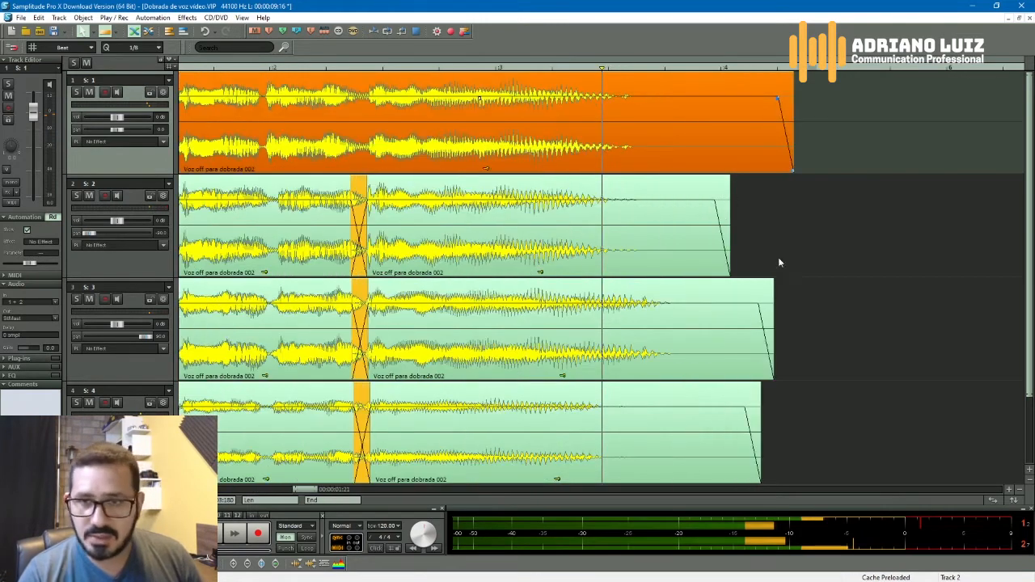
left_click(637, 352)
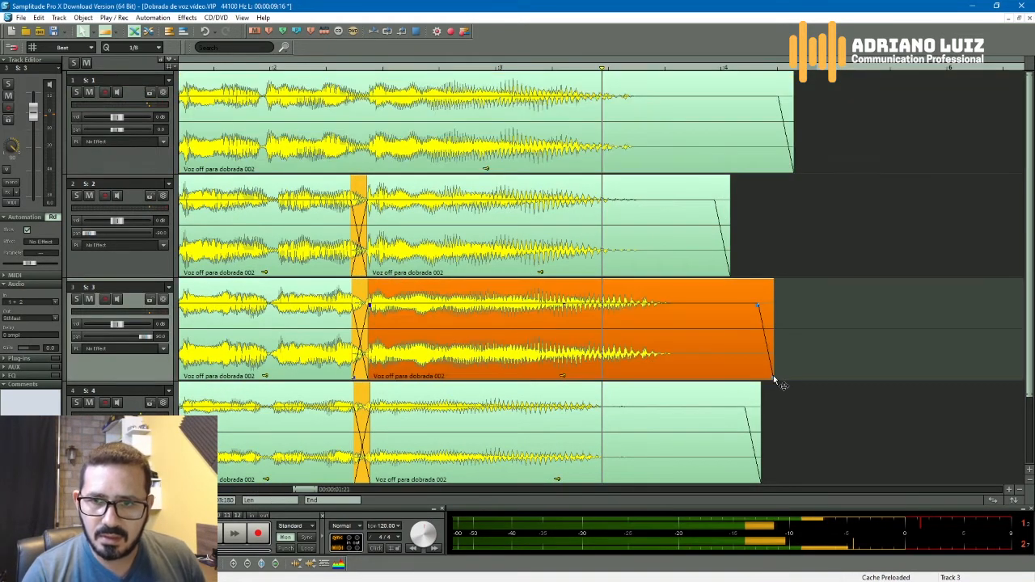
left_click_drag(773, 376, 741, 374)
left_click_drag(725, 305, 596, 307)
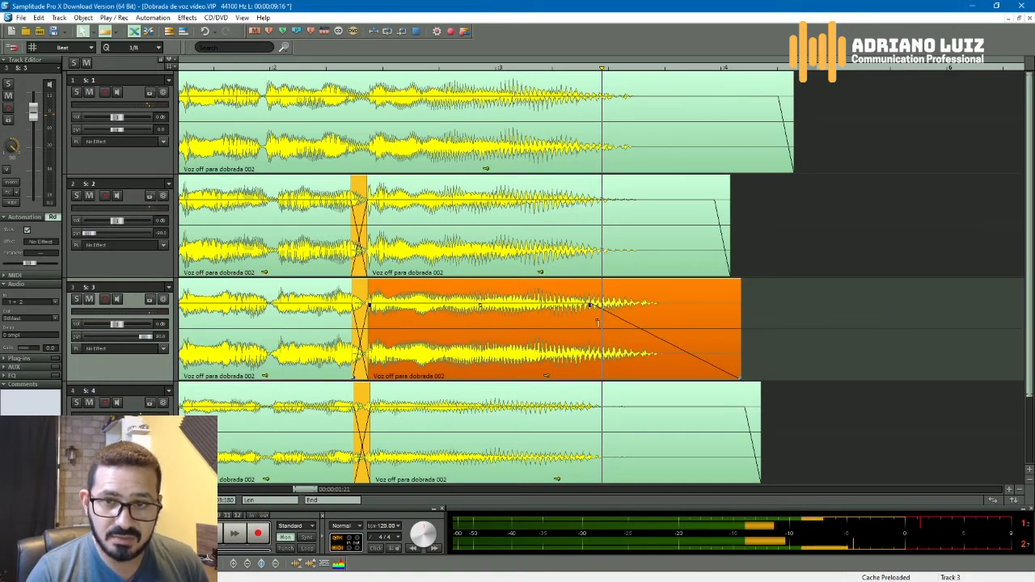
left_click_drag(740, 378, 727, 378)
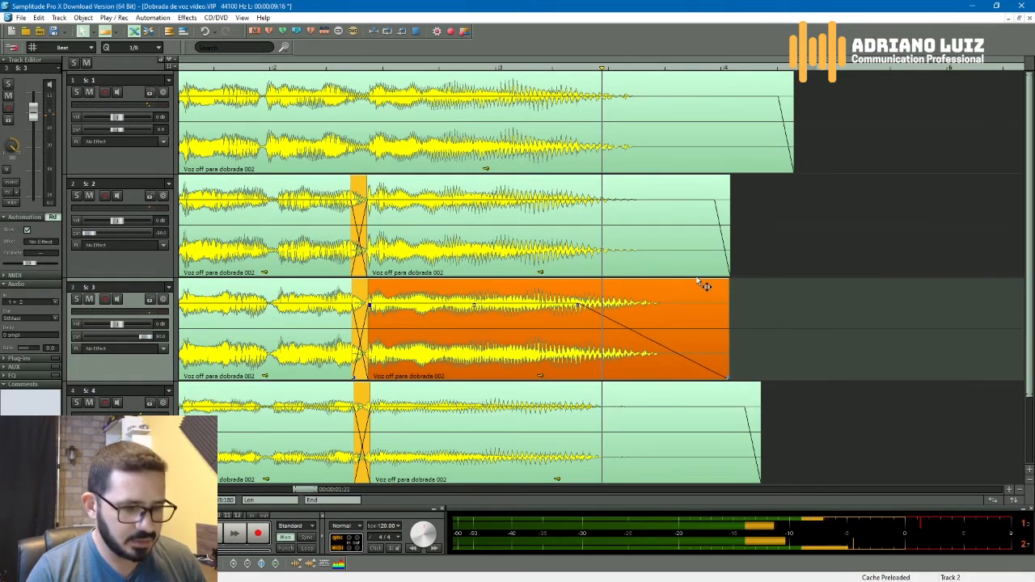
Play all four tracks again from before the first word to check the shortened ending on track 3
key("ctrl+Down")
key("ctrl+Down")
left_click(311, 92)
key("space")
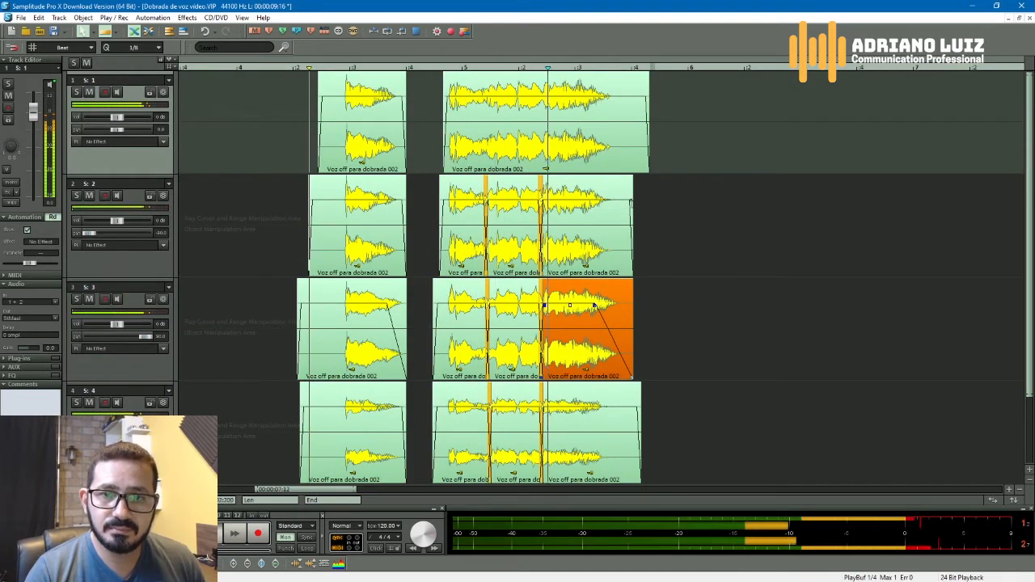
key("space")
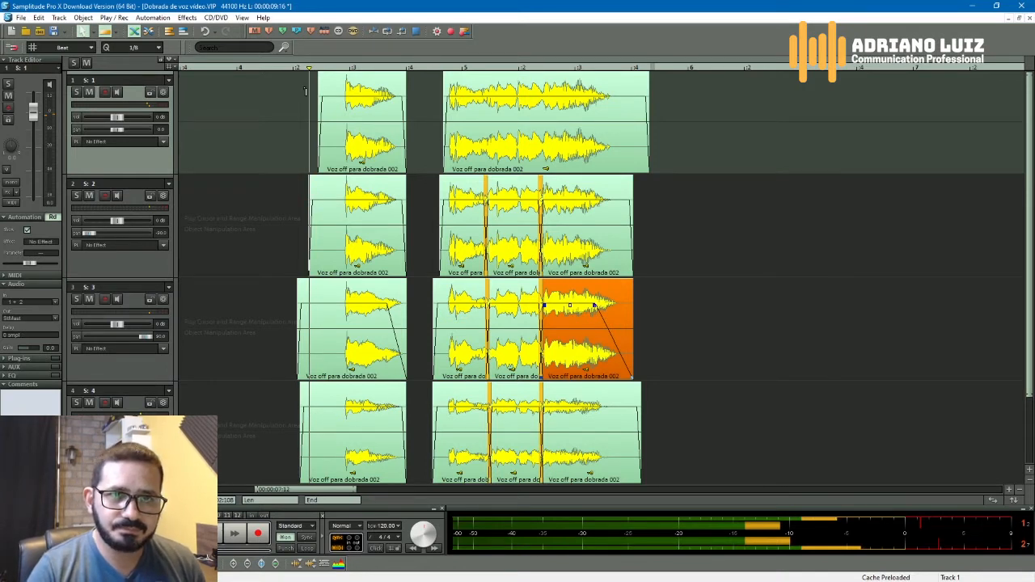
Mark the range covering both phrases on all four tracks, start bouncing it to a 16-bit stereo wave, and browse to the Desktop as destination
left_click_drag(306, 91, 652, 484)
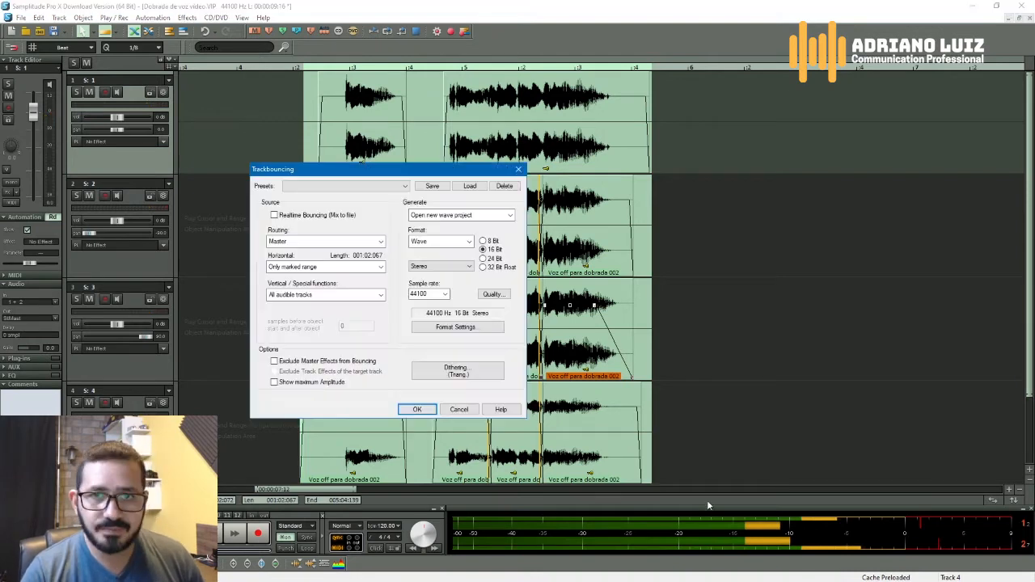
left_click(419, 409)
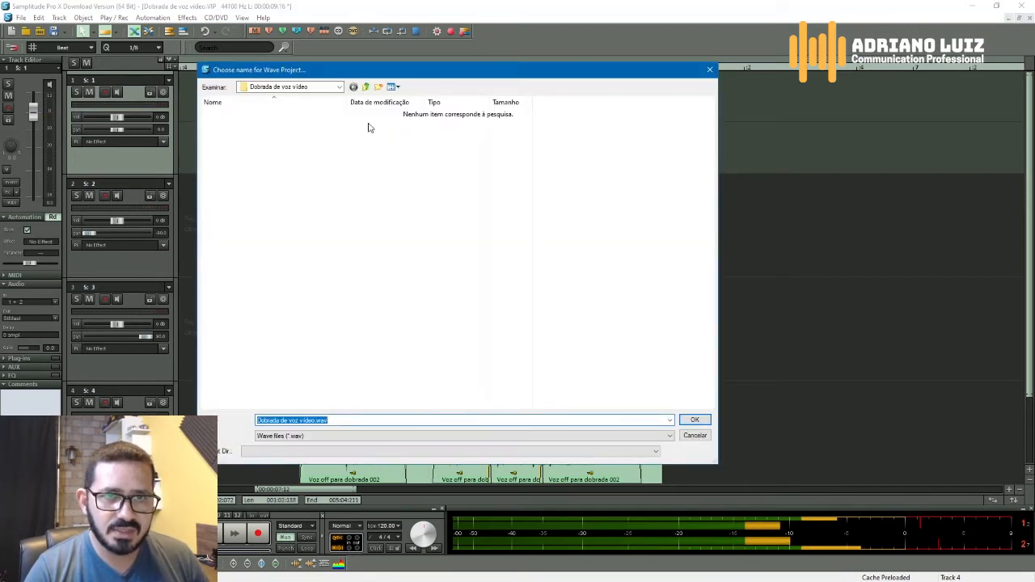
left_click(339, 87)
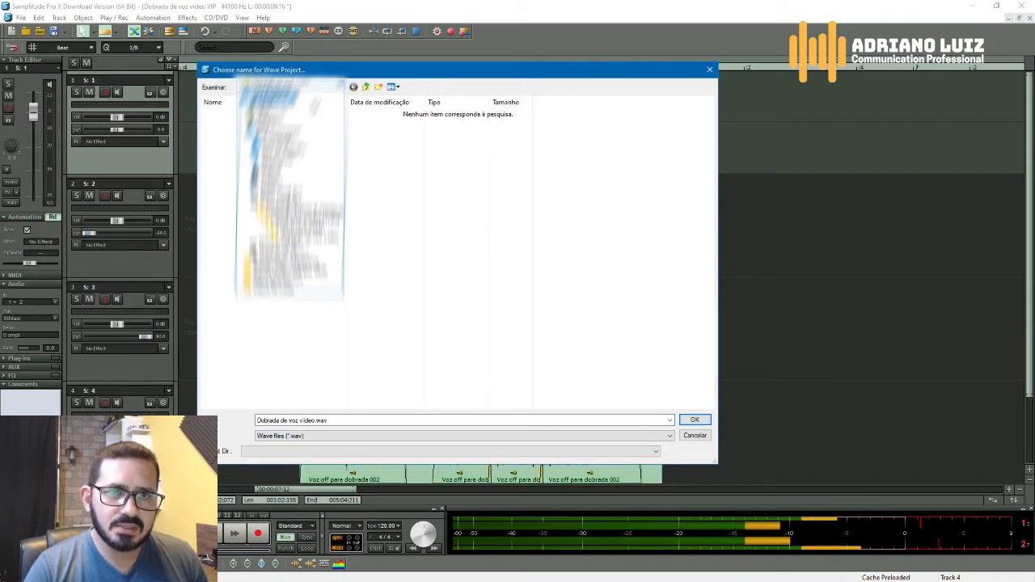
left_click(314, 101)
right_click(330, 251)
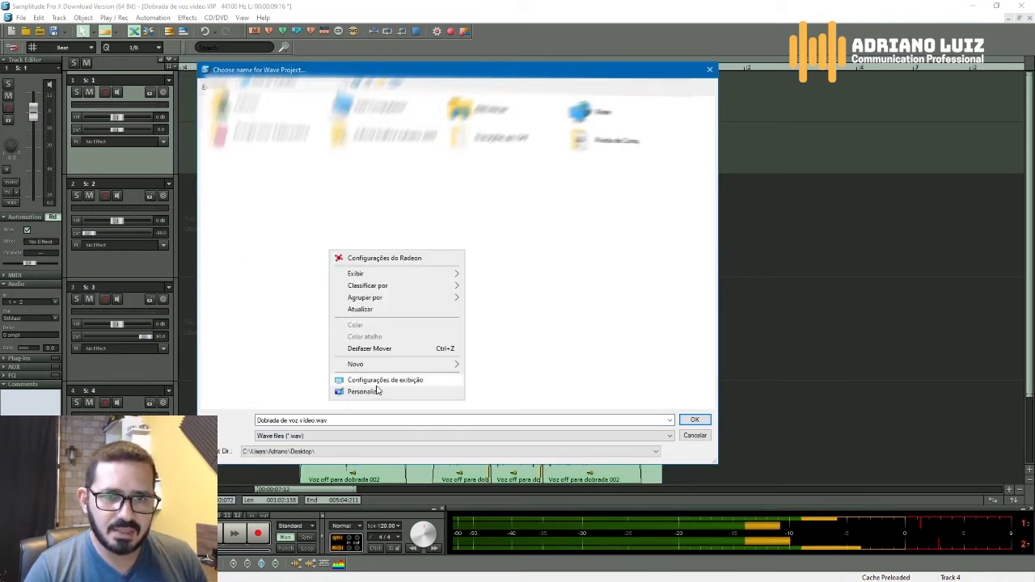
mouse_move(400, 298)
left_click(534, 300)
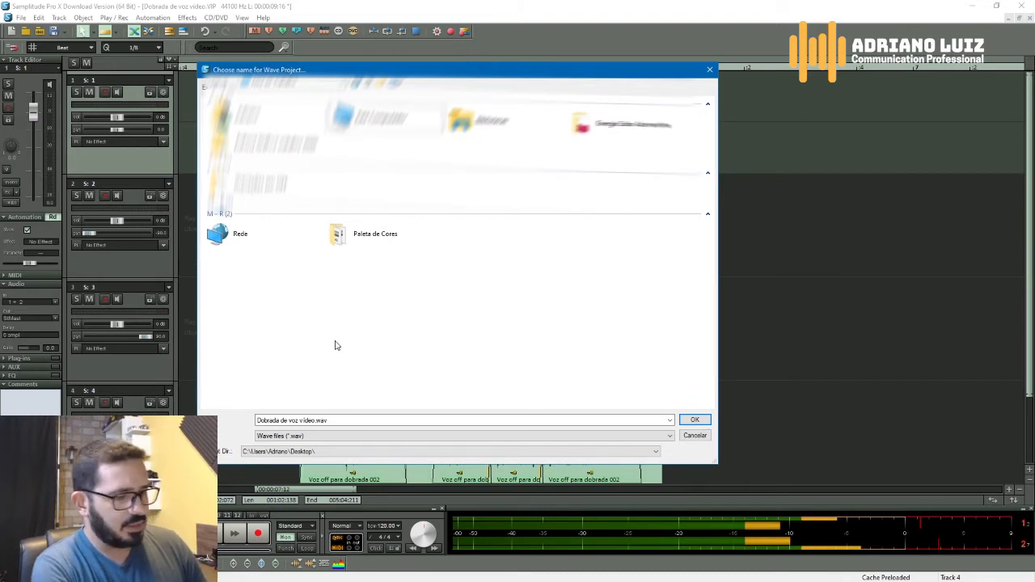
Create a folder named DobradA VOZ VÍDEO and save the bounce in it as Dobrada de voz vídeo.wav
key("ctrl+shift+n")
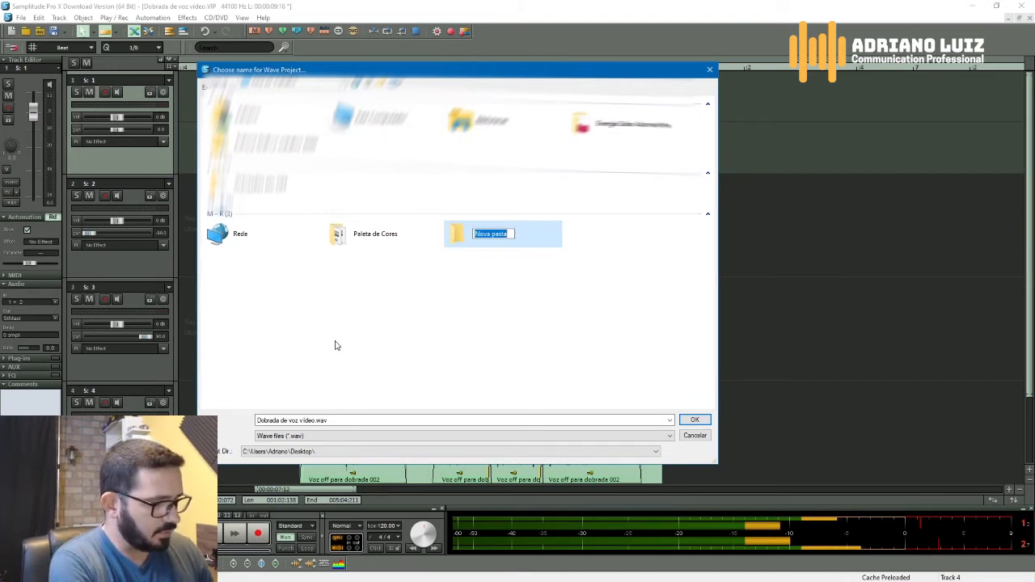
type("DobradA V")
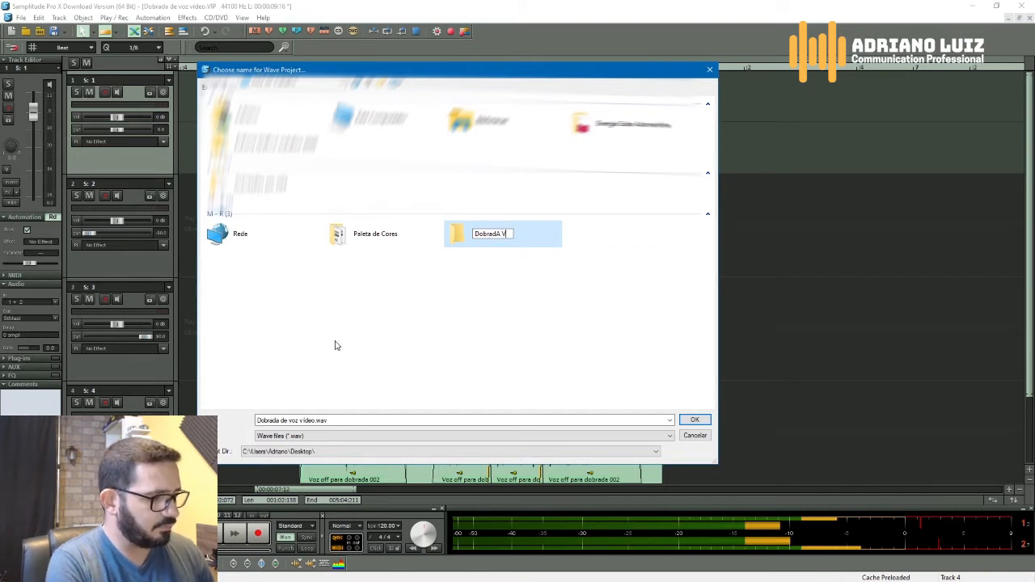
type("OZ VI")
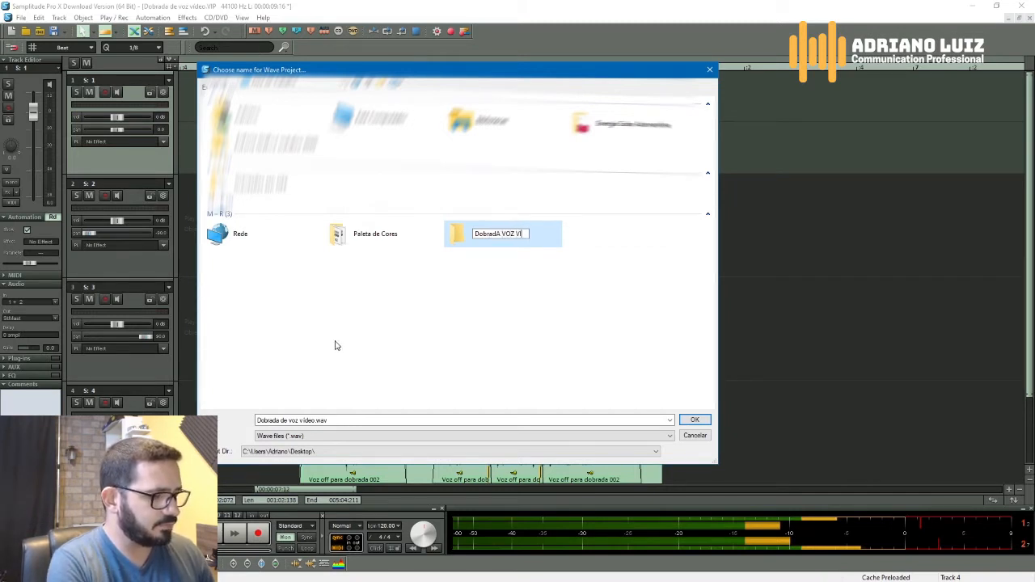
type("DEO")
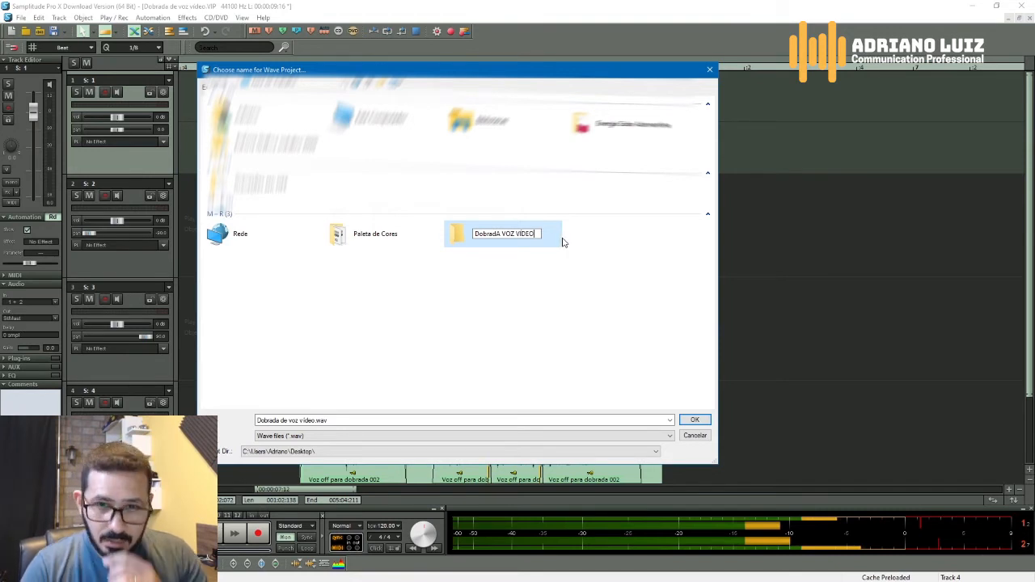
left_click(489, 245)
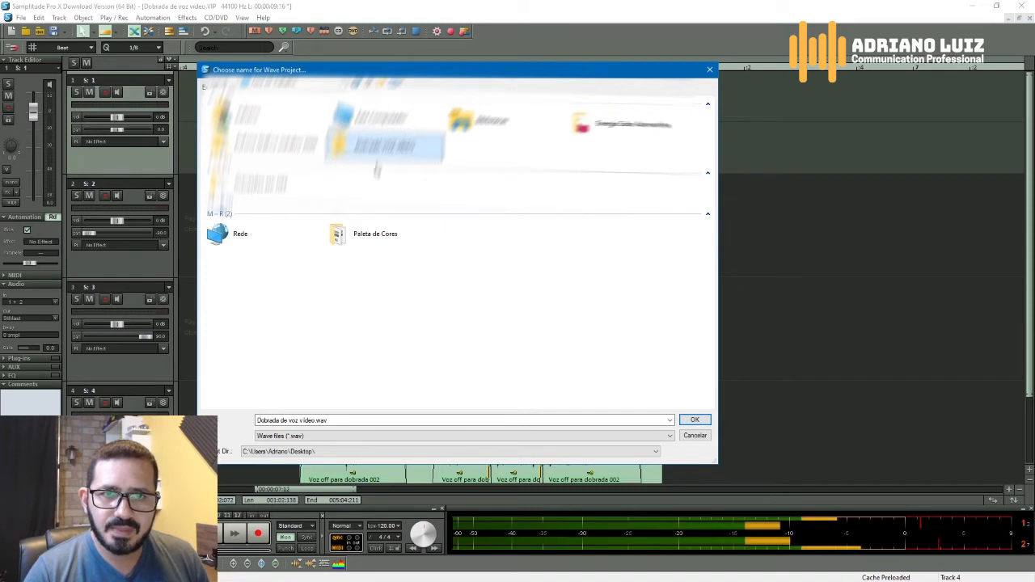
double_click(364, 156)
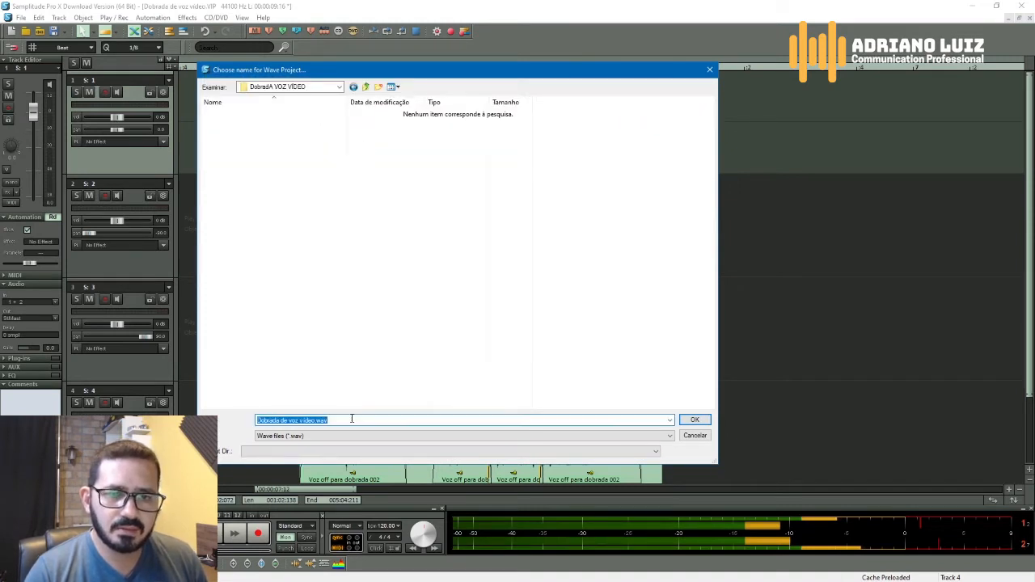
left_click(695, 421)
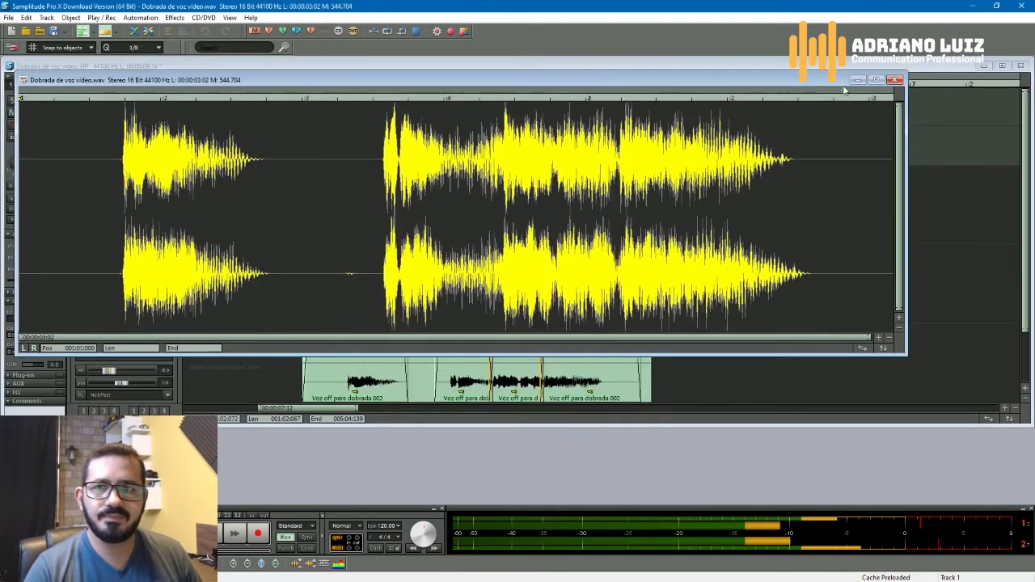
Enlarge the bounced wave's window, play the doubled voice, and close the wave to return to the multitrack project
left_click(878, 80)
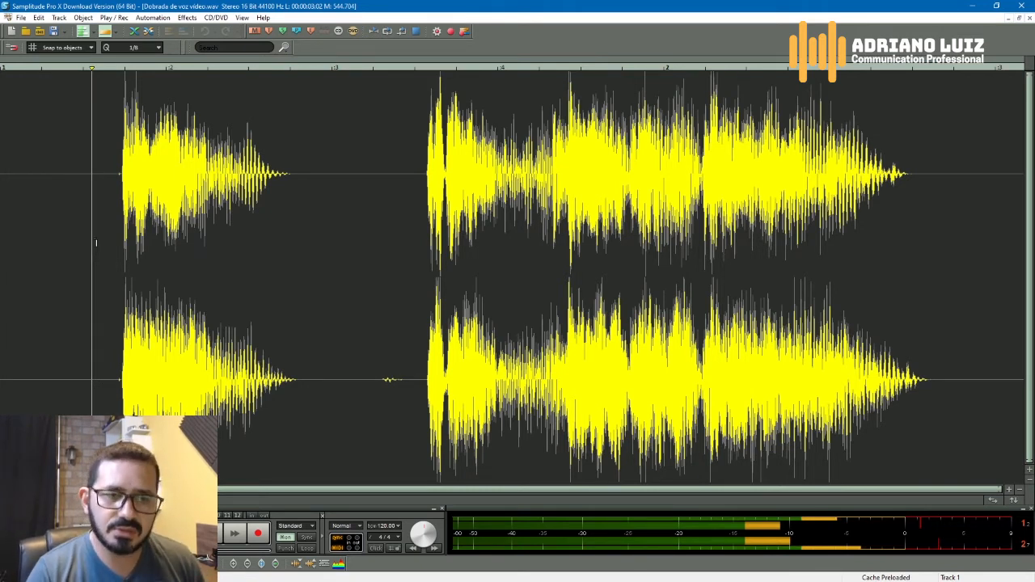
key("space")
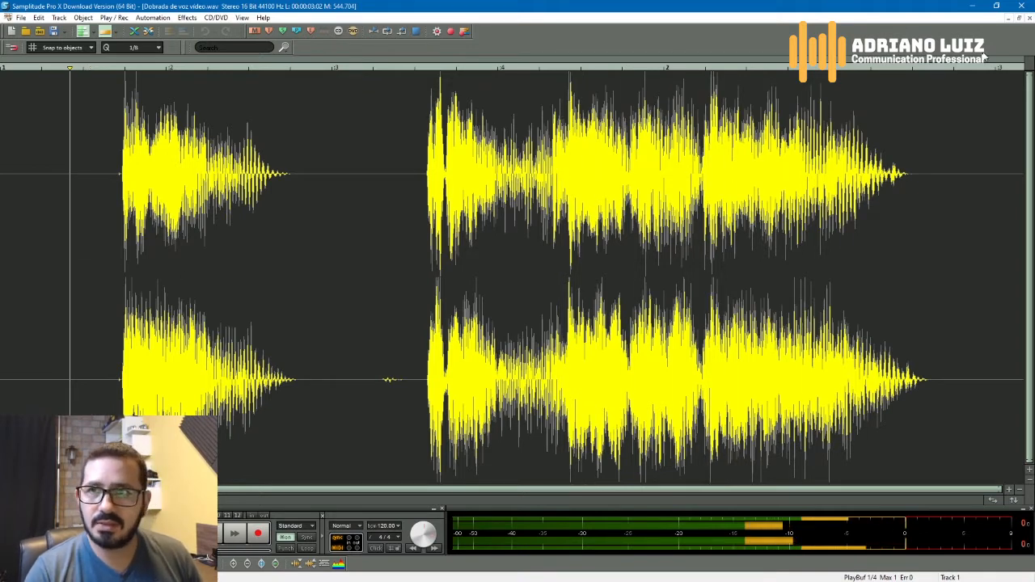
left_click(1030, 18)
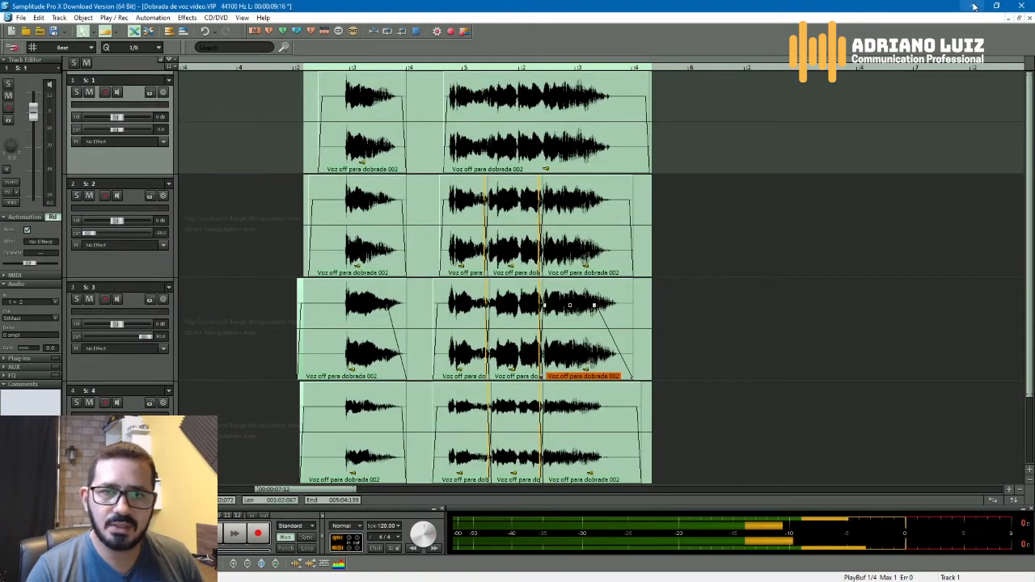
Switch to Sound Forge Pro and open the bounced file Dobrada de voz vídeo.wav
left_click(974, 7)
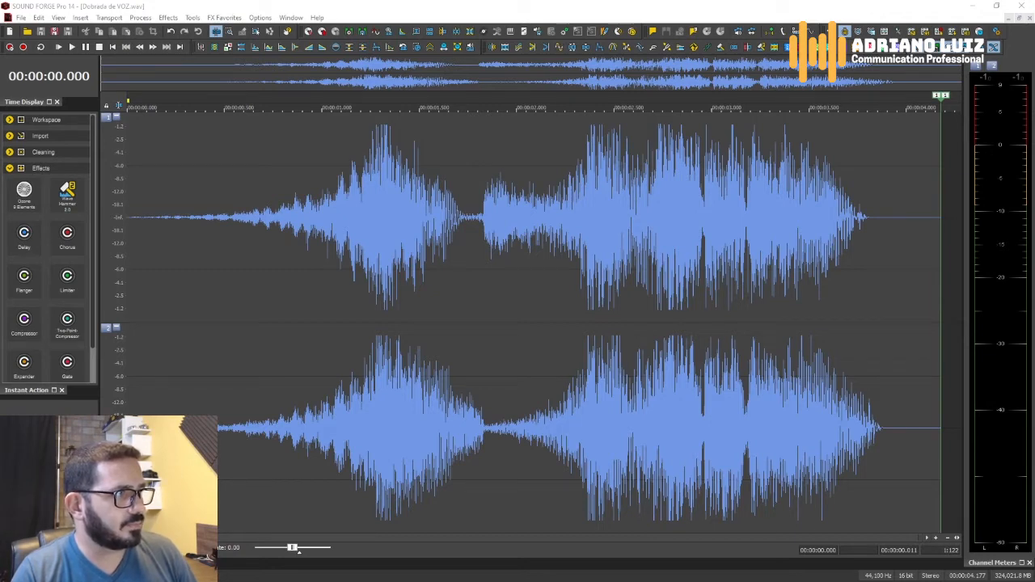
left_click_drag(503, 9, 257, 323)
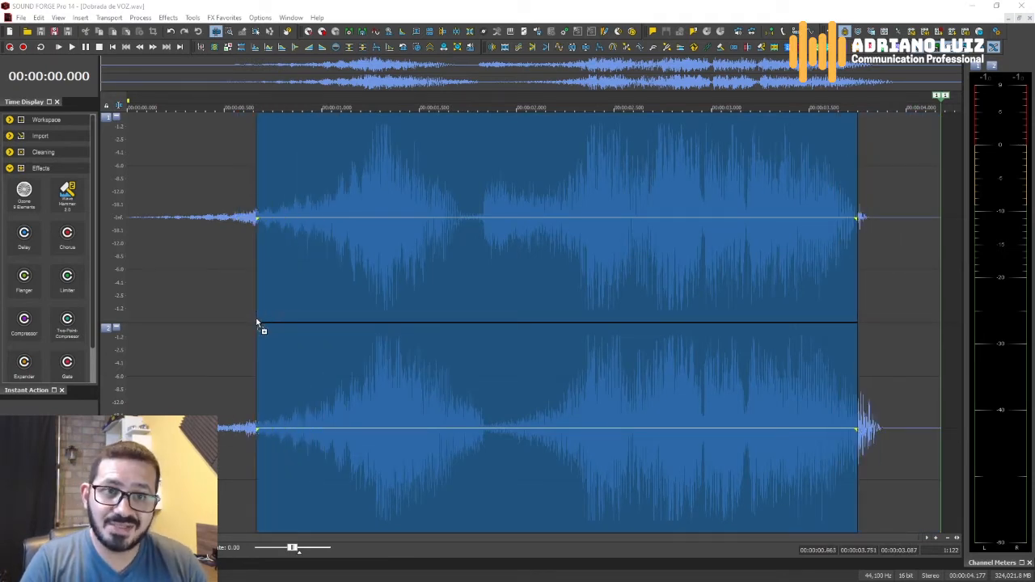
left_click_drag(258, 323, 269, 324)
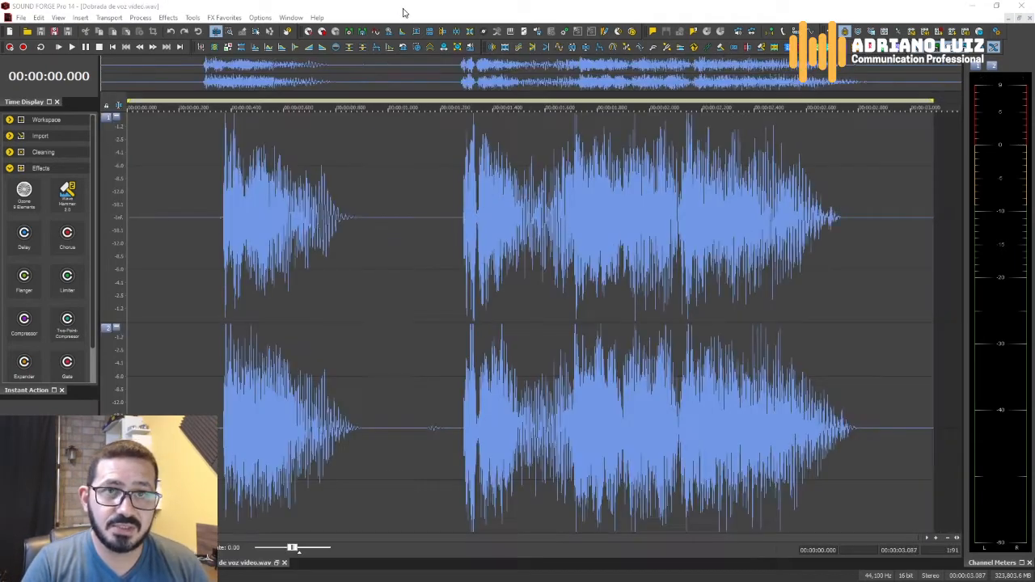
Play the opened wave from just before the first word to check the doubled voice
left_click(355, 311)
left_click(394, 332)
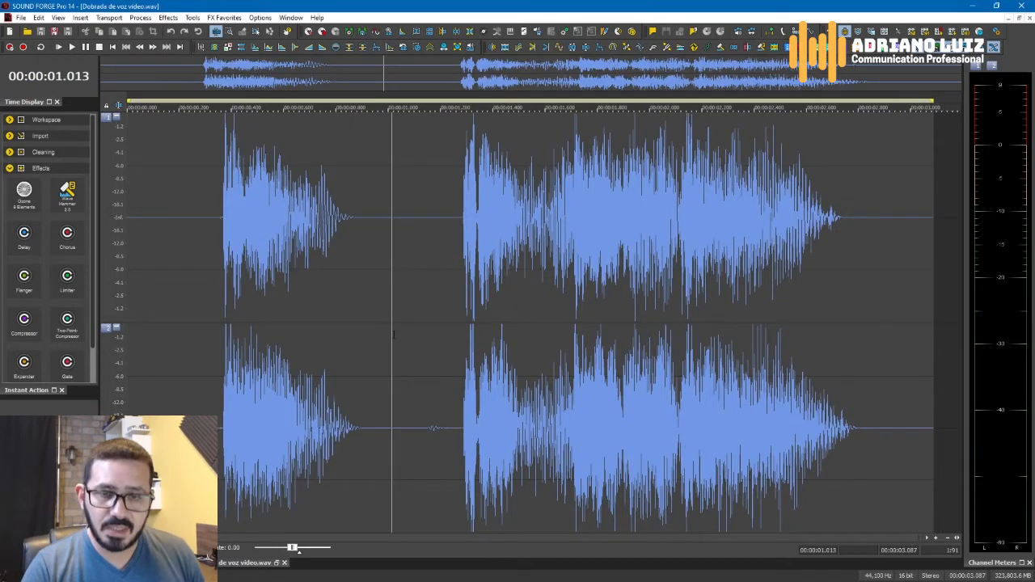
left_click(196, 265)
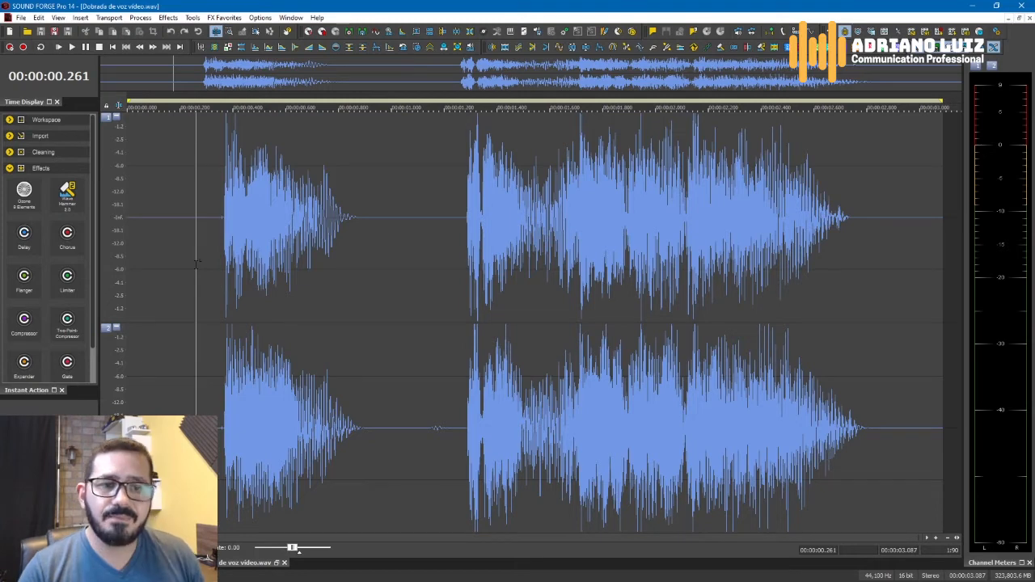
key("space")
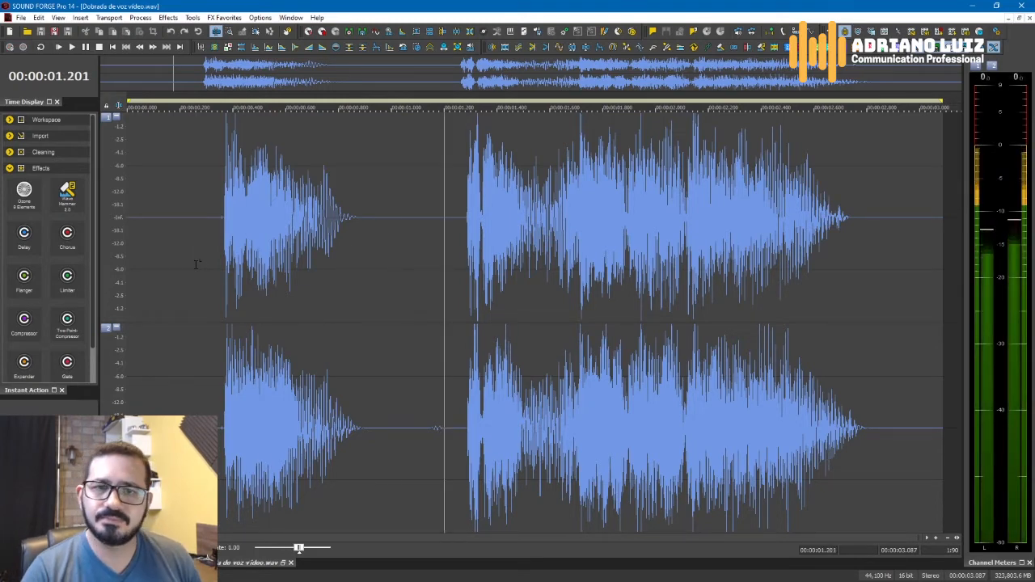
Apply a -1.00 dB volume change to a selection of about 2.8 s spanning both phrases
left_click_drag(186, 267, 933, 263)
left_click(470, 47)
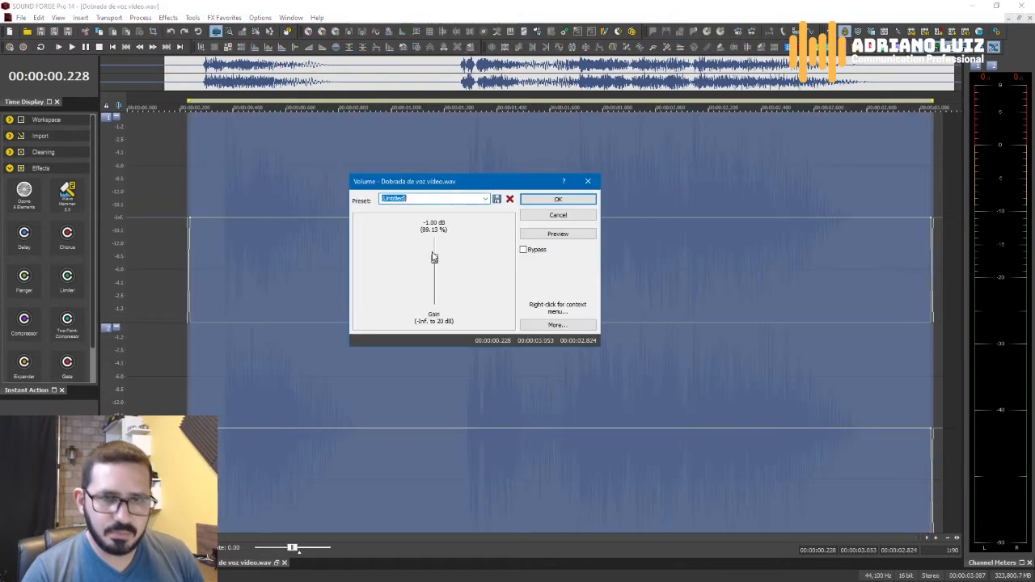
key("Return")
Delete about 0.1 s containing the small noise in the pause before the second phrase
left_click(450, 311)
left_click_drag(452, 420, 425, 311)
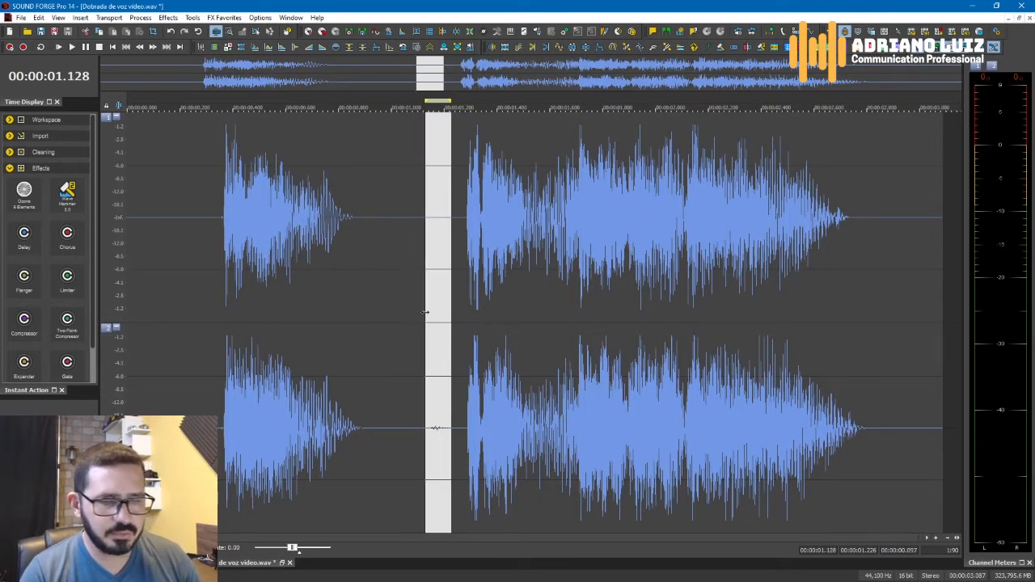
key("Delete")
Delete about 0.013 s containing the tiny noise immediately before the onset of the first word
left_click_drag(181, 453, 193, 453)
left_click(231, 332)
scroll(240, 332, "up", 5)
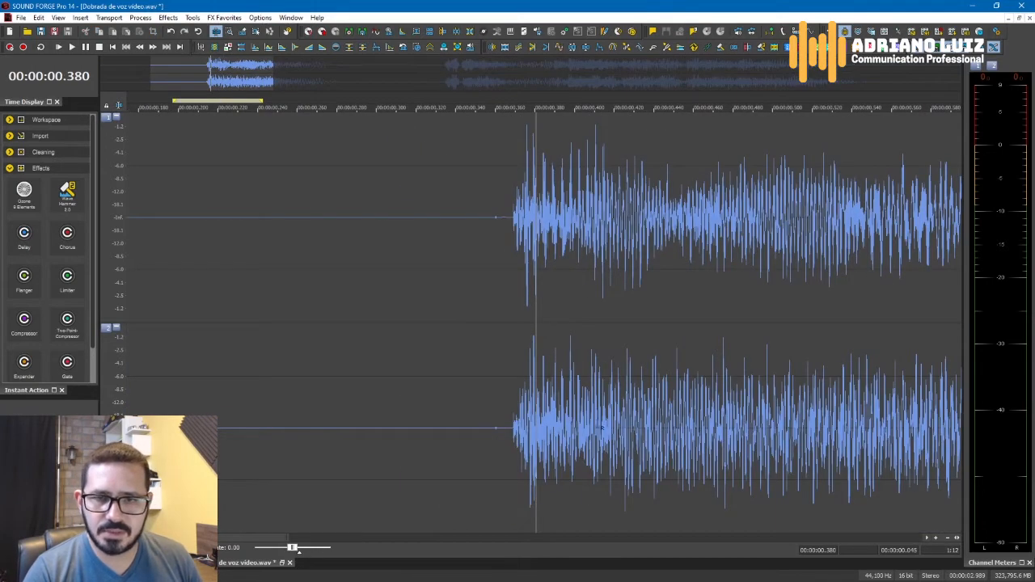
left_click_drag(508, 417, 480, 320)
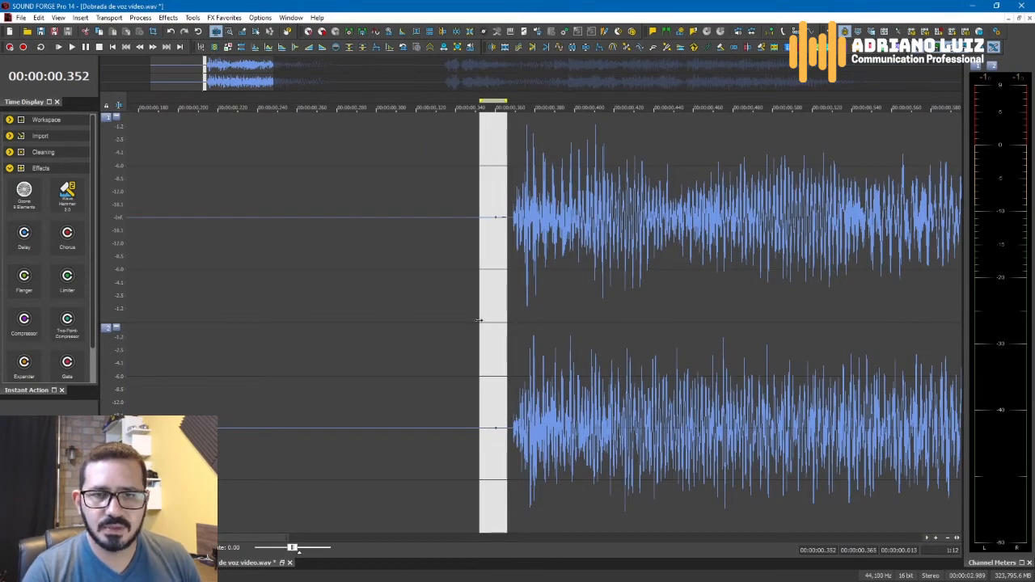
key("Delete")
scroll(462, 332, "down", 5)
left_click(446, 299)
scroll(446, 299, "down", 1)
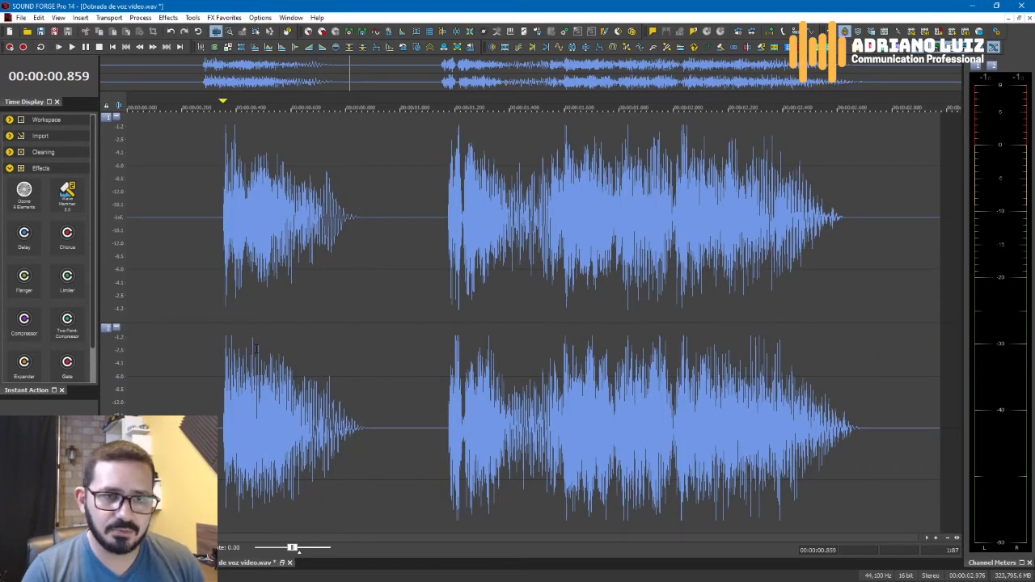
Copy about 0.22 s of silence between the two phrases and paste it there five times to lengthen the pause
left_click_drag(167, 283, 395, 290)
left_click(415, 364)
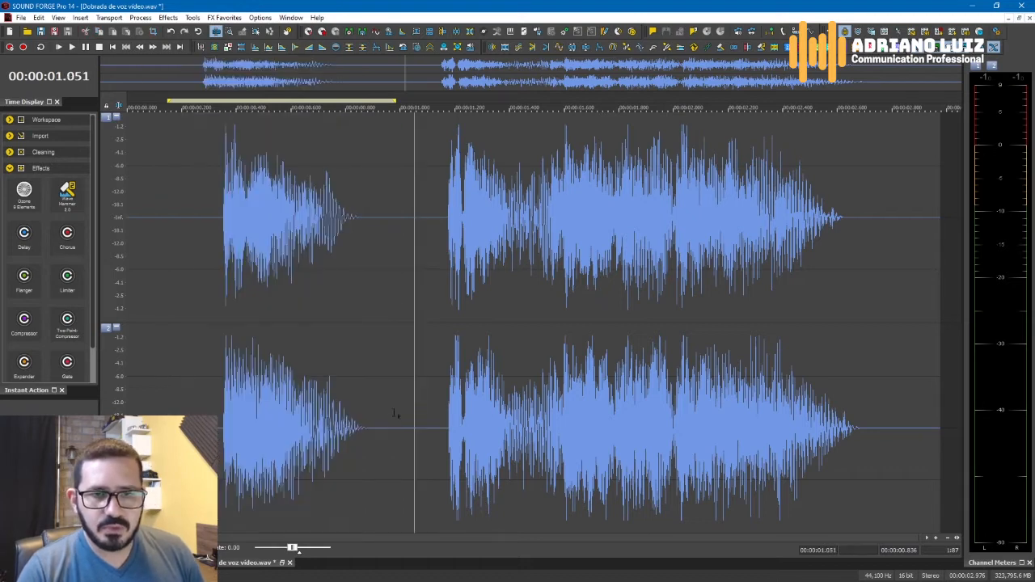
left_click_drag(376, 442, 437, 233)
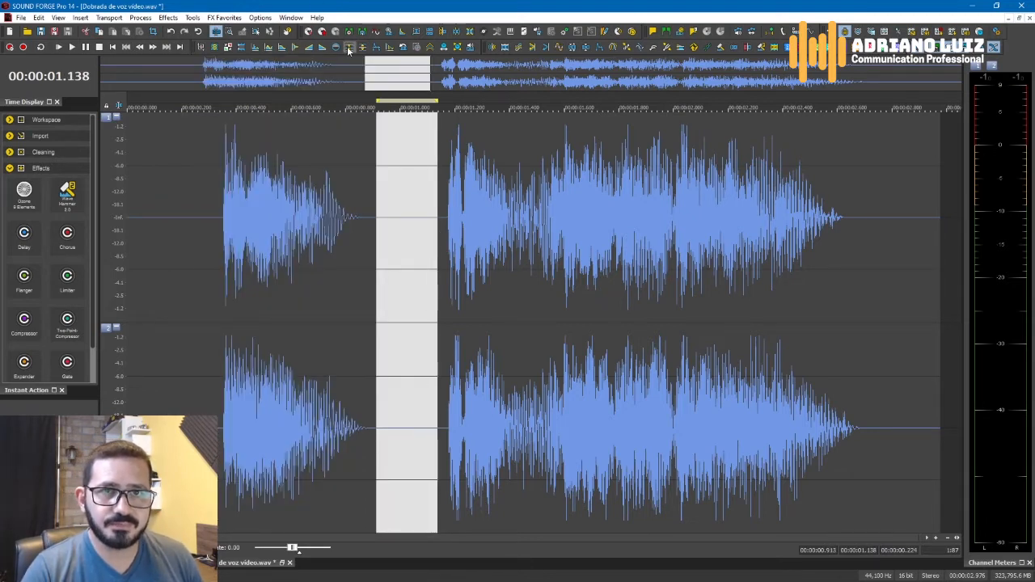
left_click(423, 315)
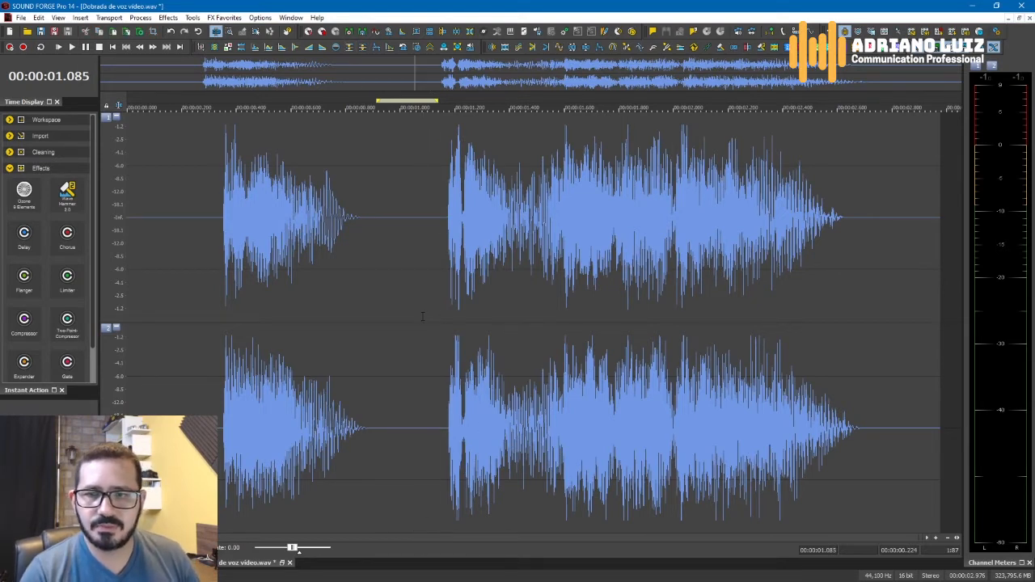
left_click(398, 352)
key("ctrl+v")
key("ctrl+v")
key("ctrl+v")
key("ctrl+v")
key("ctrl+v")
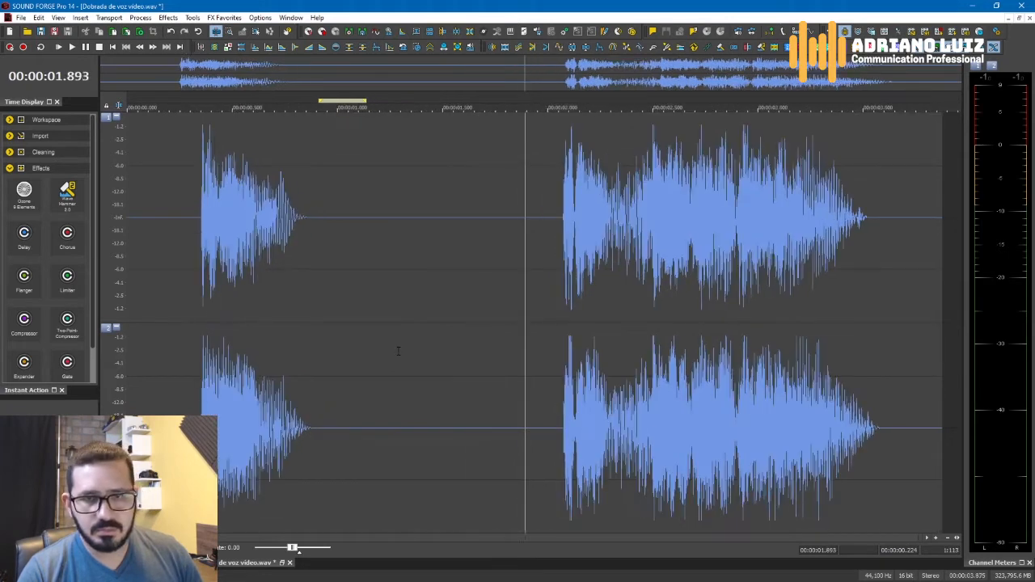
Select about 0.75 s covering the first word and the silence right behind it, preview it, and apply Reverse
left_click(172, 378)
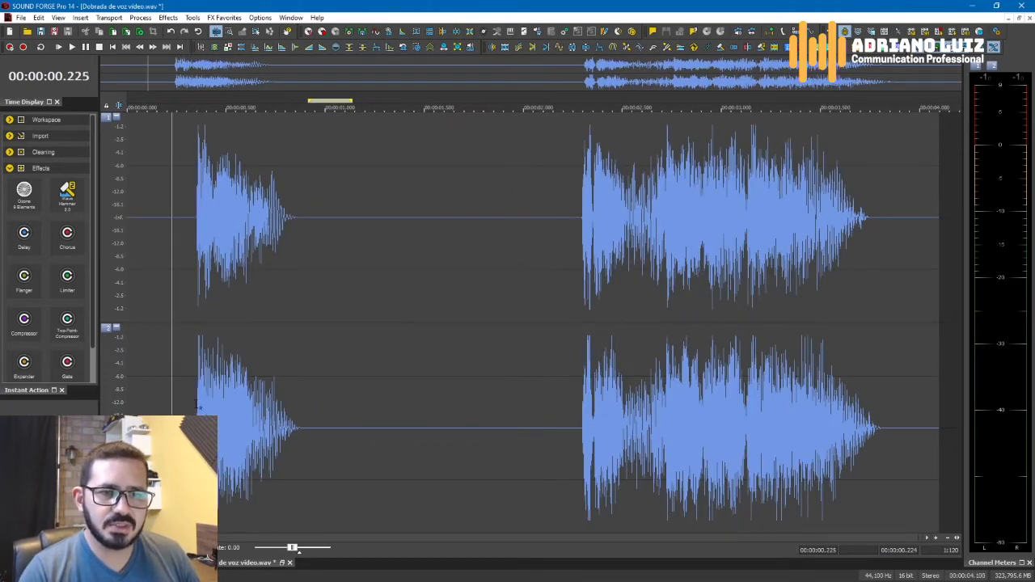
left_click_drag(188, 410, 338, 256)
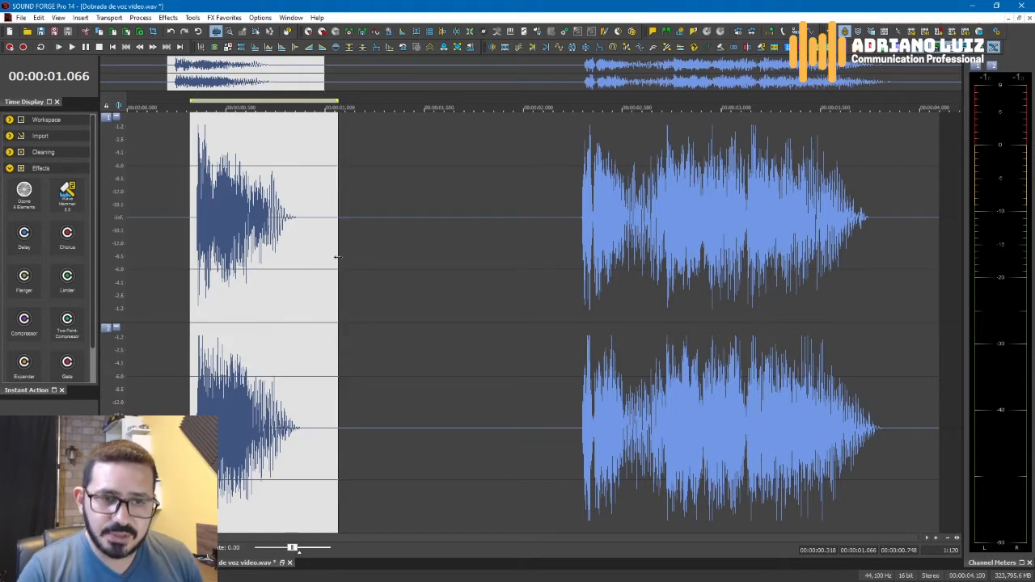
key("space")
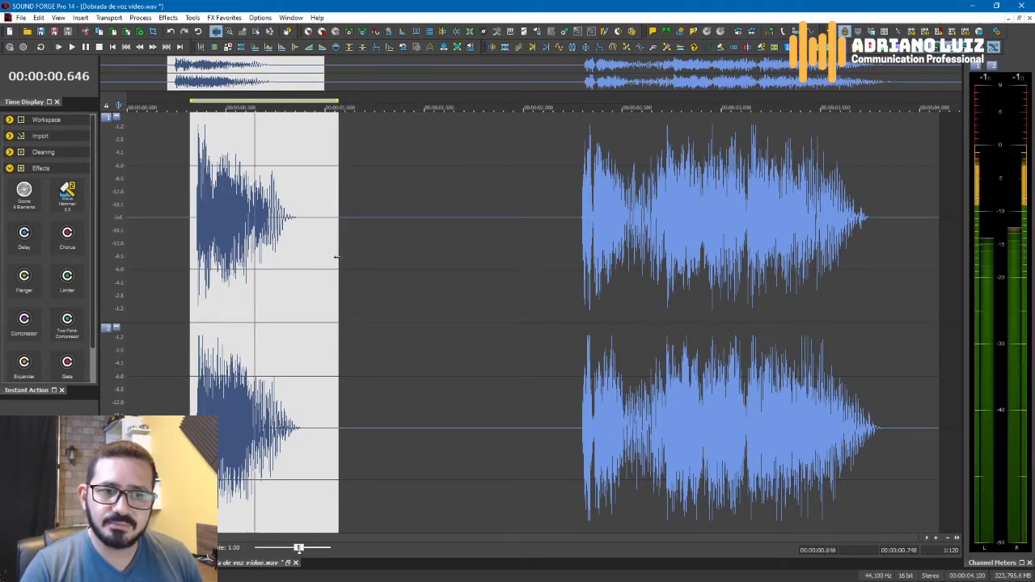
left_click(140, 17)
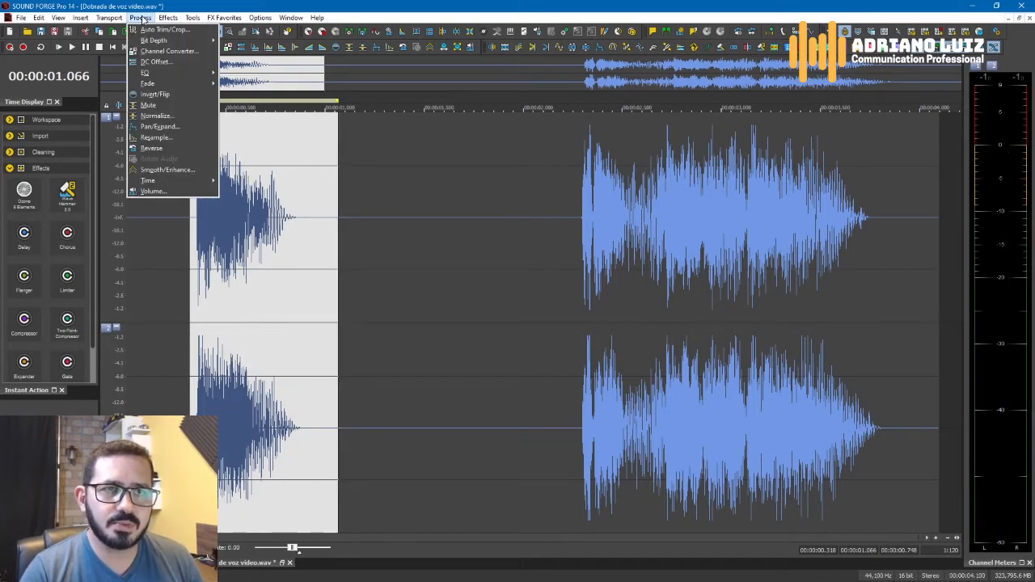
left_click(157, 148)
Play the reversed first word to check how it sounds
key("space")
left_click(250, 310)
key("space")
left_click(351, 356)
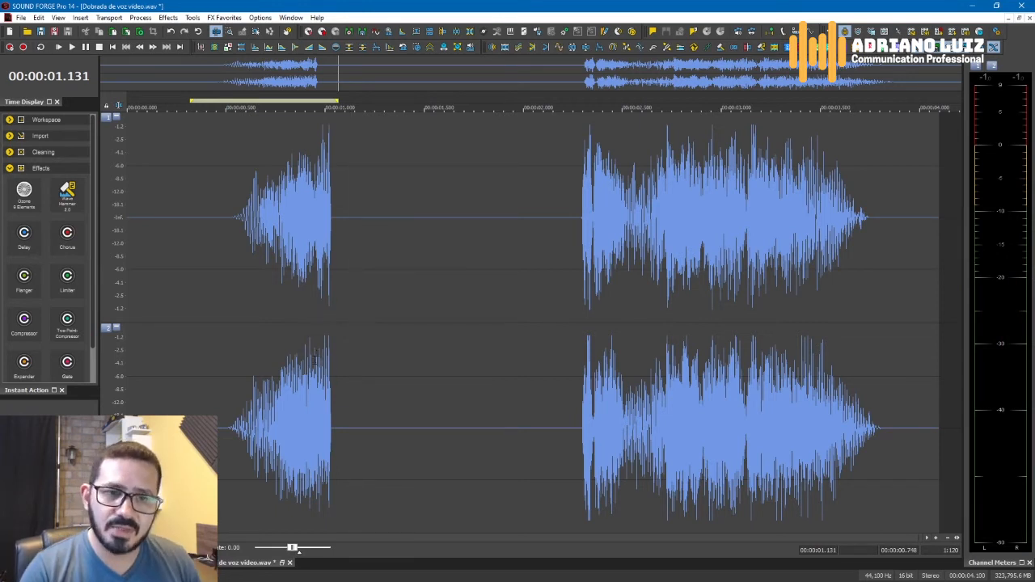
Select about 0.9 s covering the end of the reversed first word and the silence behind it, and open Reverb for it
left_click_drag(301, 394, 527, 269)
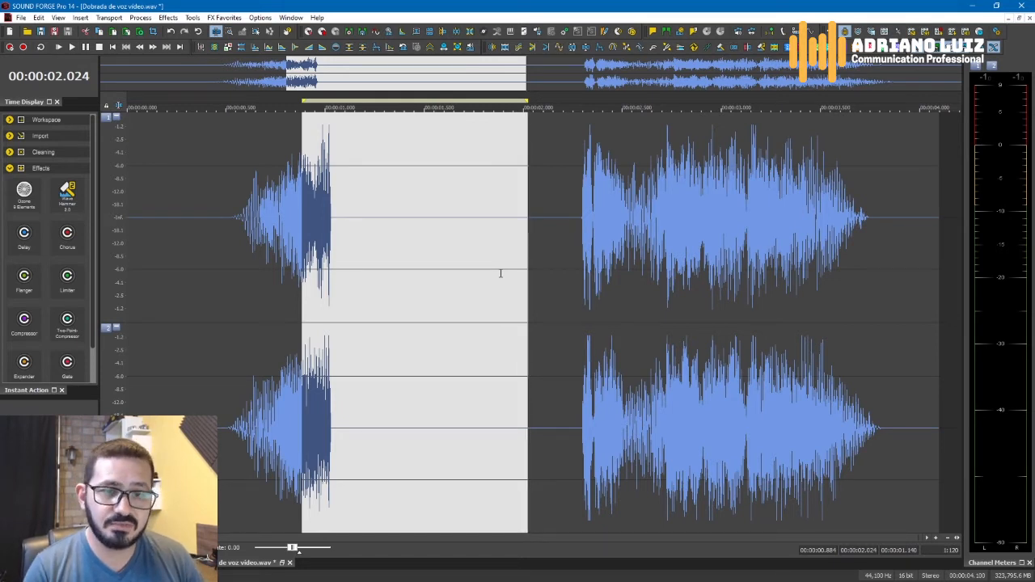
left_click_drag(526, 287, 338, 268)
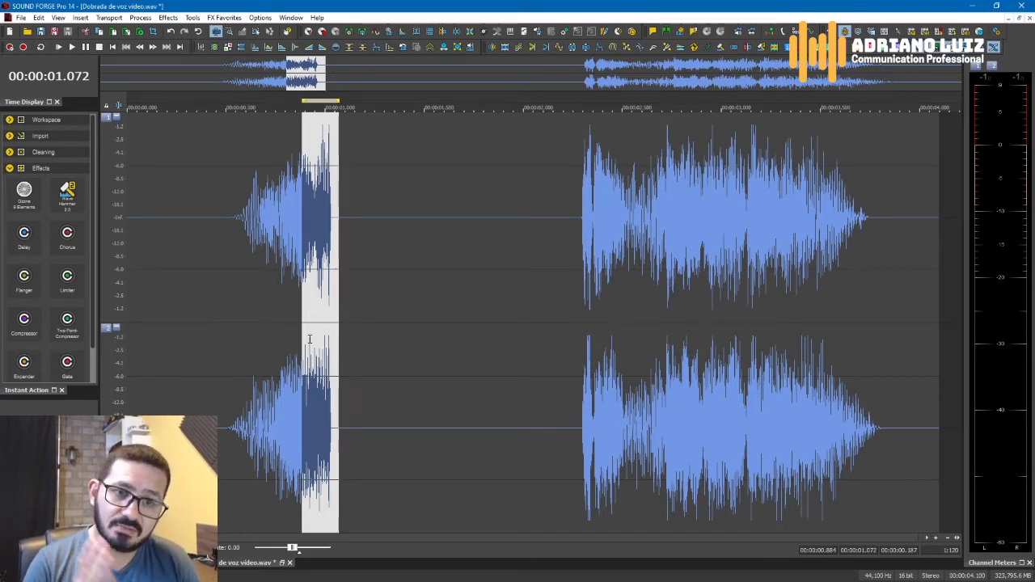
left_click_drag(338, 333, 480, 321)
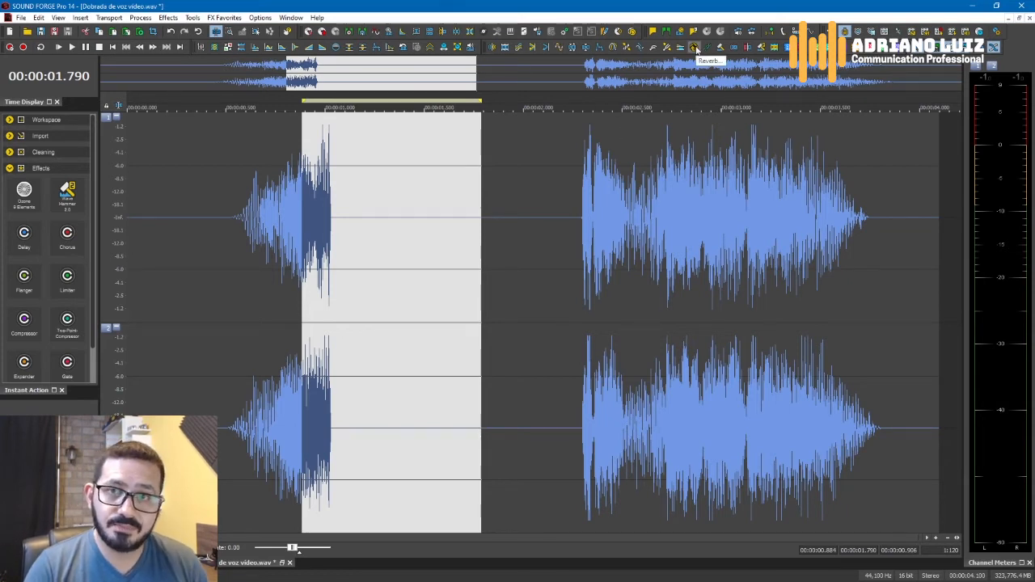
left_click(168, 16)
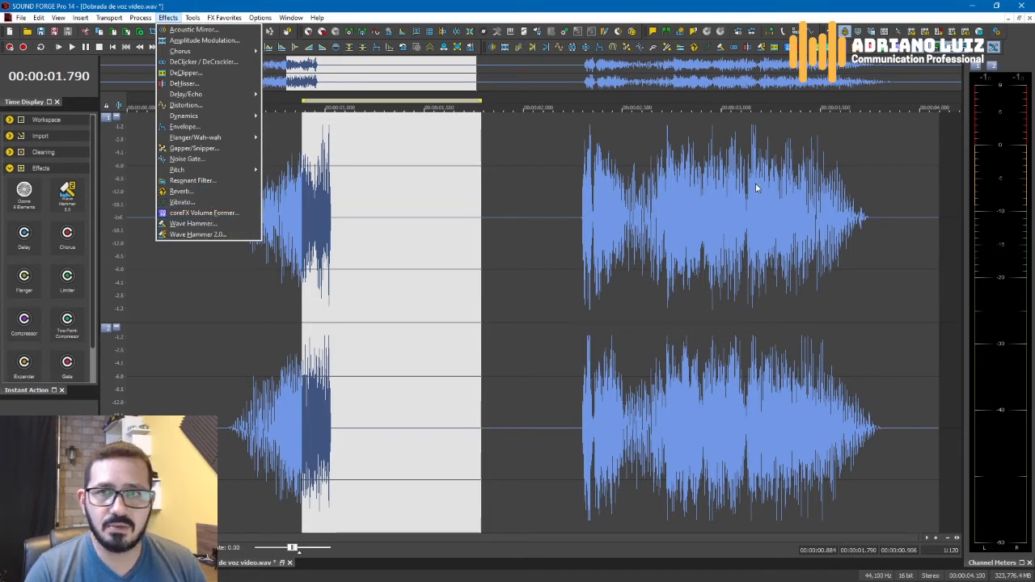
left_click(181, 192)
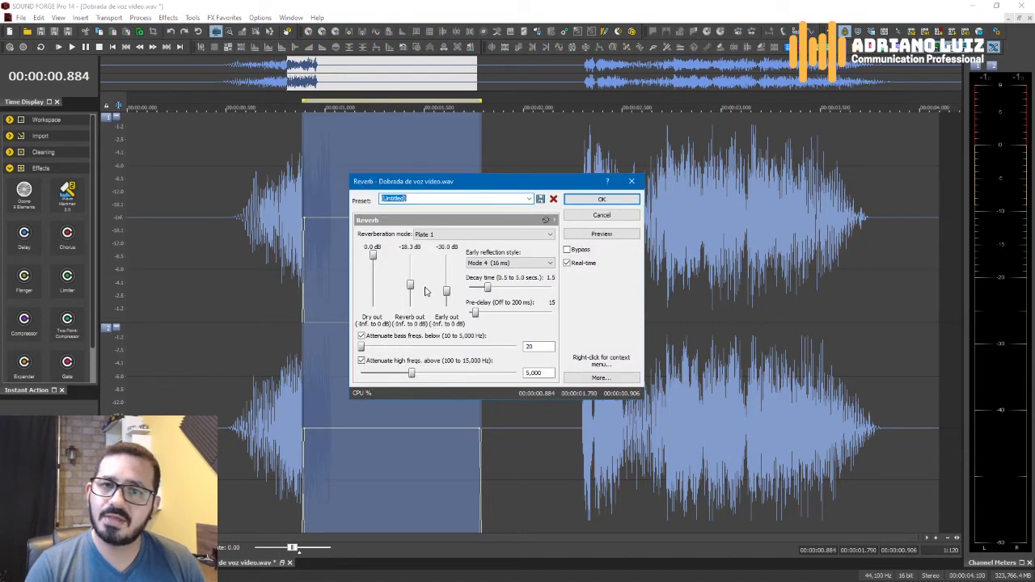
Apply the Plate reverb preset with Reverb out at -16.3 dB and high frequencies attenuated above 5,000 Hz
left_click(529, 199)
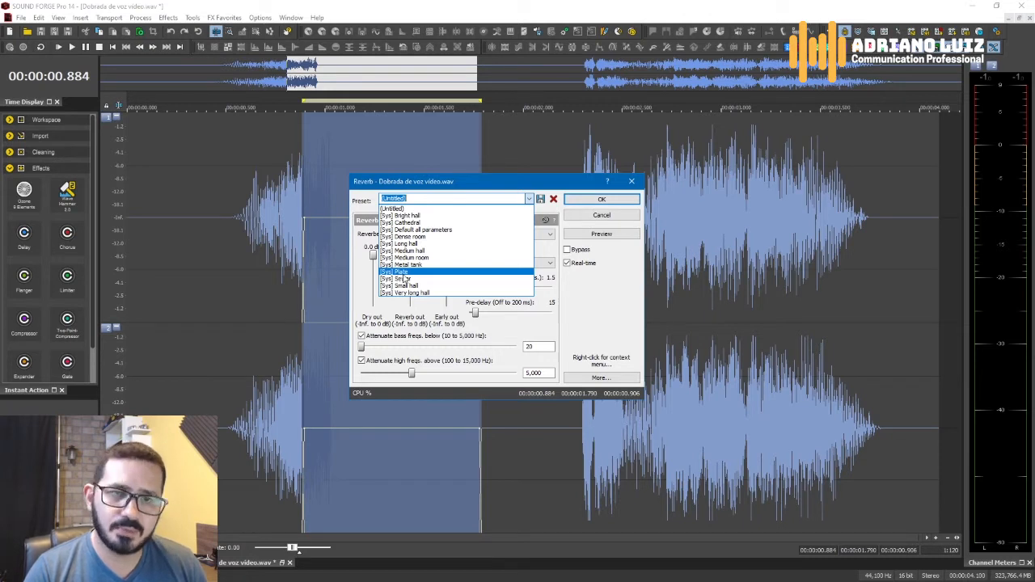
left_click(400, 272)
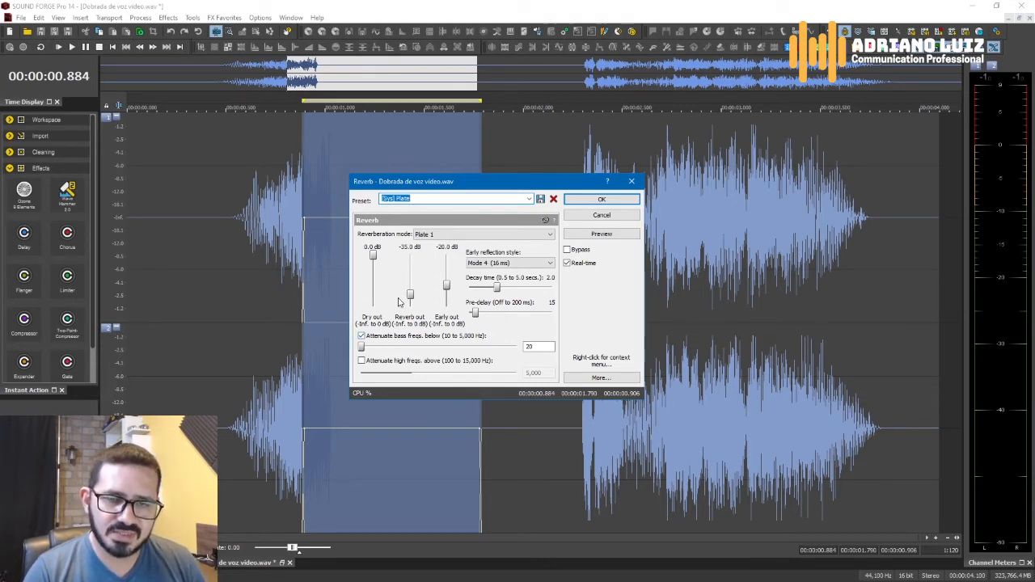
left_click_drag(411, 296, 412, 284)
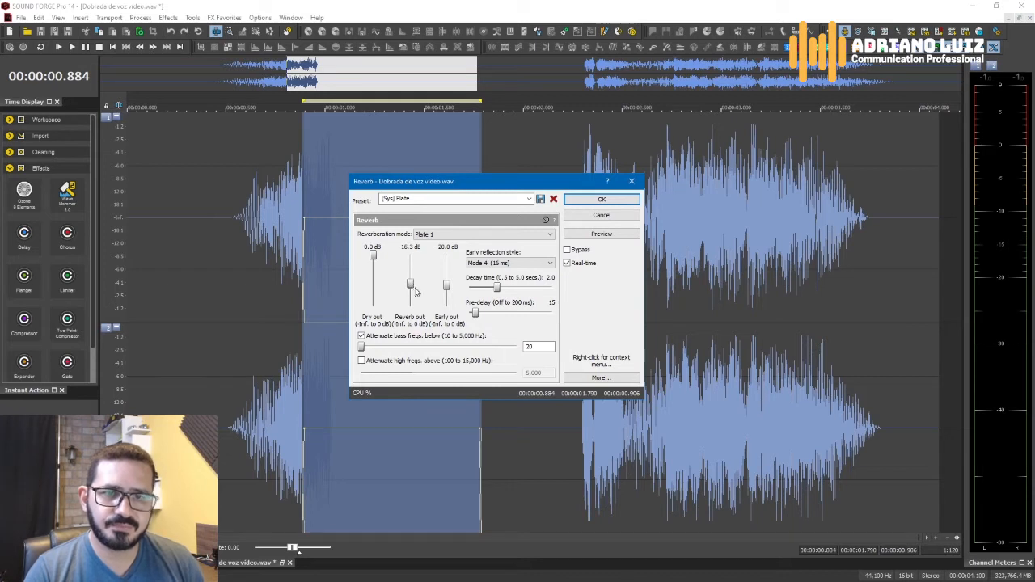
left_click(361, 361)
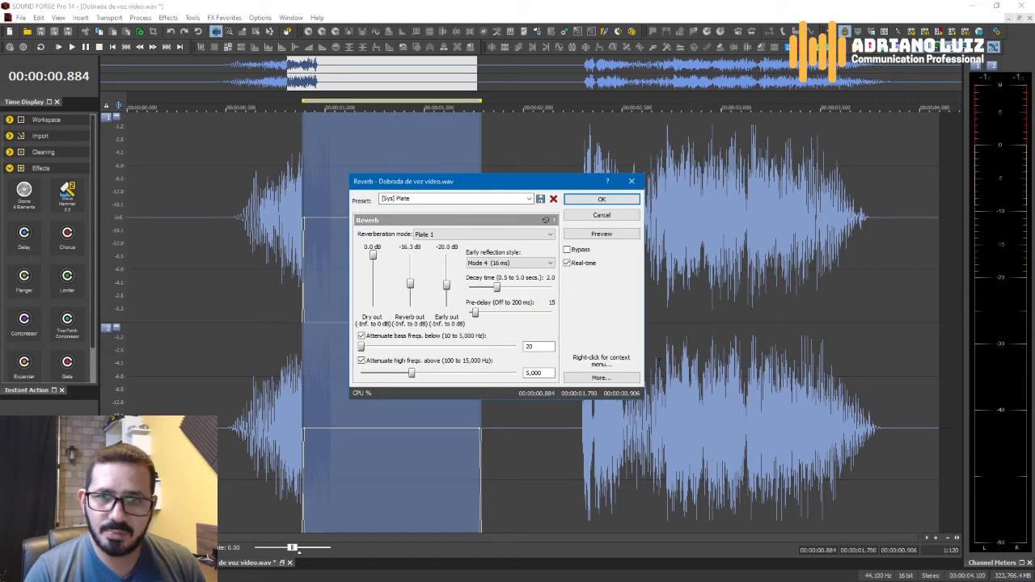
left_click(600, 200)
Inspect the gap between the reverb tail and the second phrase, and play briefly from the second phrase's onset
left_click(539, 346)
left_click(580, 394)
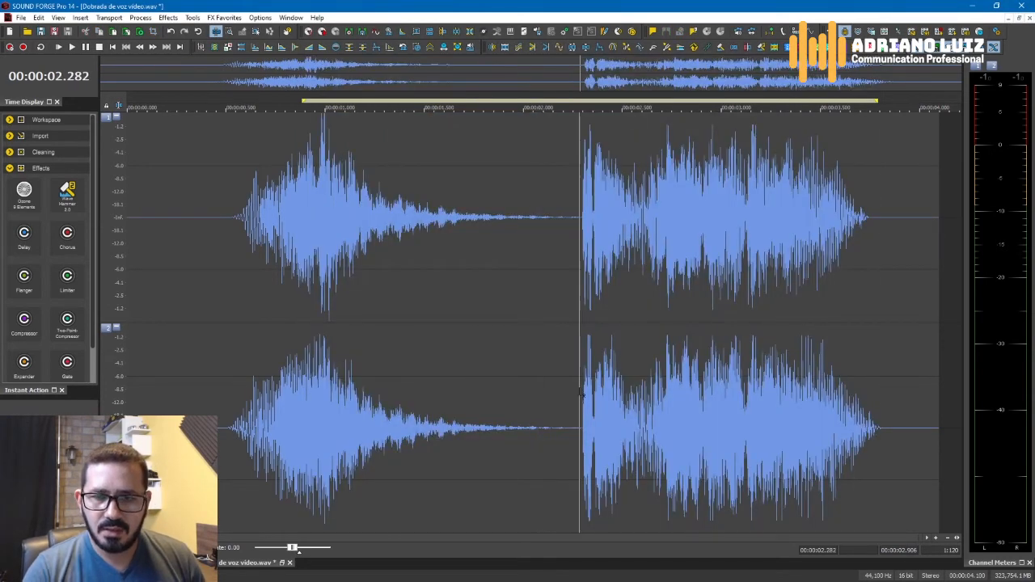
left_click(441, 425)
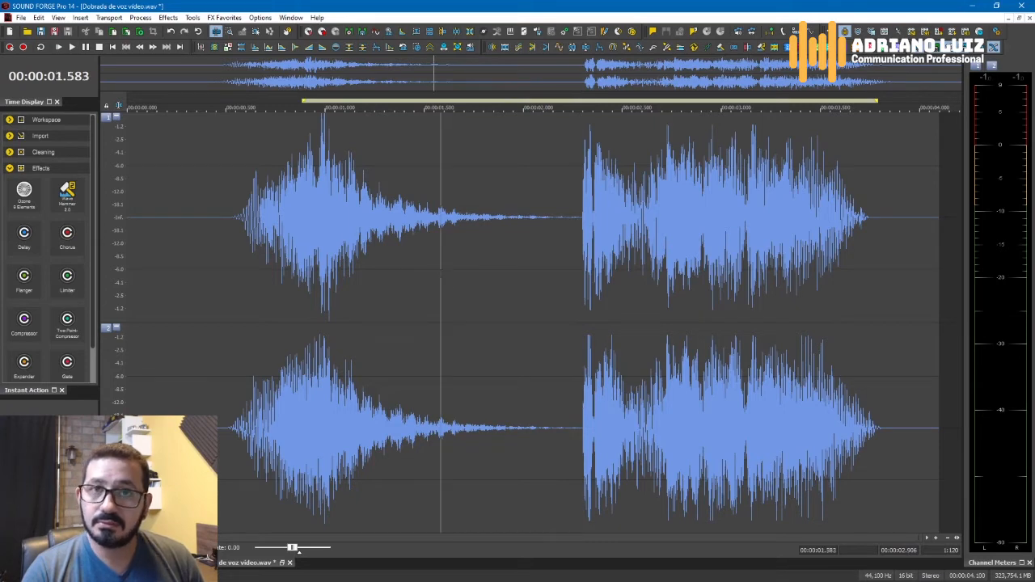
left_click(579, 422)
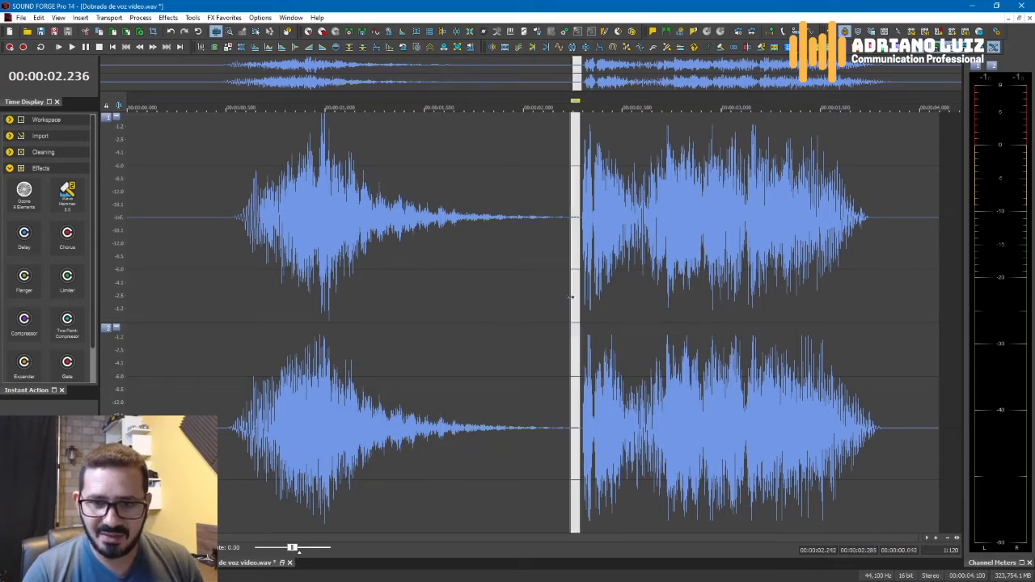
left_click_drag(595, 253, 718, 267)
left_click(633, 323)
left_click(579, 349)
key("space")
key("space")
left_click(484, 404)
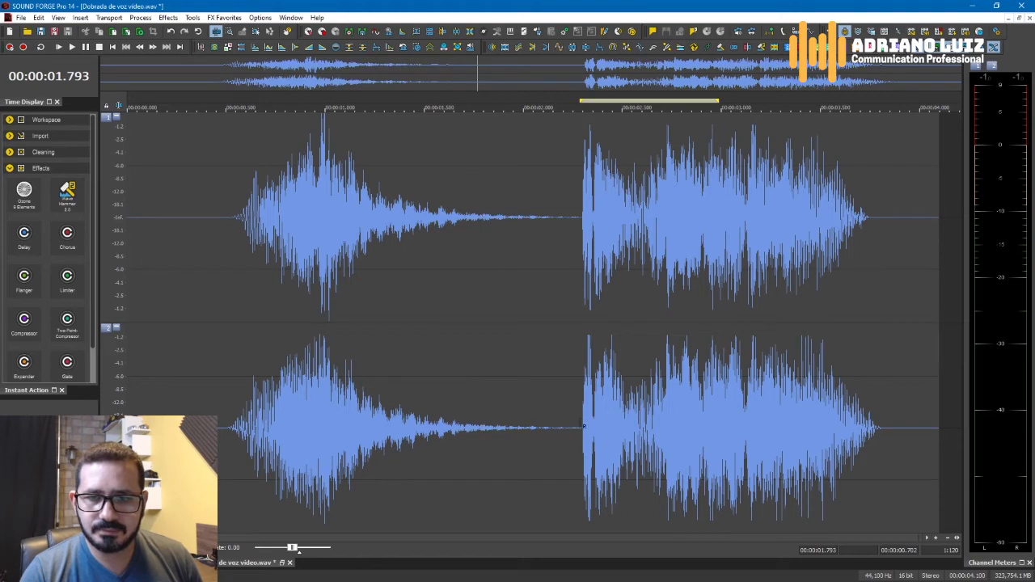
Paste the copied silence four times just before the second phrase to lengthen the pause by about 0.9 s
left_click(580, 423)
key("ctrl+v")
key("ctrl+v")
key("ctrl+v")
key("ctrl+v")
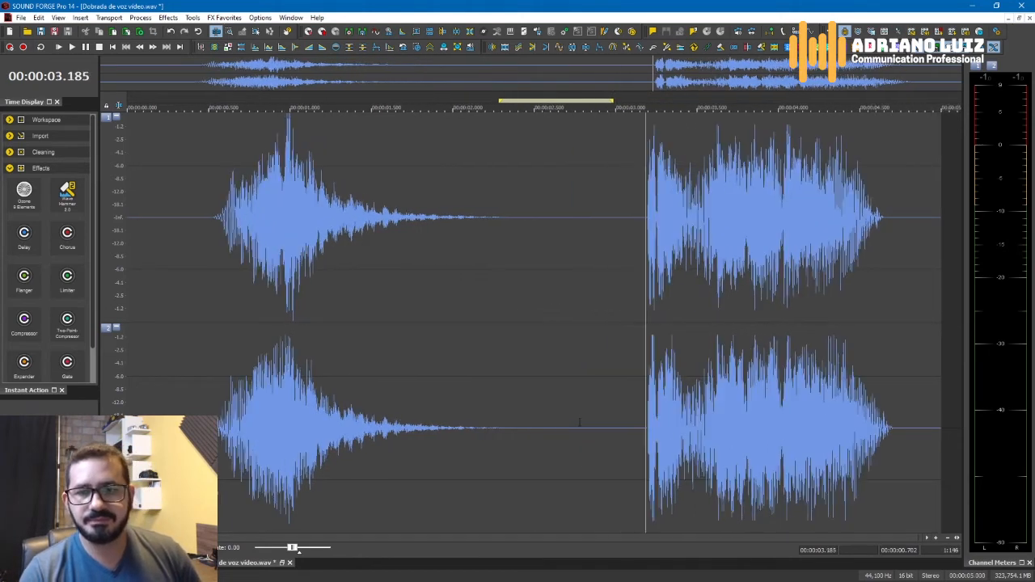
Play the first word with its reverb tail twice, starting just before its onset
left_click(484, 338)
left_click(219, 291)
left_click(195, 279)
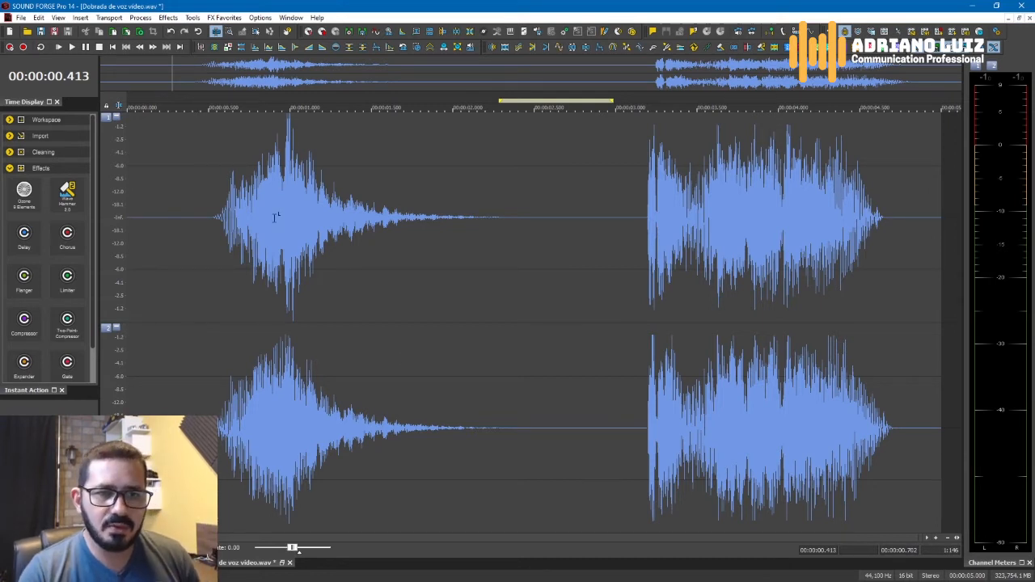
key("space")
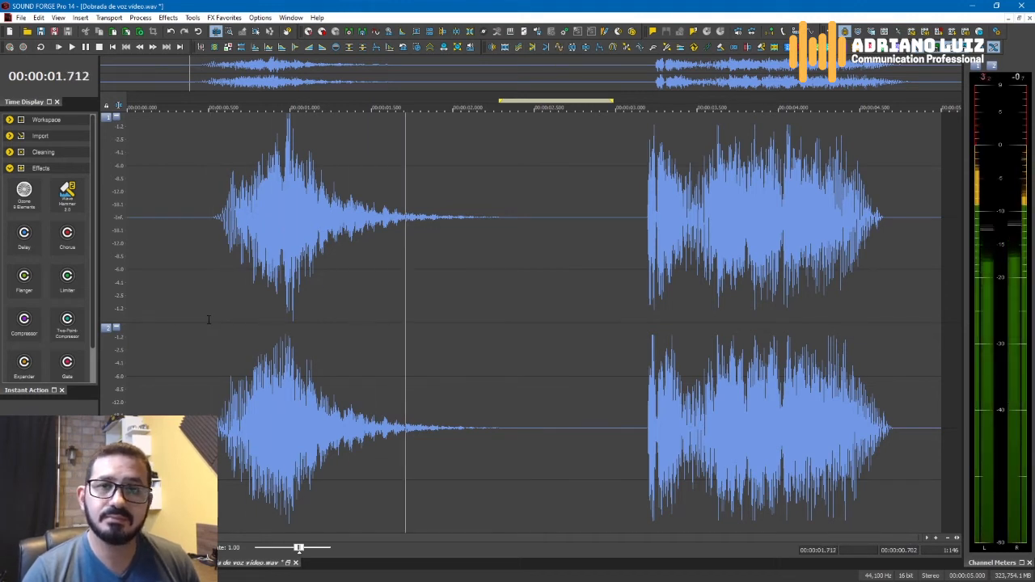
key("space")
key("space")
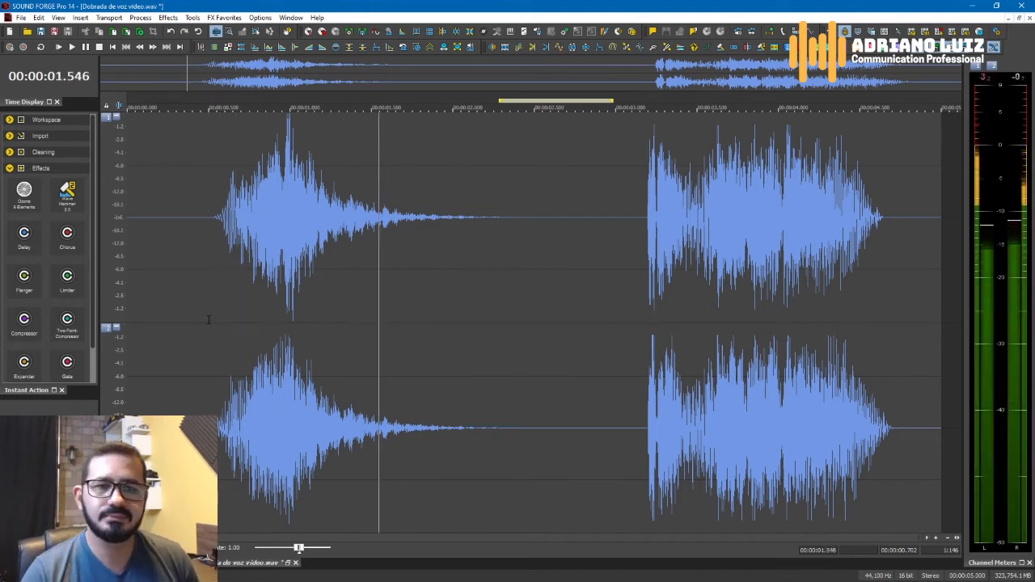
key("space")
left_click(207, 321)
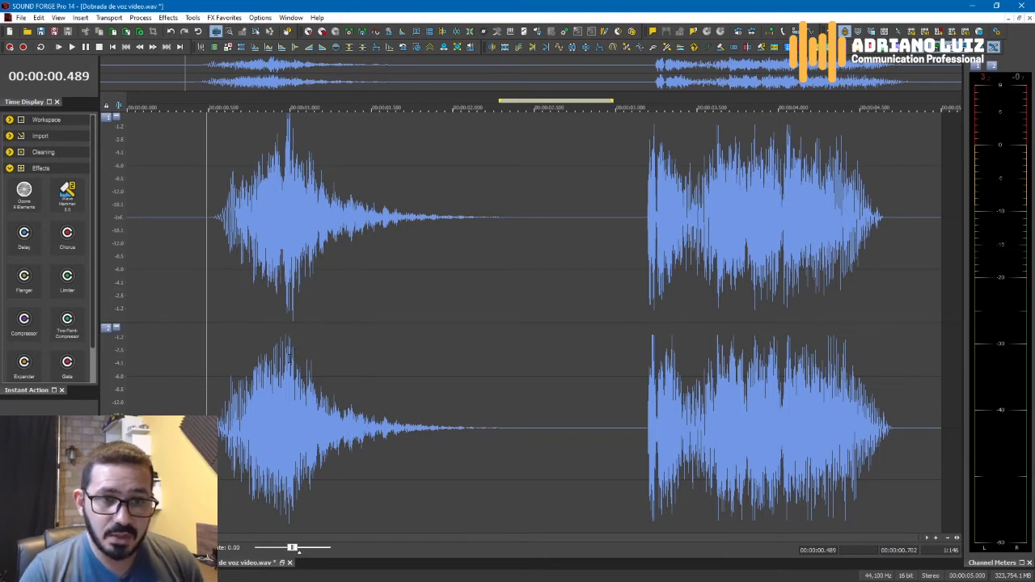
Select about 1.4 s from the first word's peak through its reverb tail and apply Multi-Tap Delay with the "Tapped delay, stereo pan" preset
left_click_drag(281, 243, 508, 244)
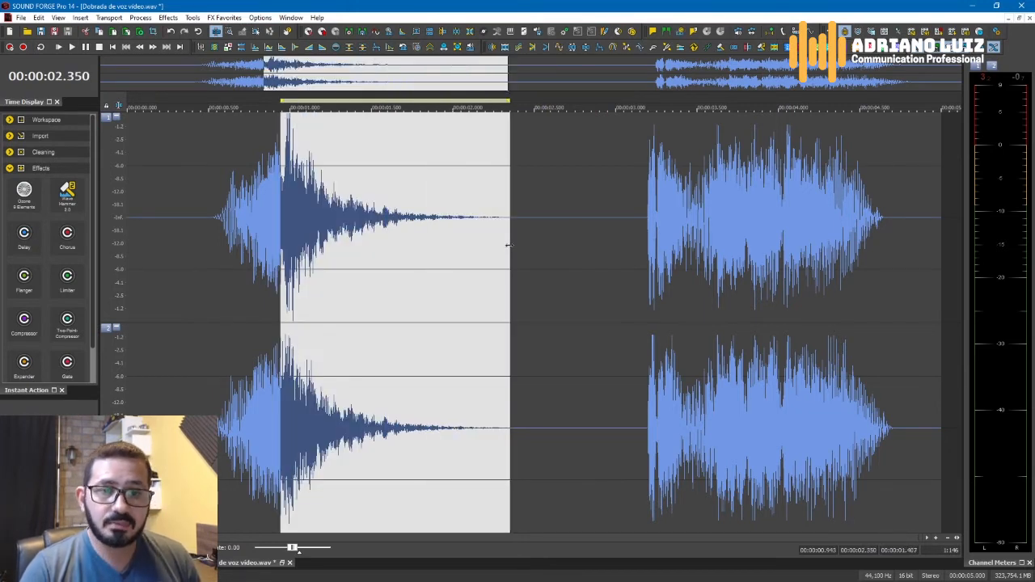
left_click(172, 19)
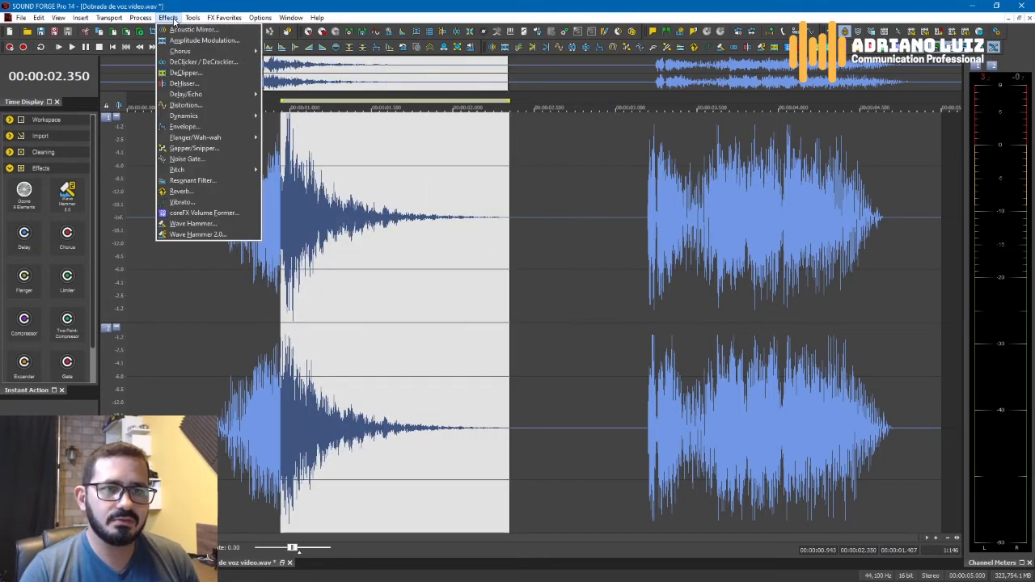
mouse_move(212, 95)
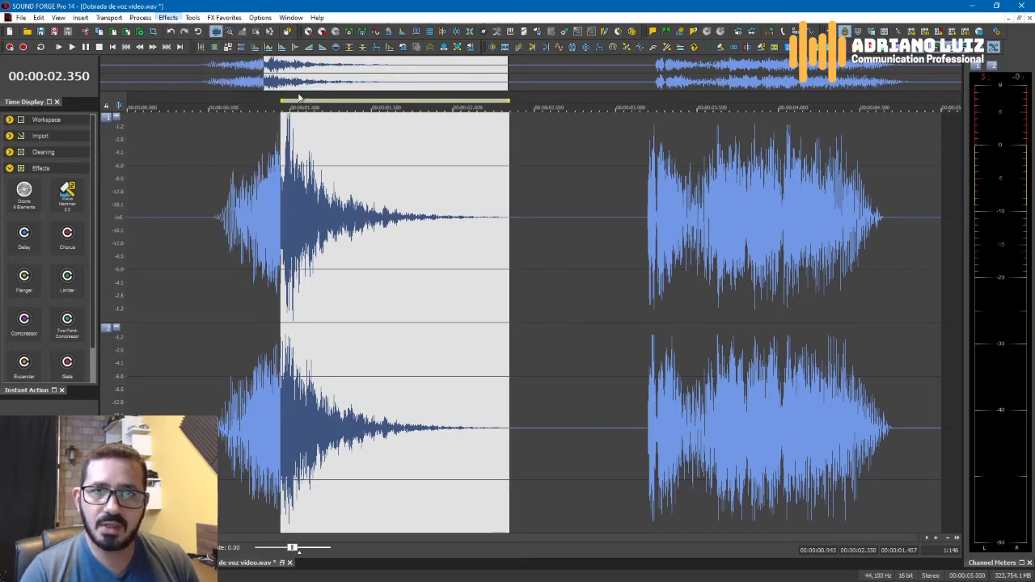
left_click(300, 95)
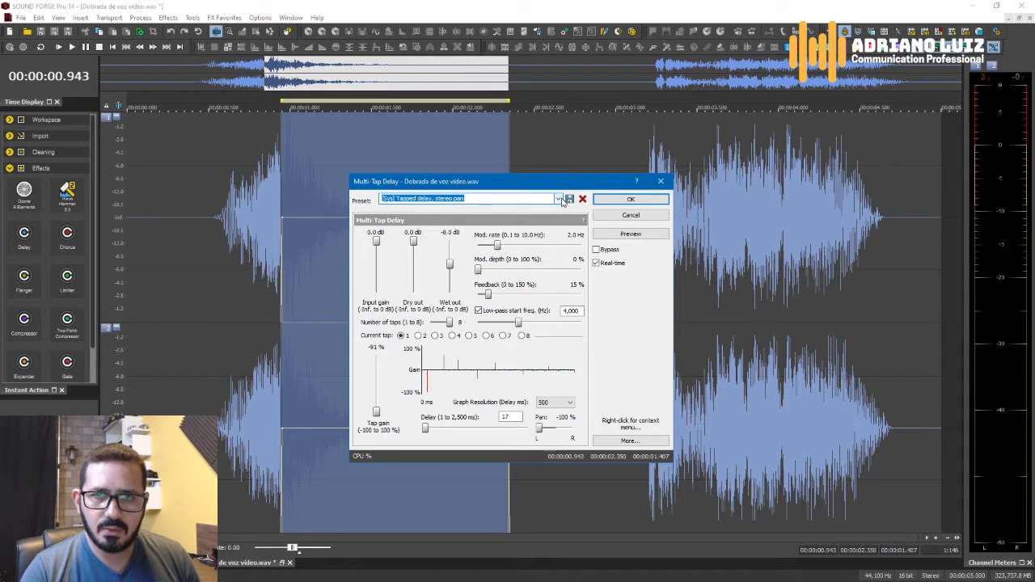
left_click(559, 199)
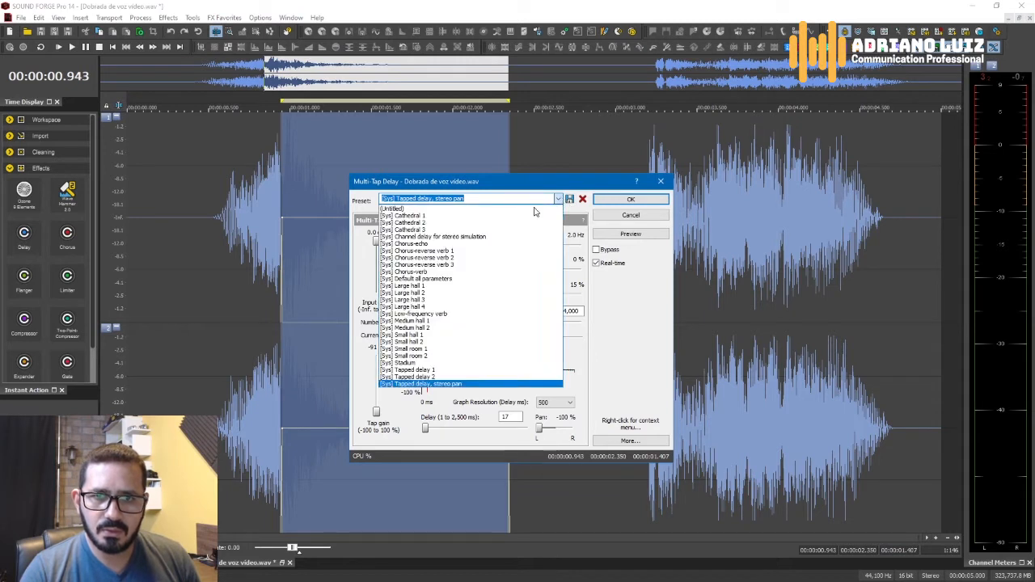
left_click(457, 387)
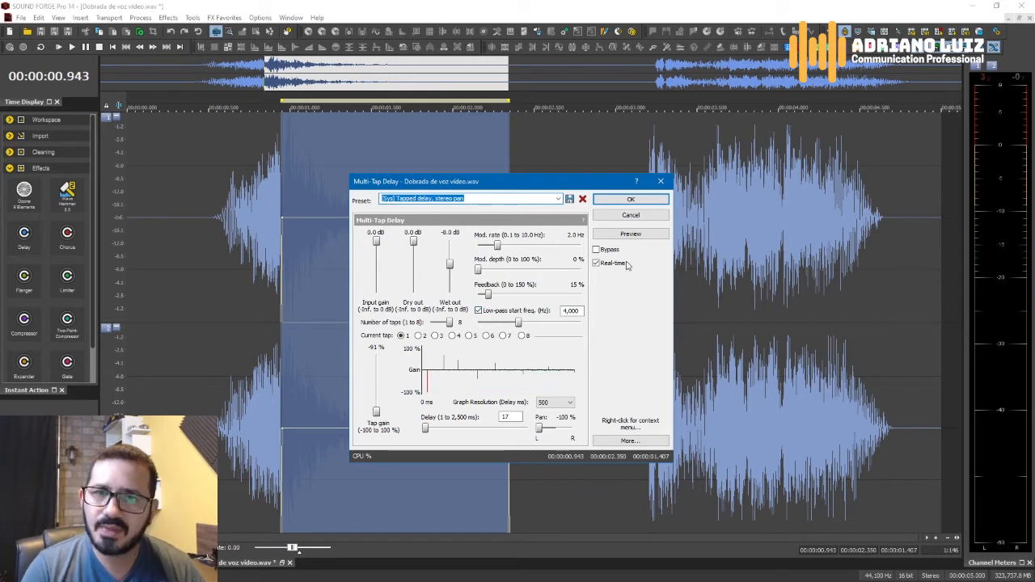
left_click(631, 201)
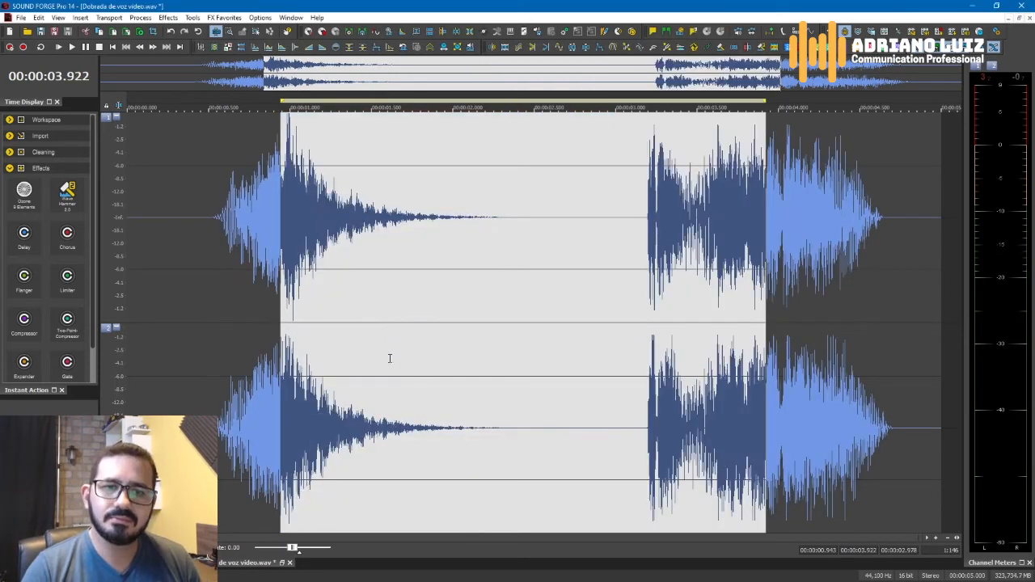
Select about 2.24 s covering the whole first word with its effect tail and apply Reverse
left_click(389, 358)
left_click(485, 404)
left_click_drag(182, 383, 545, 246)
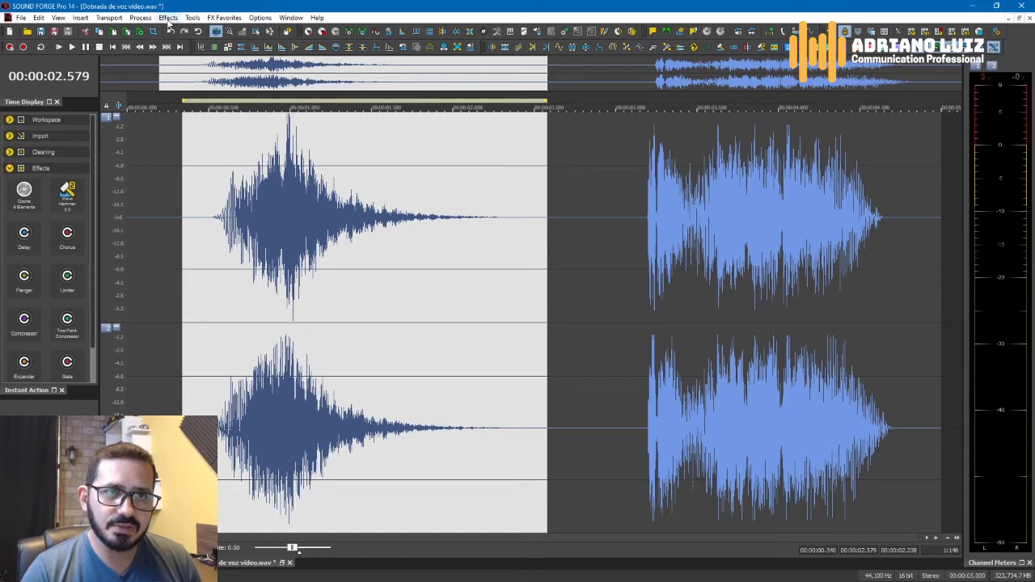
left_click(140, 17)
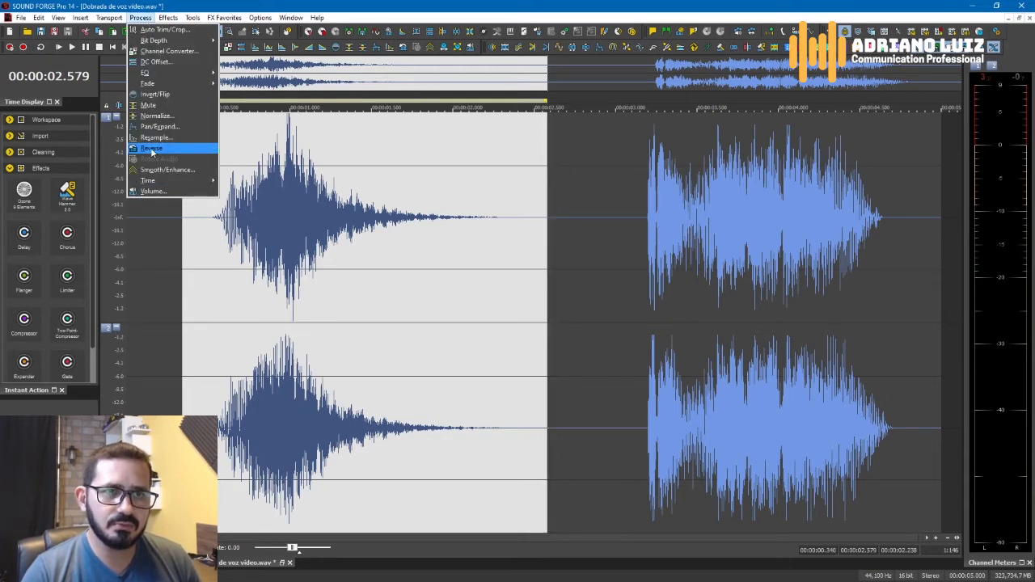
left_click(152, 148)
Play the newly reversed first word twice from the start of its build-up to check the effect
left_click(361, 313)
left_click(192, 308)
key("space")
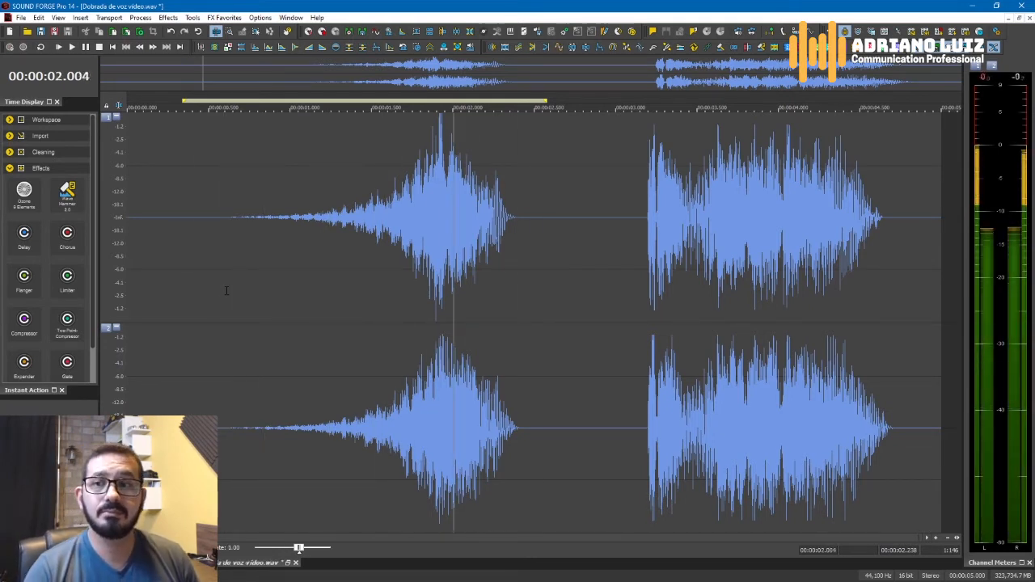
key("space")
left_click(213, 249)
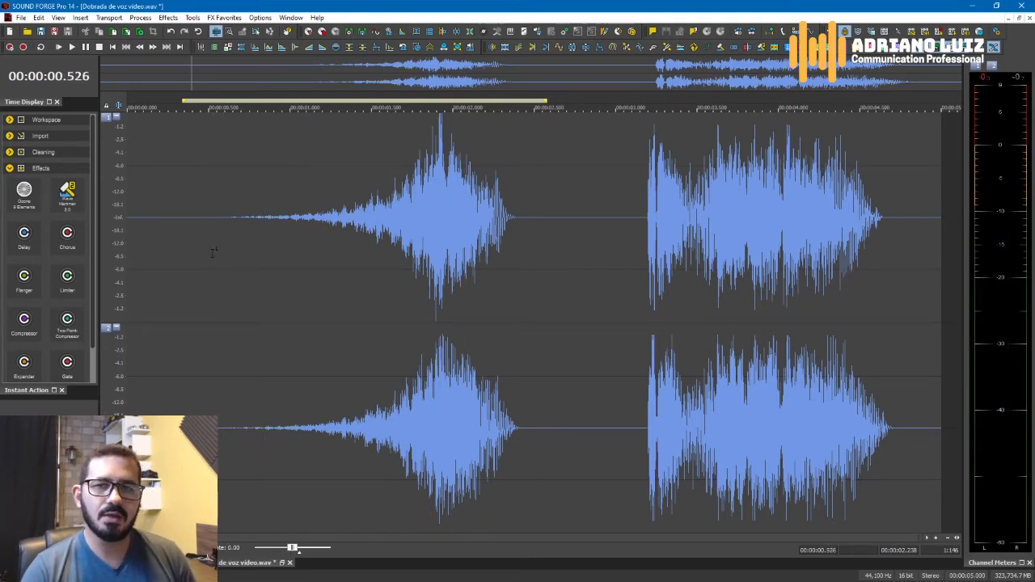
key("space")
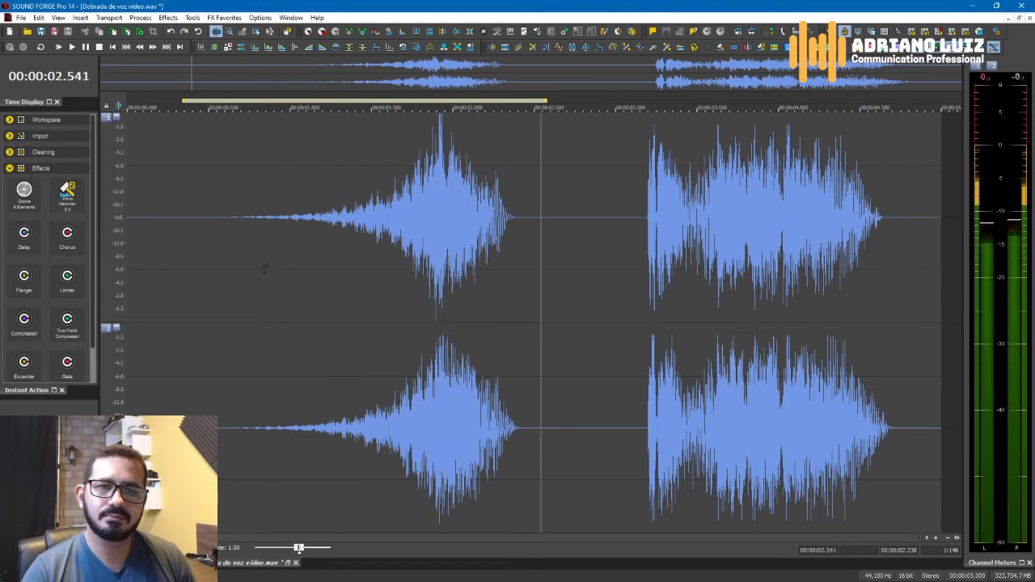
key("space")
left_click(292, 262)
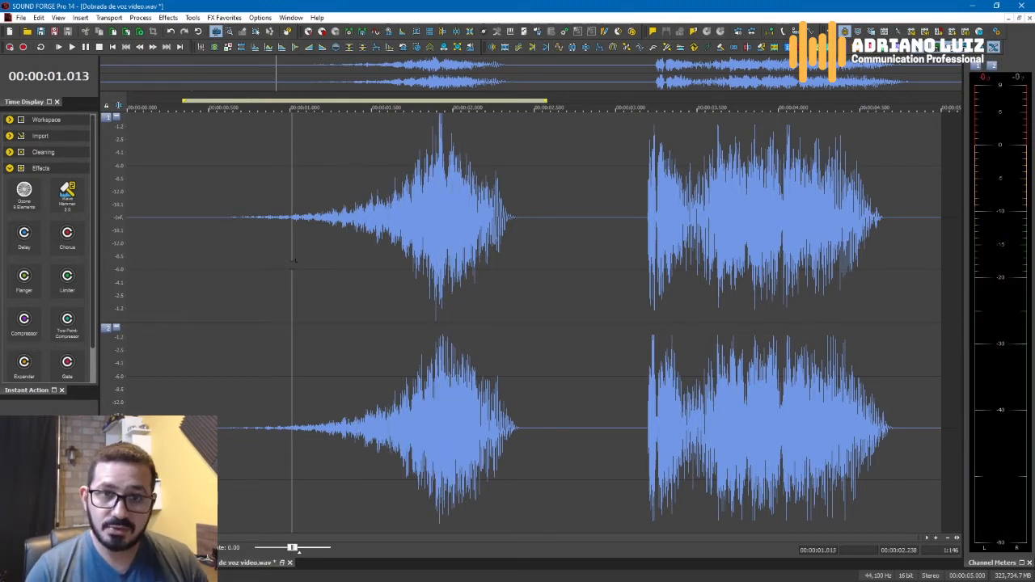
Replay the first word from partway through its build-up, pause in the silence behind it, and continue playback into the second phrase
left_click(492, 288)
scroll(513, 290, "up", 1)
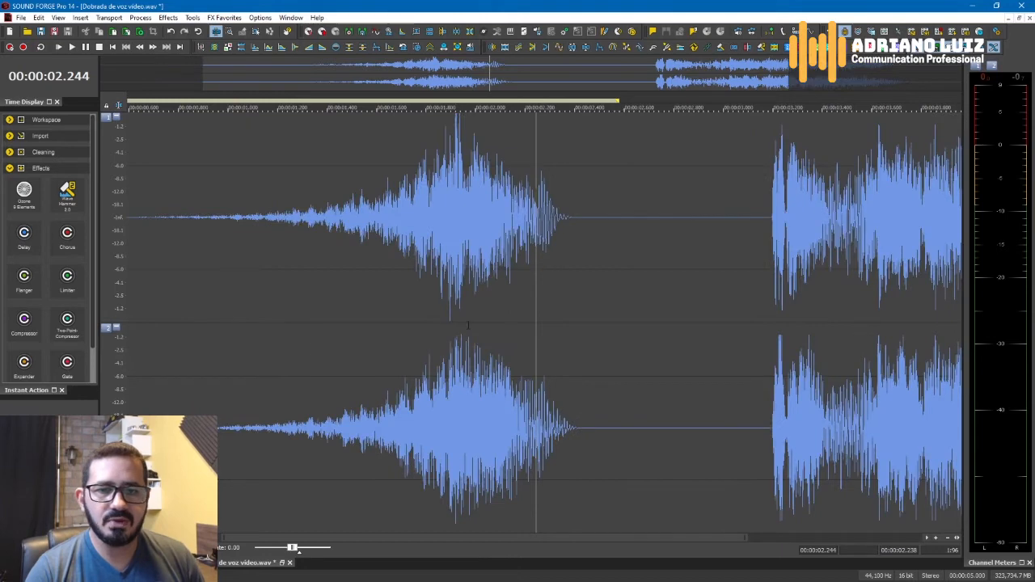
left_click(235, 287)
key("space")
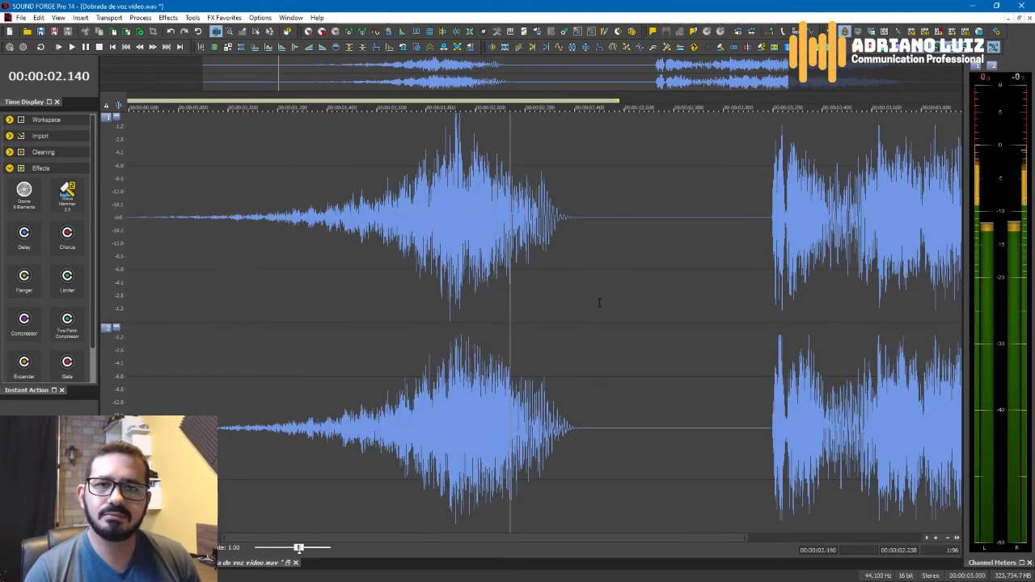
key("Return")
scroll(647, 312, "down", 1)
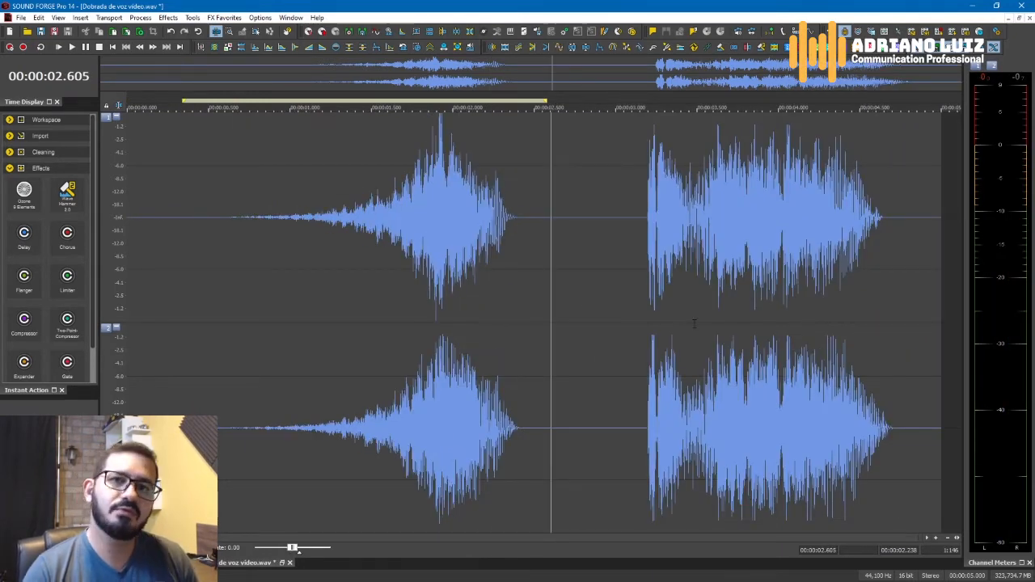
key("space")
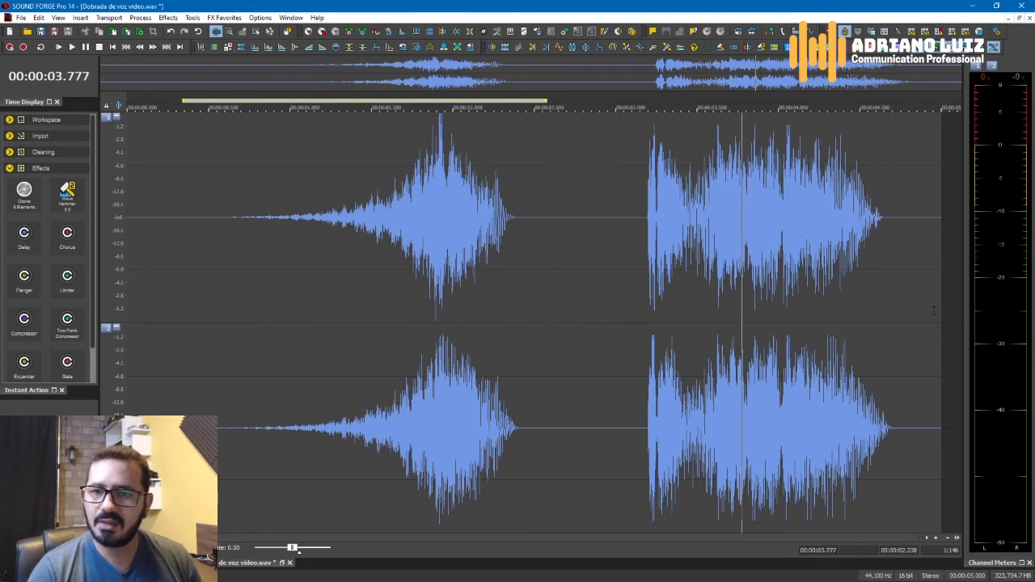
Play the second phrase twice from the silence just before it to hear it without the effect
left_click(621, 294)
key("space")
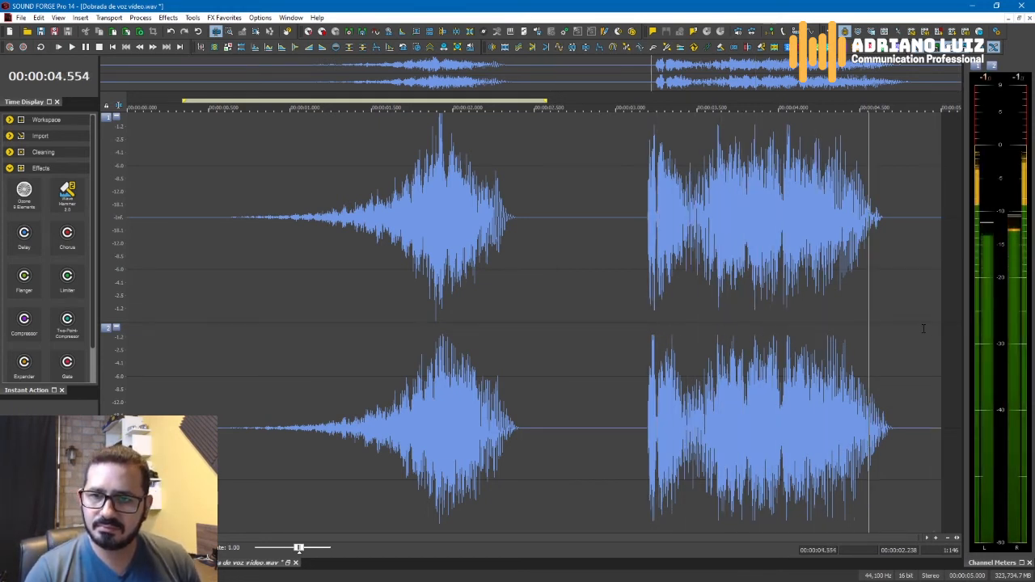
scroll(938, 373, "up", 2)
scroll(937, 374, "down", 1)
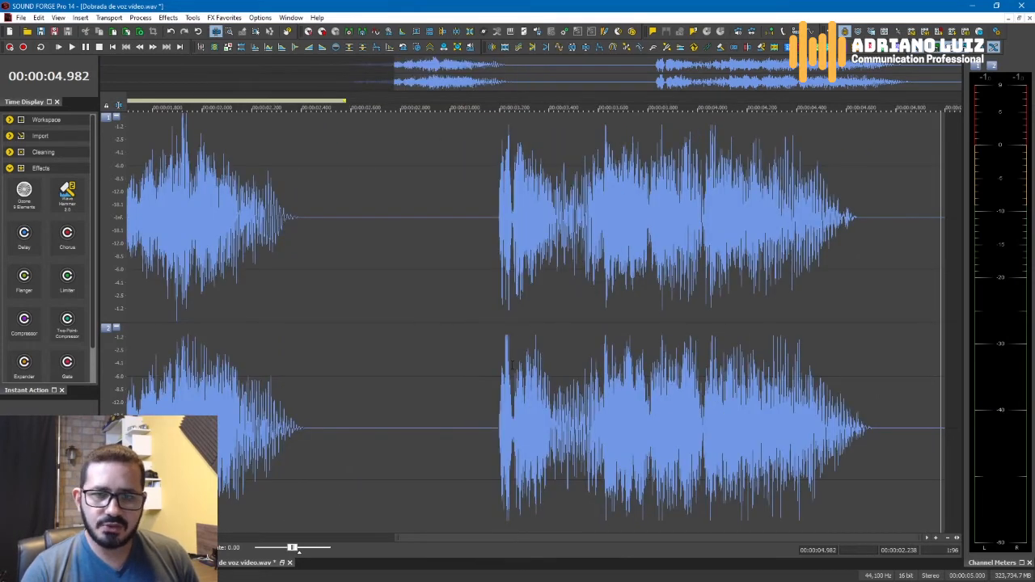
left_click(476, 283)
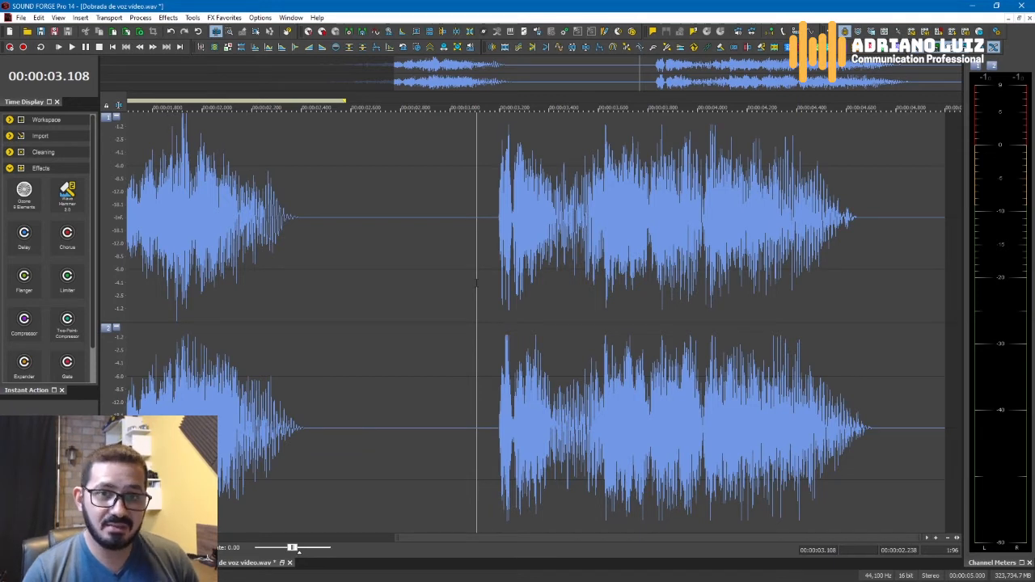
key("space")
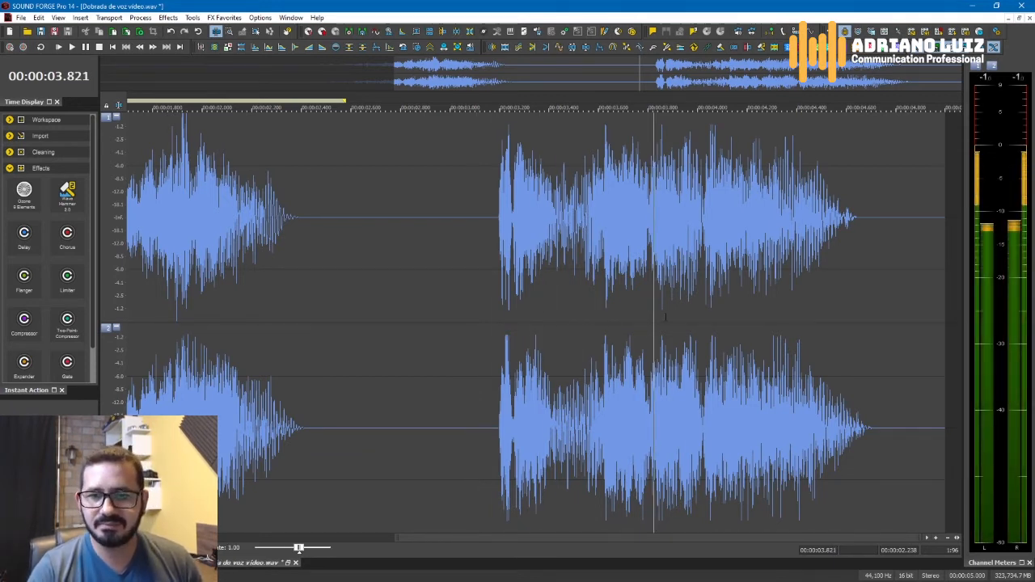
key("space")
Append about 0.9 s of silence at the end of the file, behind the second phrase
left_click(896, 311)
left_click(922, 331)
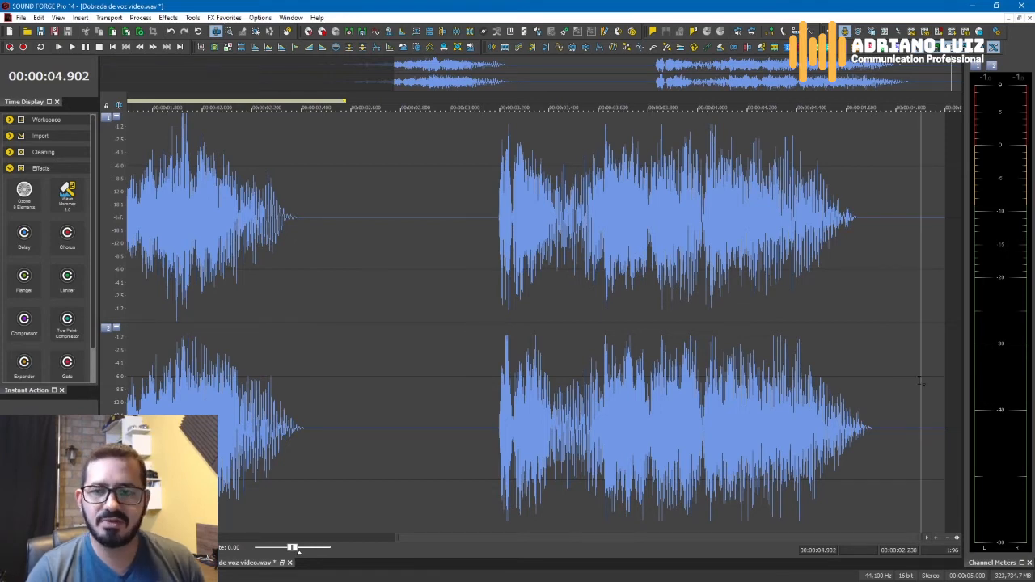
left_click(946, 368)
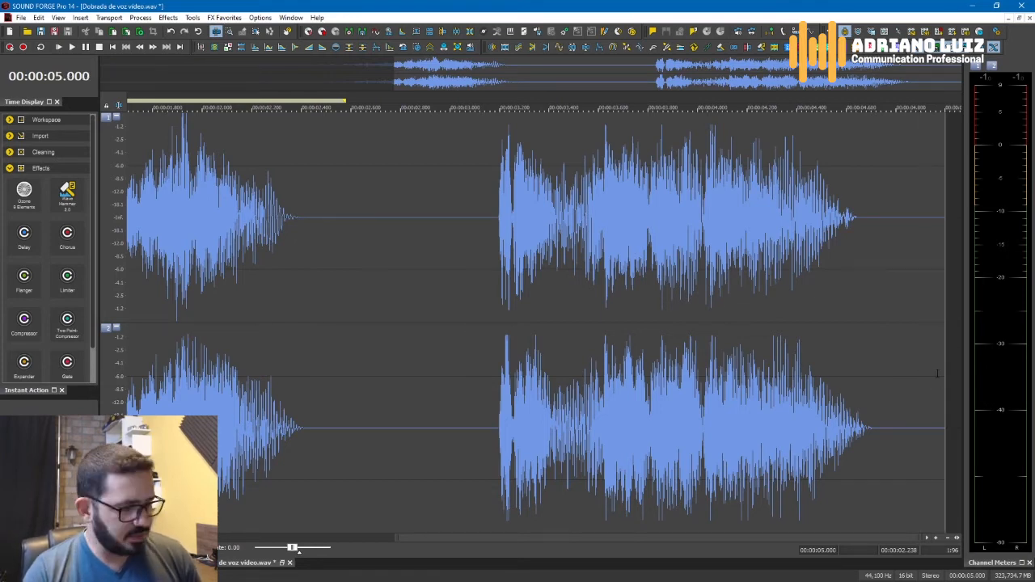
key("End")
left_click(687, 405)
left_click(741, 408)
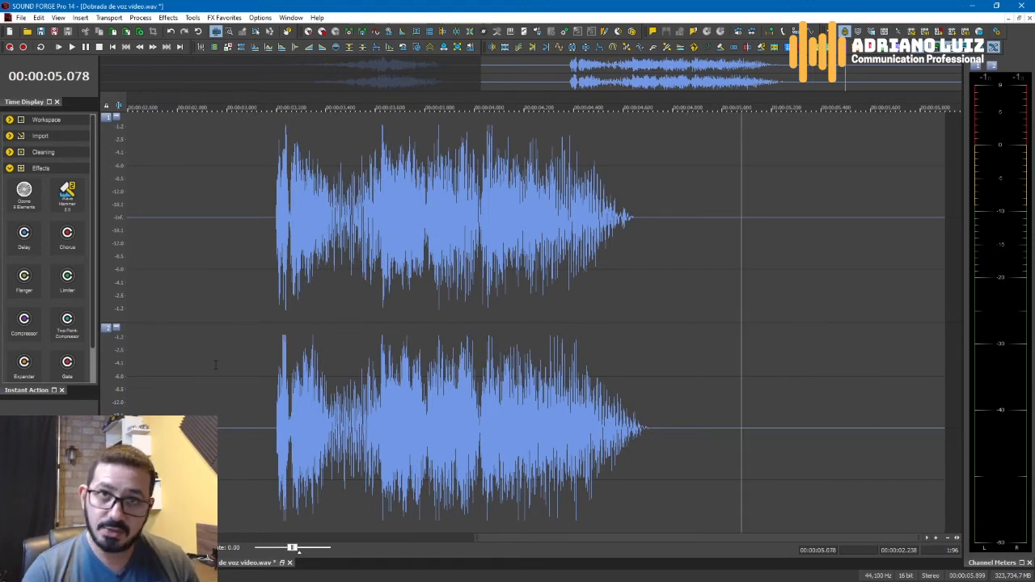
left_click_drag(158, 331, 240, 309)
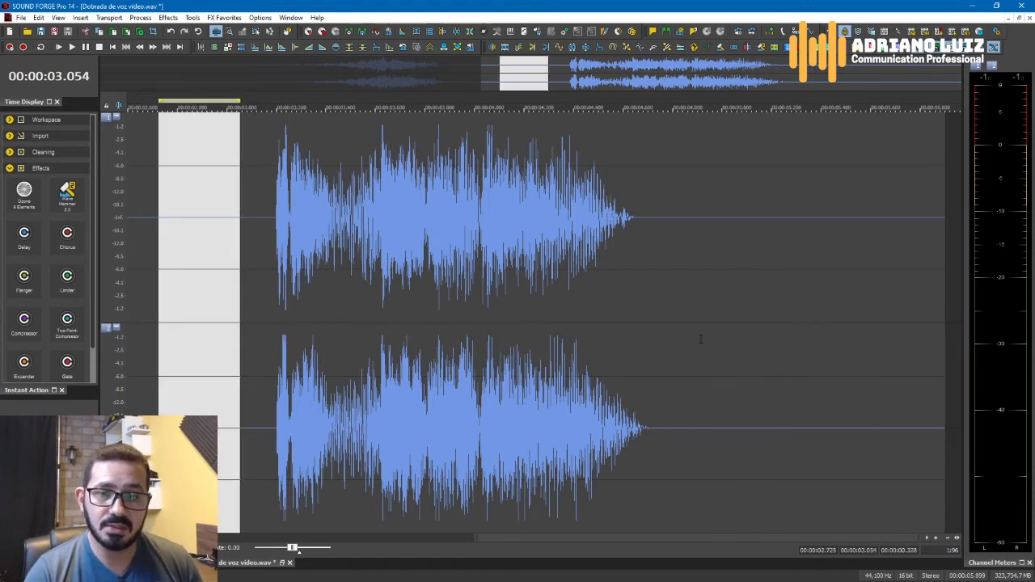
left_click(701, 338)
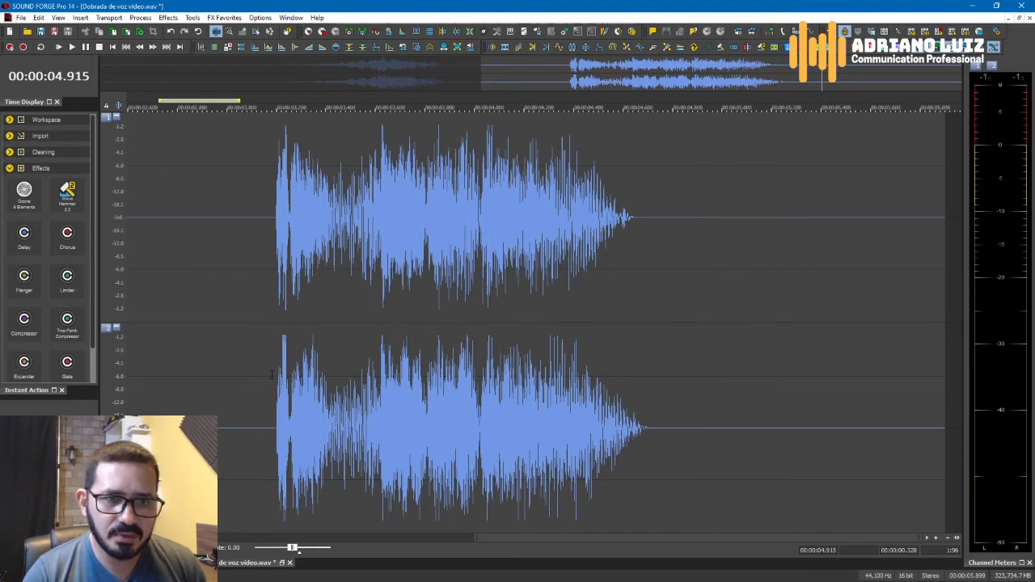
Select about 1.79 s covering the whole second phrase and apply Reverse
left_click_drag(271, 430, 712, 253)
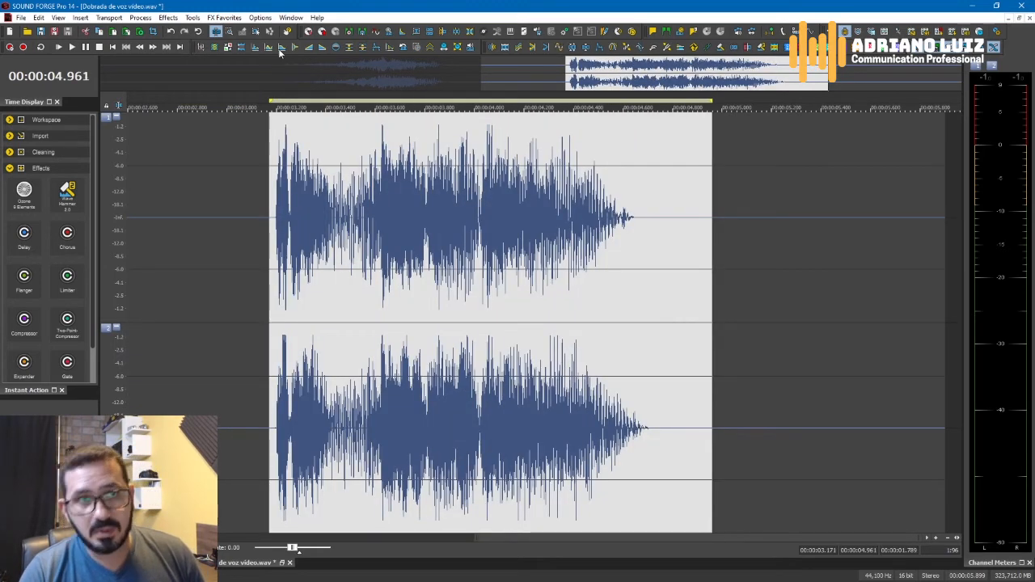
left_click(141, 18)
left_click(153, 148)
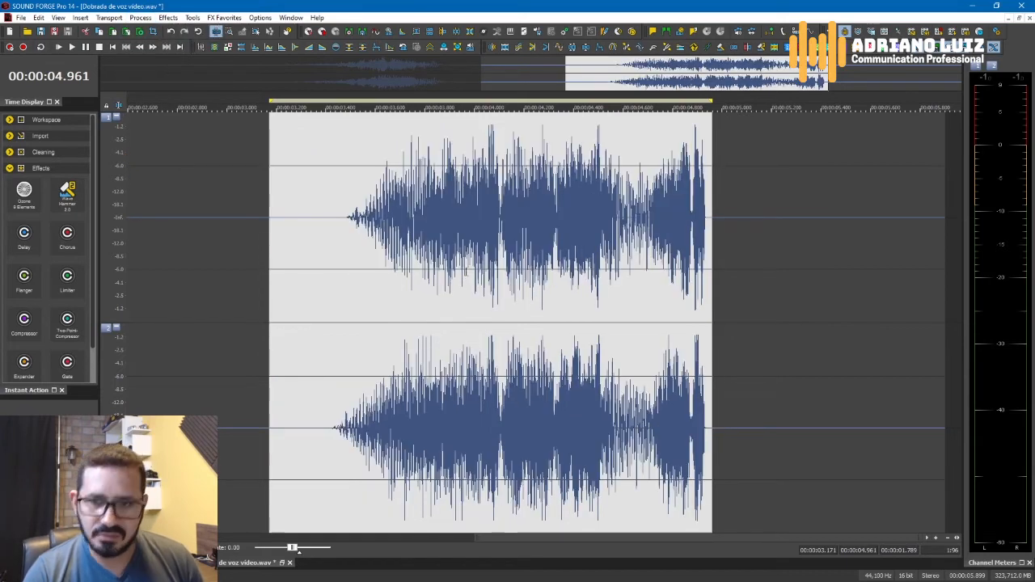
Play the reversed second phrase from its beginning to locate the syllables that need the effect
left_click(765, 332)
key("space")
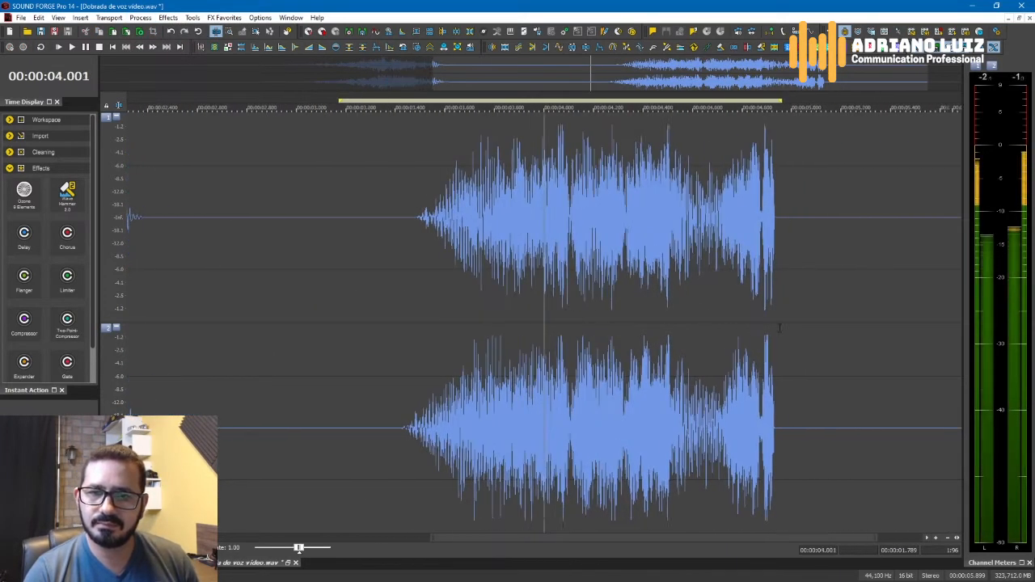
left_click(381, 310)
left_click_drag(345, 309, 351, 309)
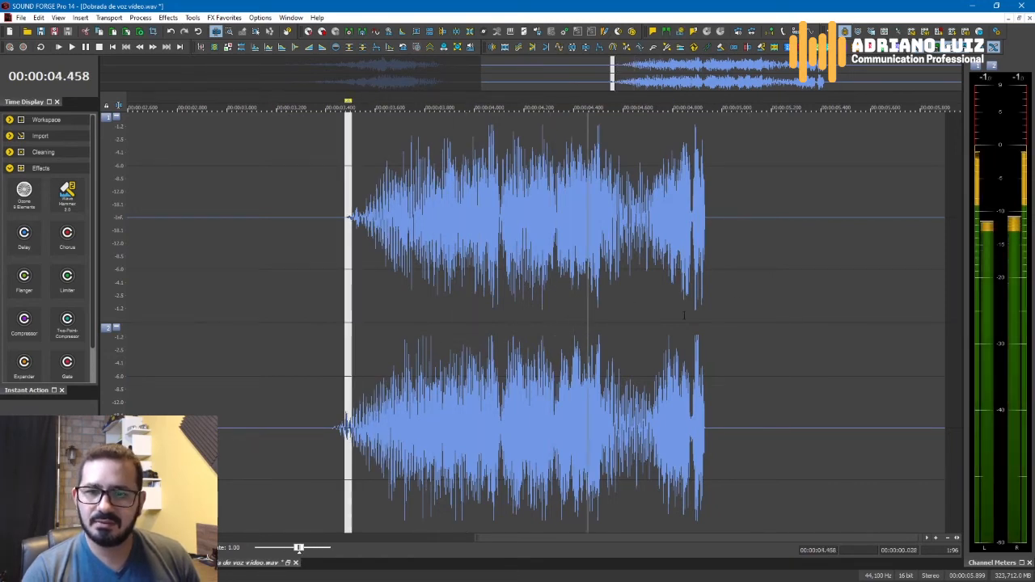
key("space")
left_click(742, 309)
scroll(744, 315, "down", 1)
left_click(788, 356)
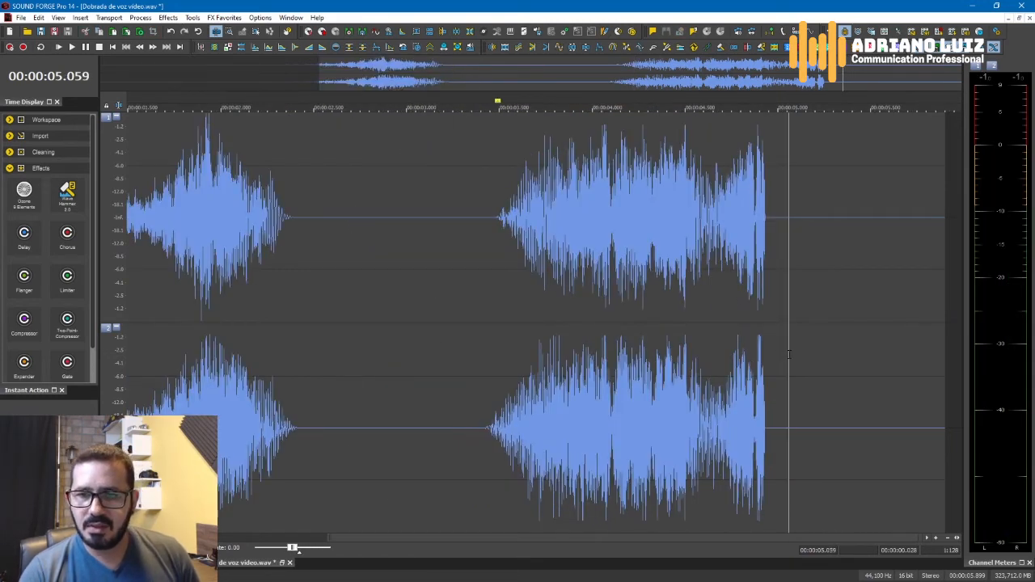
Select about 1.09 s from the last syllable of the reversed second phrase into the silence and apply Reverb in Plate 1 mode with 1.5 s decay
scroll(787, 359, "up", 1)
left_click(706, 389)
left_click_drag(654, 389, 923, 269)
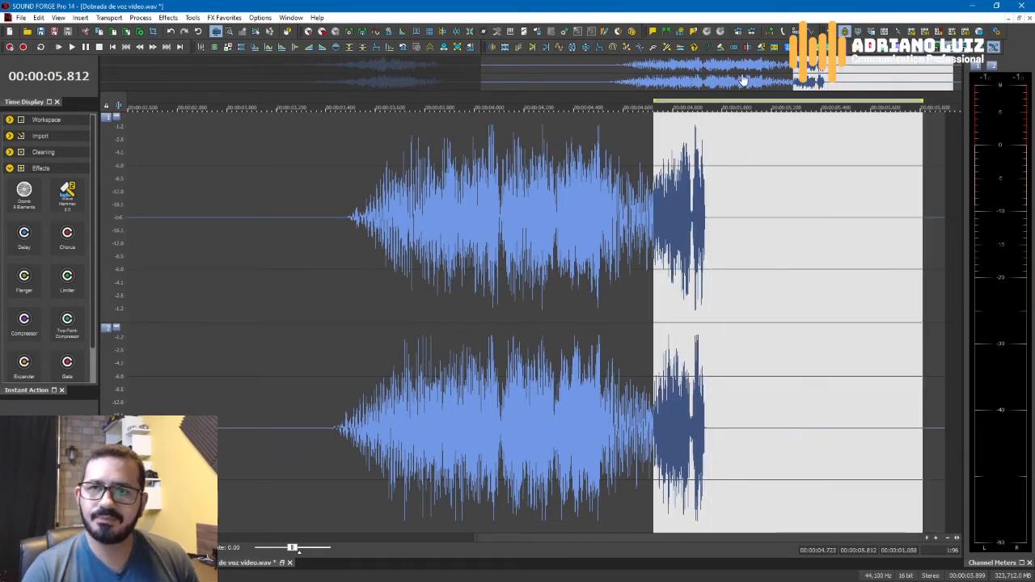
left_click(693, 48)
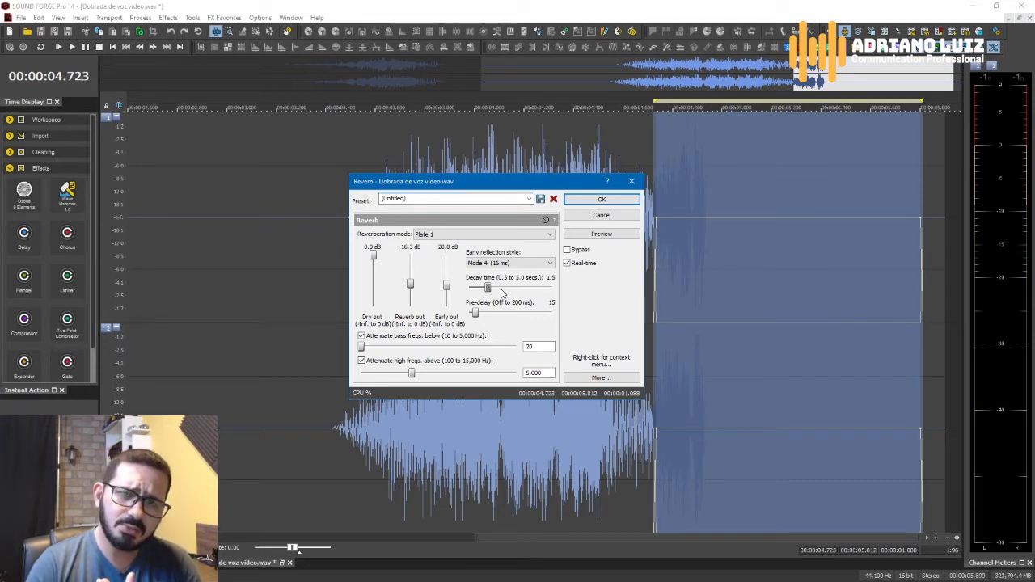
left_click(599, 199)
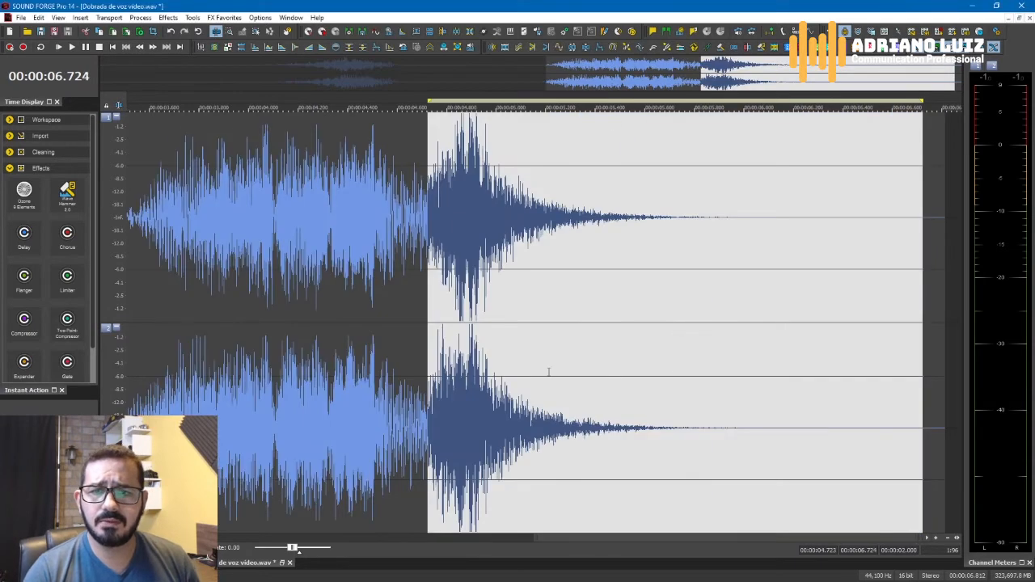
Play the reversed second phrase through its reverb tail to check the effect
left_click(548, 372)
left_click(464, 307)
scroll(542, 349, "down", 1)
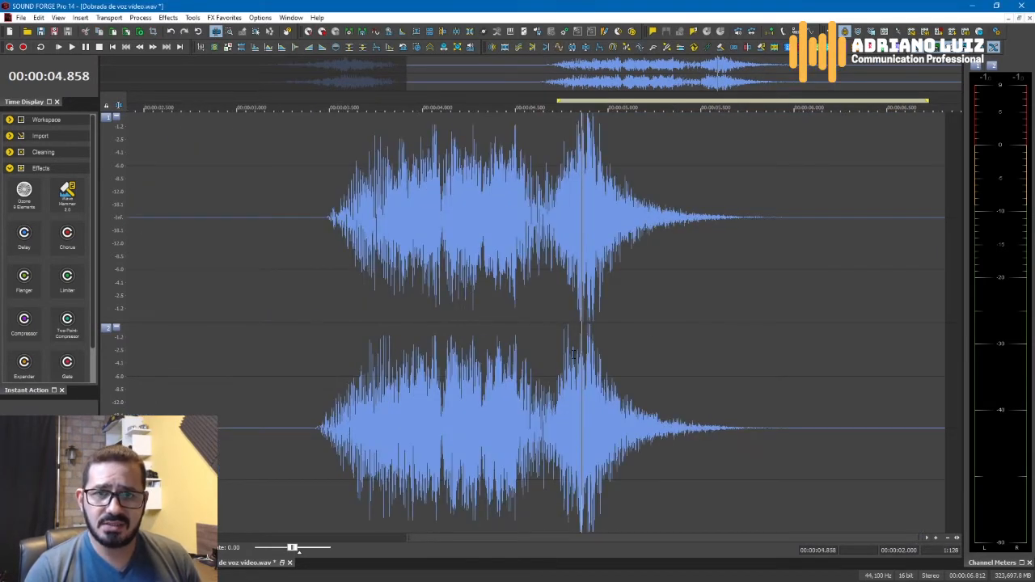
left_click(651, 355)
key("space")
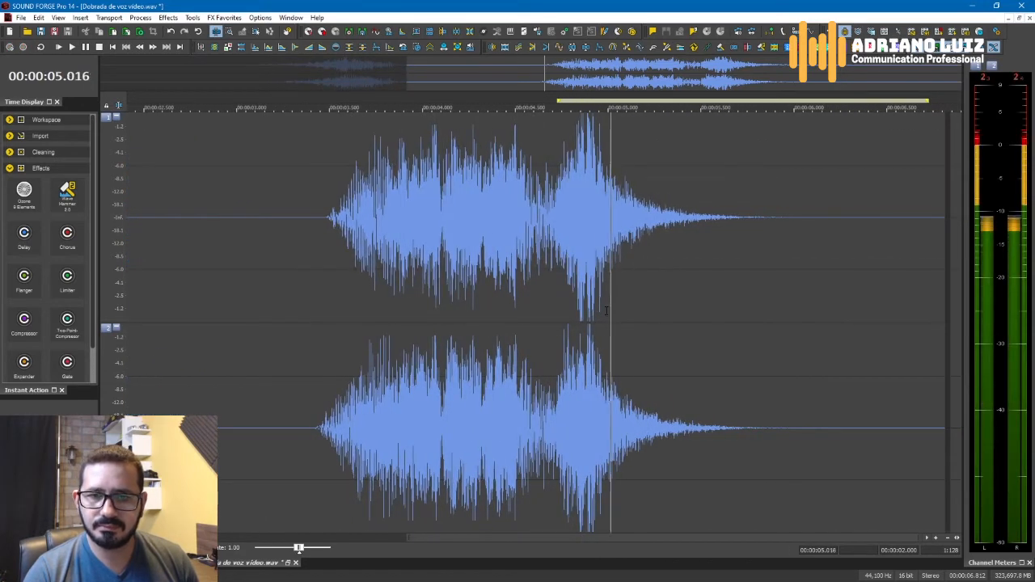
left_click(518, 309)
key("space")
left_click(612, 307)
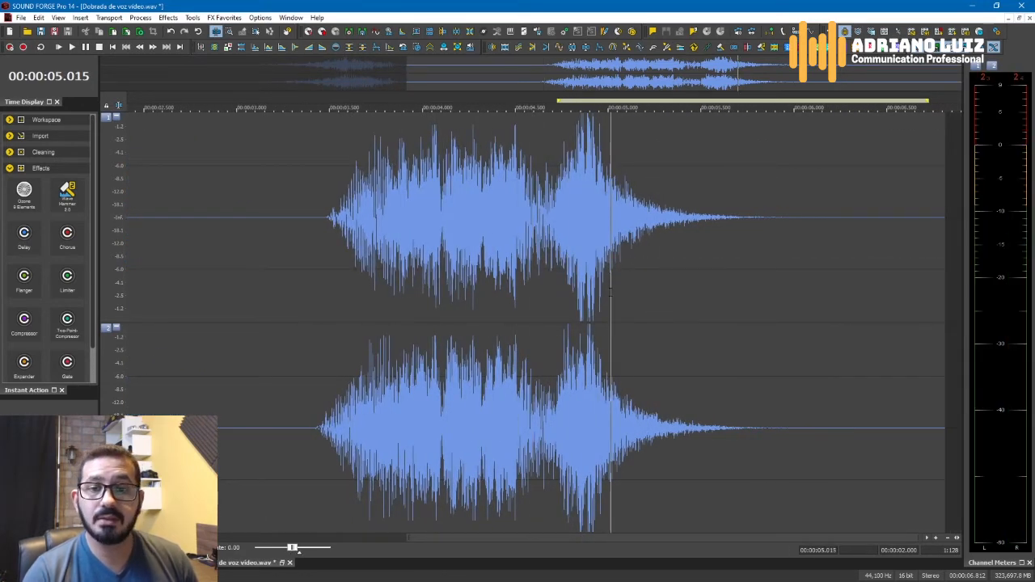
Select about 0.44 s just before the reverberated final syllable and apply Reverb in Plate 1 mode with 1.5 s decay
left_click(577, 305)
scroll(577, 305, "up", 1)
scroll(577, 305, "up", 1)
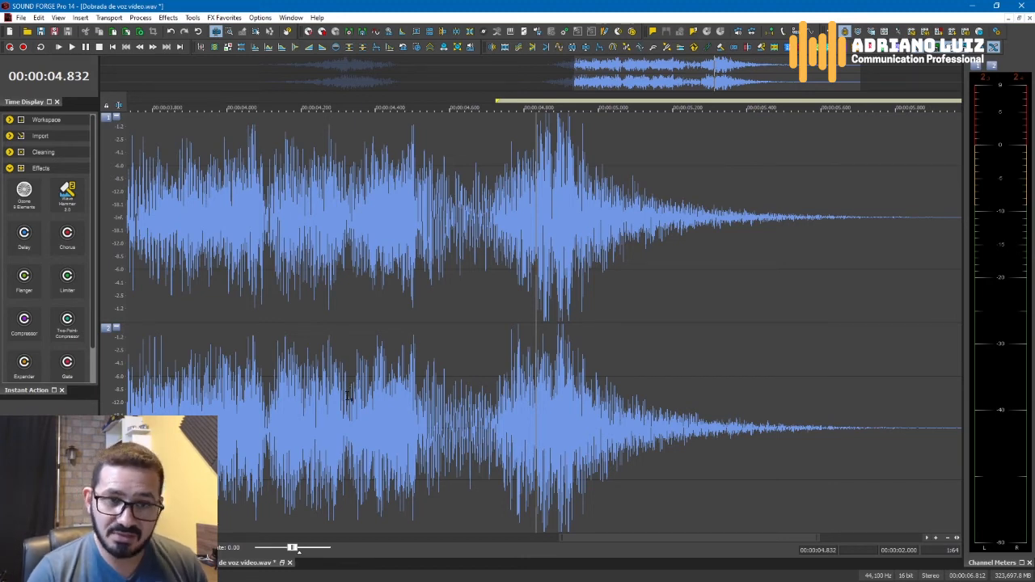
left_click_drag(350, 398, 377, 240)
left_click(453, 300)
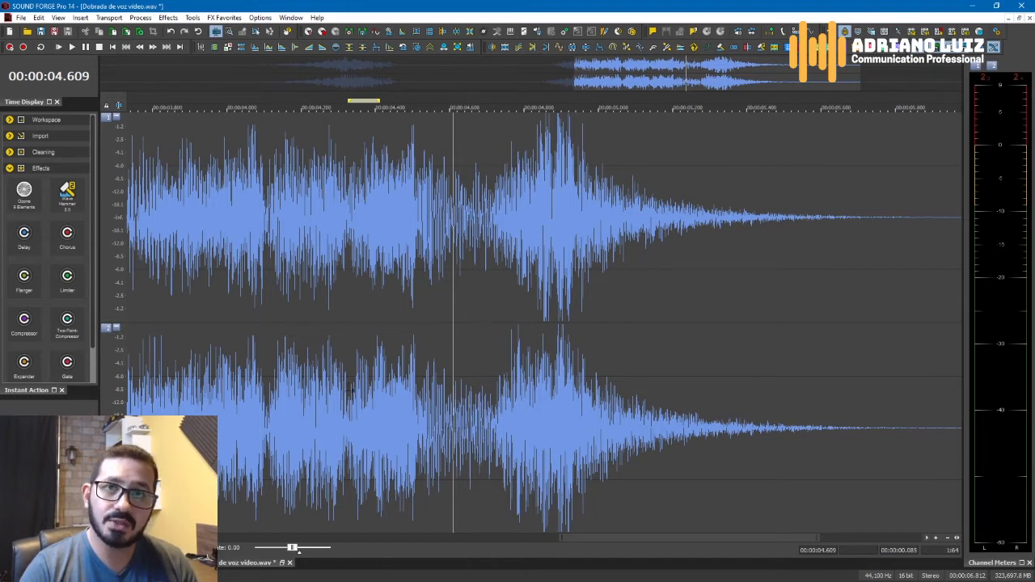
left_click_drag(348, 341, 436, 376)
left_click(459, 384)
left_click_drag(348, 402, 509, 273)
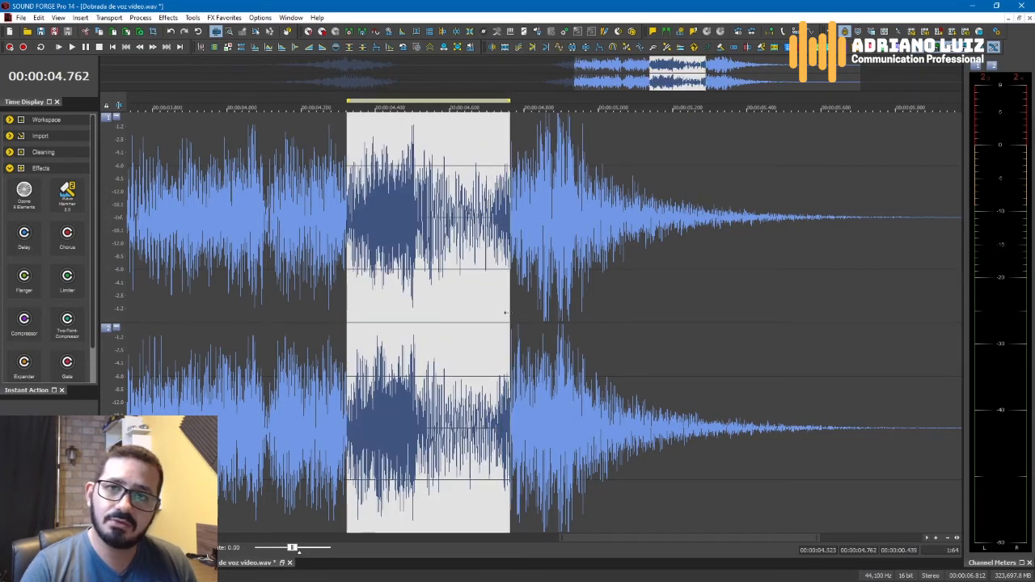
left_click(695, 48)
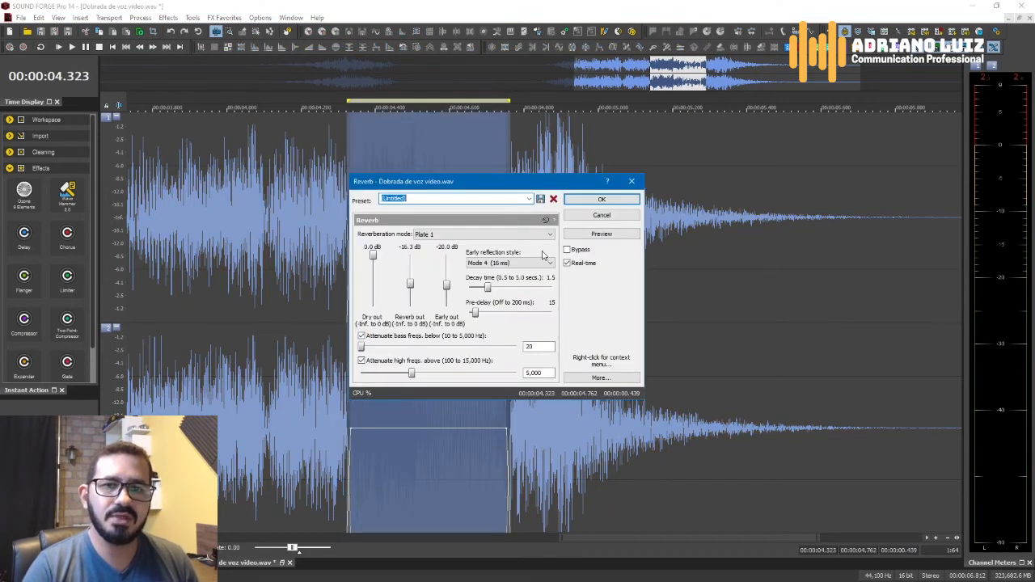
left_click(603, 200)
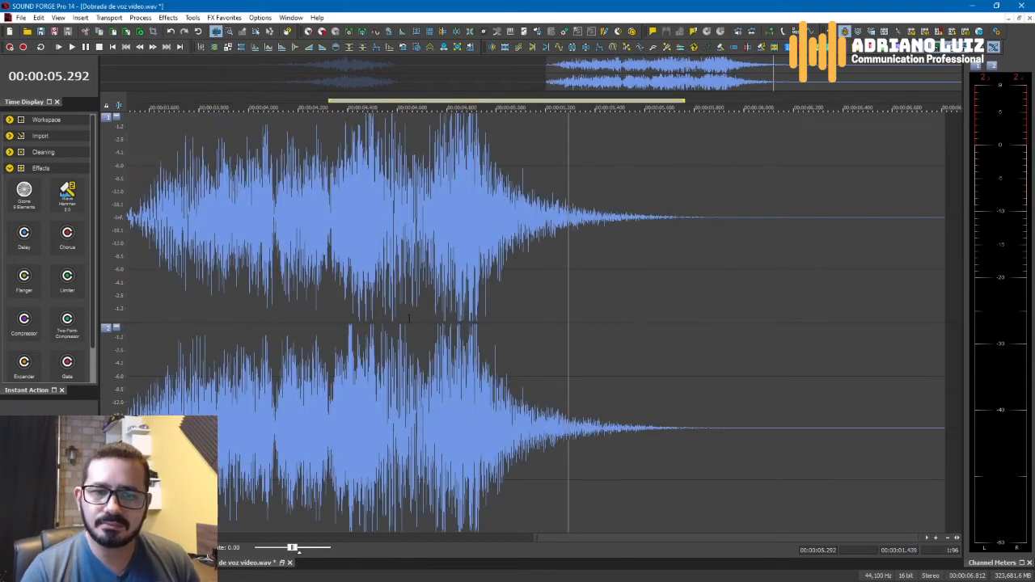
Play the reversed second phrase from its start, and replay its latter part to check both reverberated sections
left_click(244, 296)
scroll(277, 289, "down", 1)
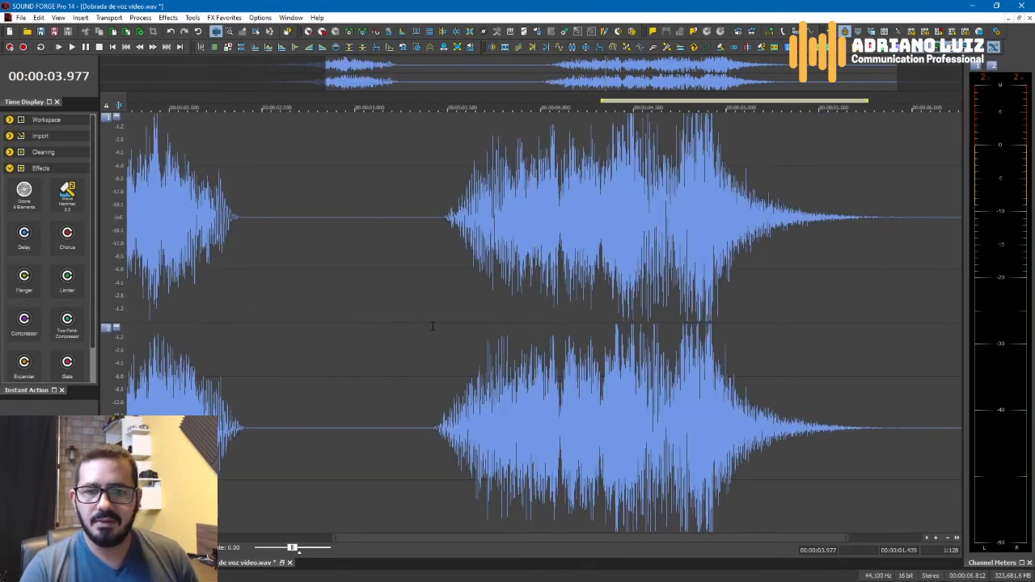
left_click(433, 324)
key("space")
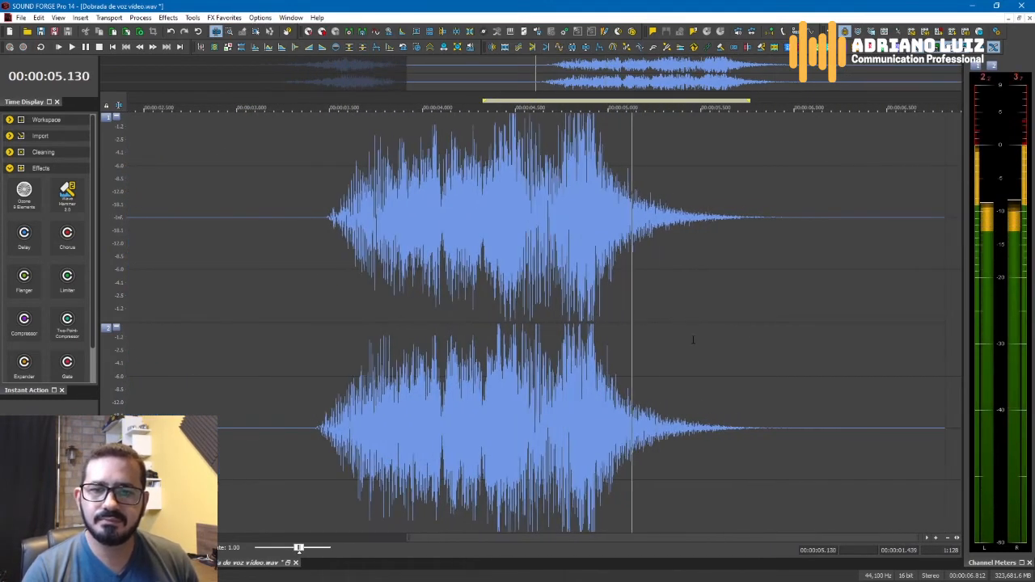
key("space")
left_click(599, 276)
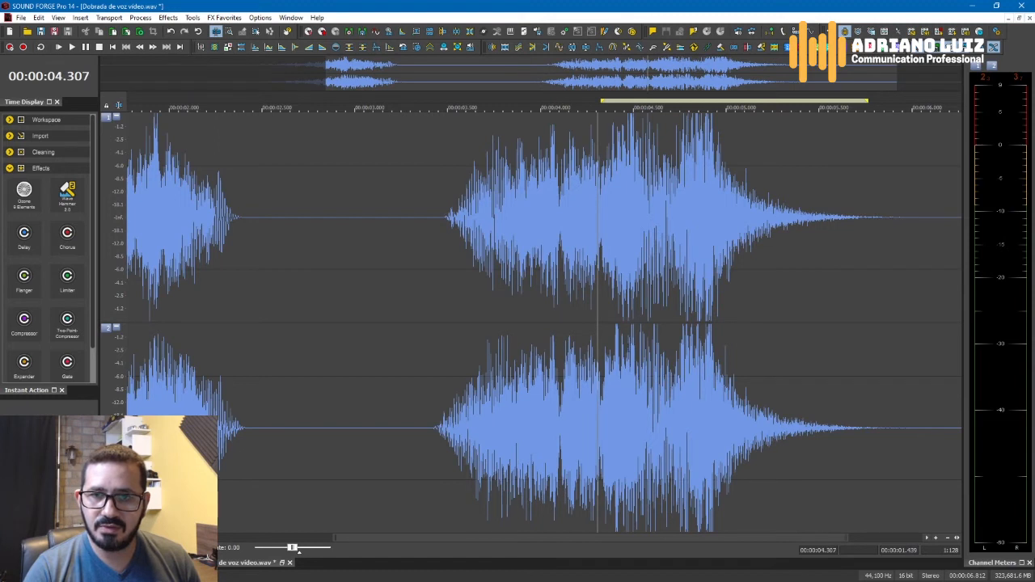
left_click_drag(627, 348, 882, 295)
left_click(710, 293)
left_click(571, 323)
key("space")
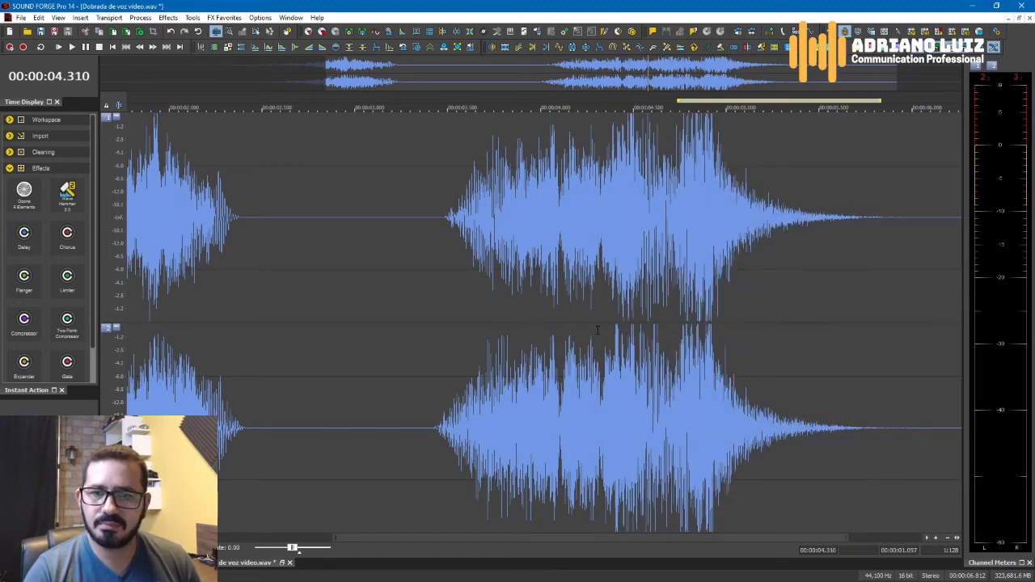
key("space")
Select about 2.93 s covering the whole second phrase with its reverb tail, apply Reverse, and limit its peaks to about -1 dB
left_click(491, 380)
scroll(444, 382, "down", 2)
left_click_drag(507, 323, 868, 324)
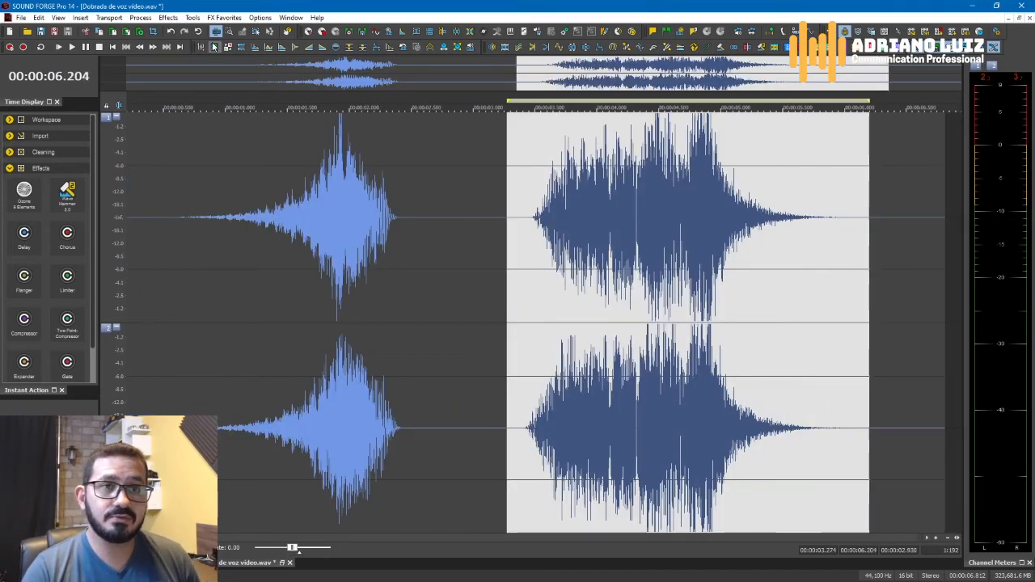
left_click(140, 17)
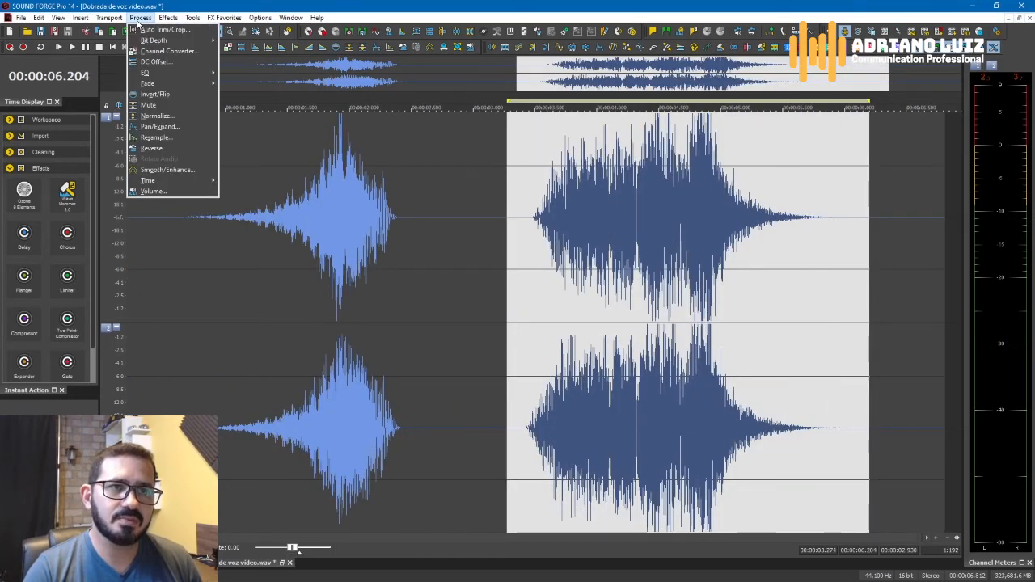
left_click(171, 148)
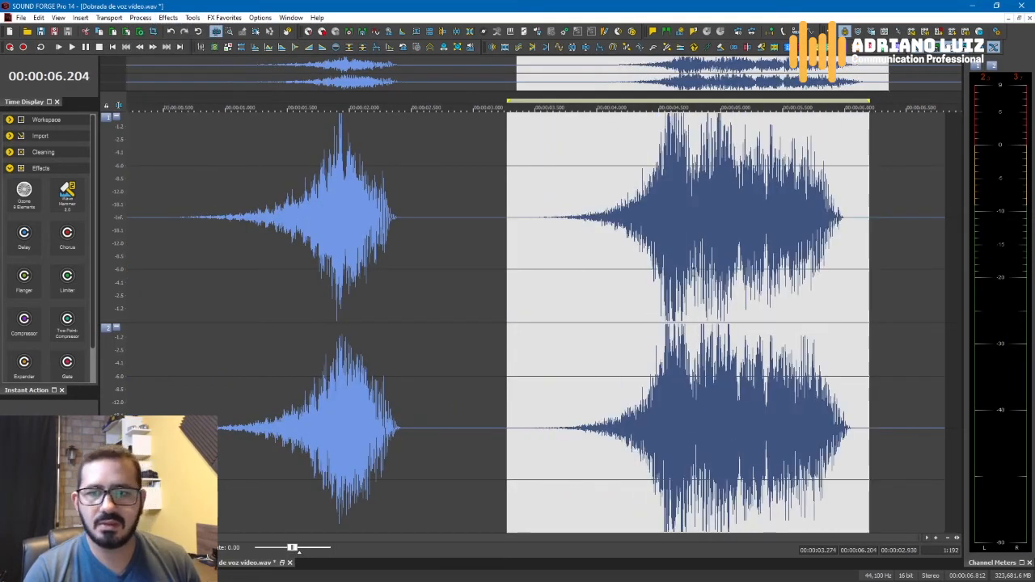
left_click(471, 47)
key("Return")
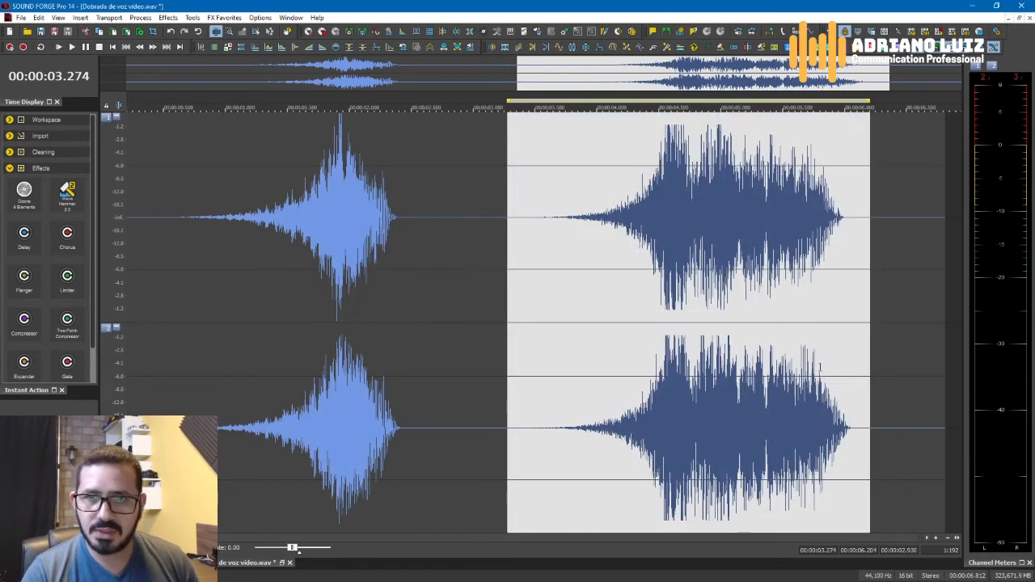
Play the restored second phrase from the silence before its reverb build-up to check the swell
left_click(820, 335)
left_click(893, 346)
scroll(893, 346, "up", 1)
left_click(330, 313)
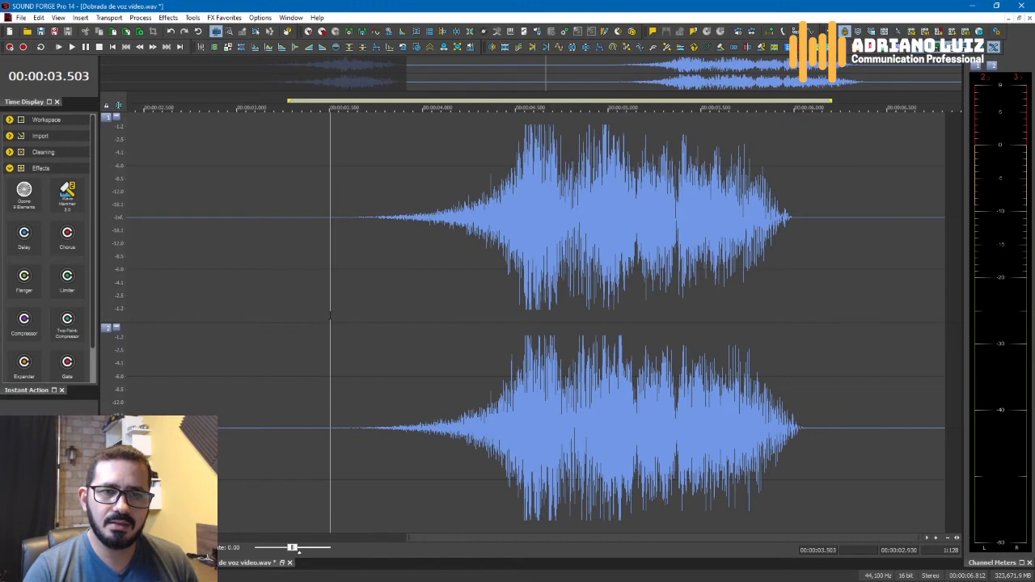
key("space")
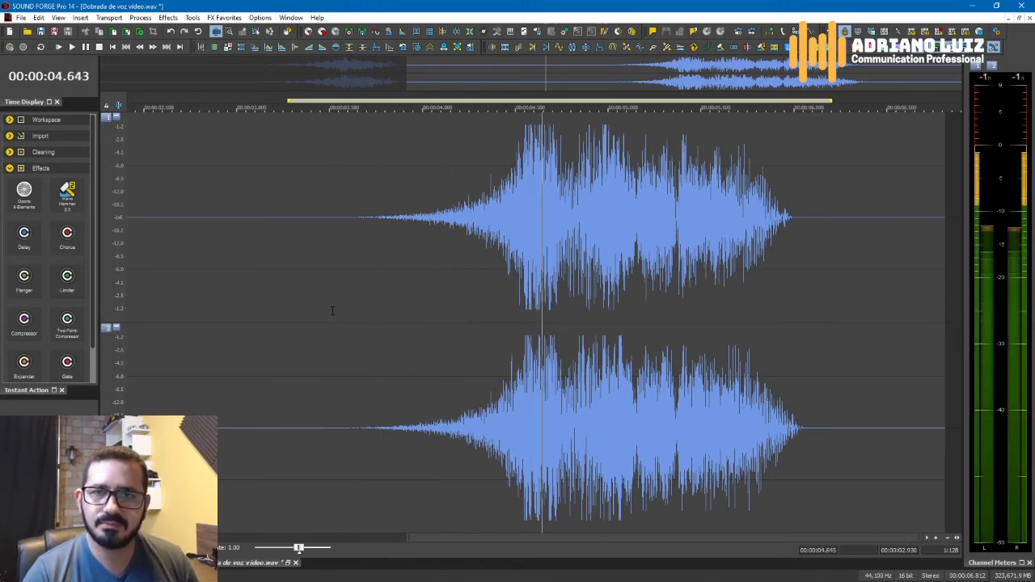
Play the second phrase again from its reverb build-up to check the swell into the voice
left_click(364, 277)
key("space")
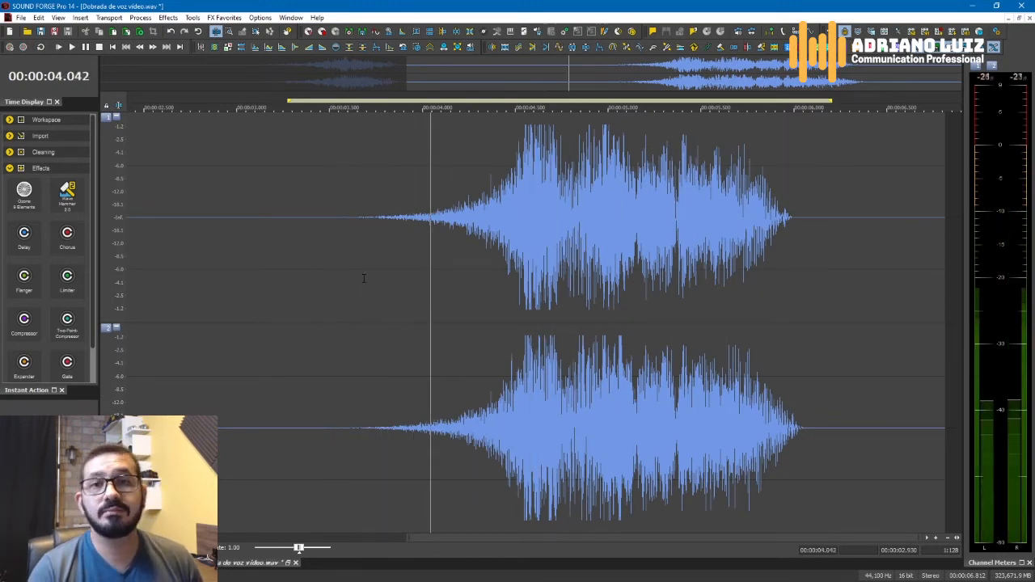
left_click(439, 237)
key("space")
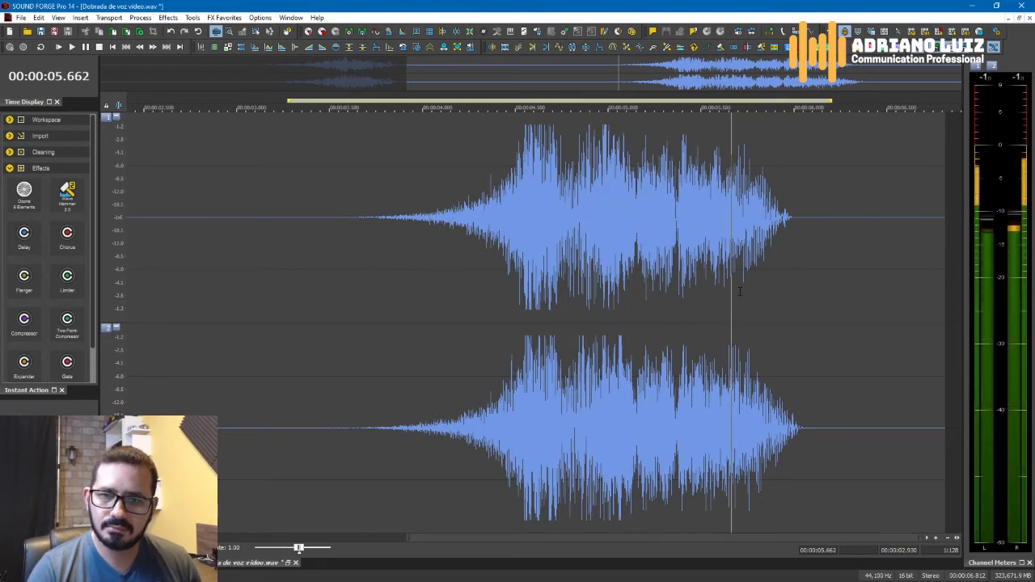
key("space")
With both phrases in view, play each from the silence before its reverb build-up to compare the swells
left_click(735, 396)
scroll(734, 396, "down", 3)
left_click(210, 320)
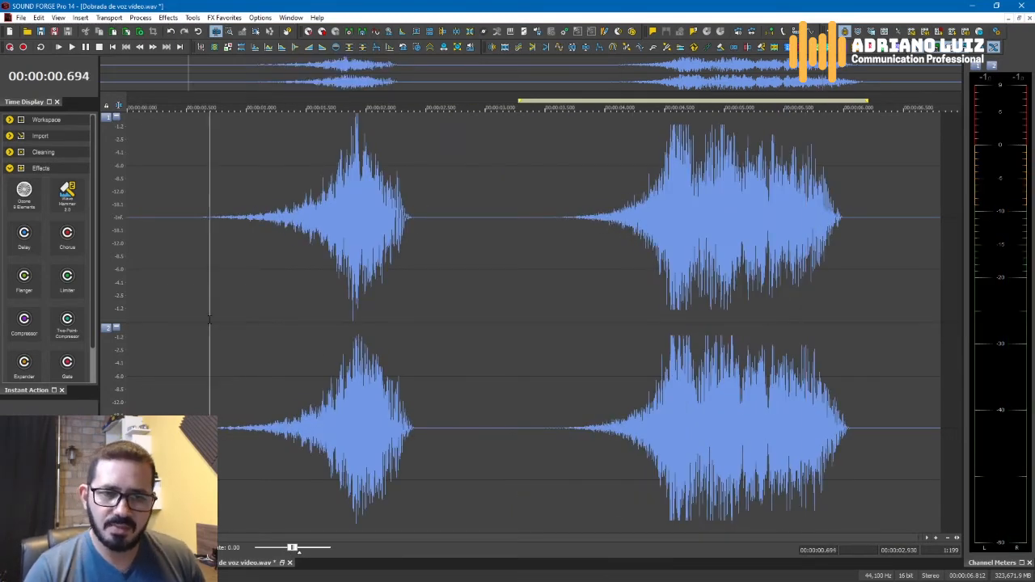
left_click(178, 320)
key("space")
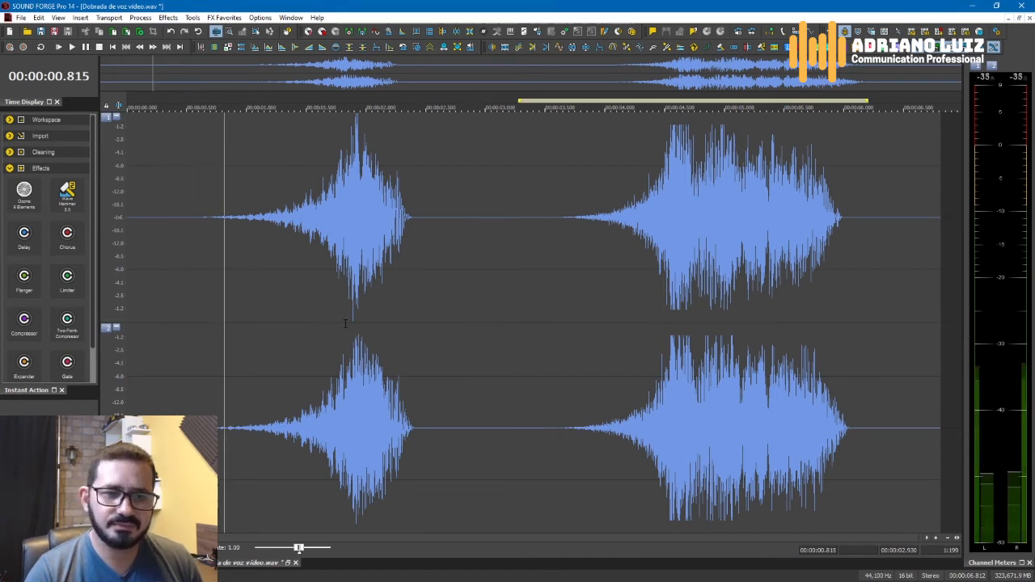
key("space")
left_click(558, 242)
key("space")
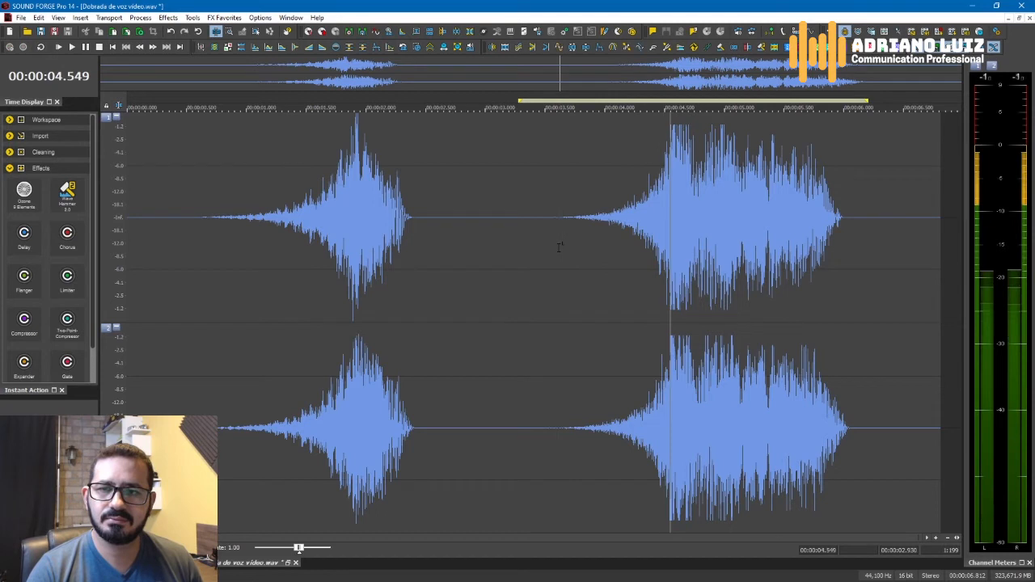
key("space")
left_click(890, 393)
Copy the first phrase's final syllable, about 0.52 s, and paste it twice in a row in the silence after the phrase
left_click(544, 324)
left_click(509, 318)
scroll(509, 318, "up", 1)
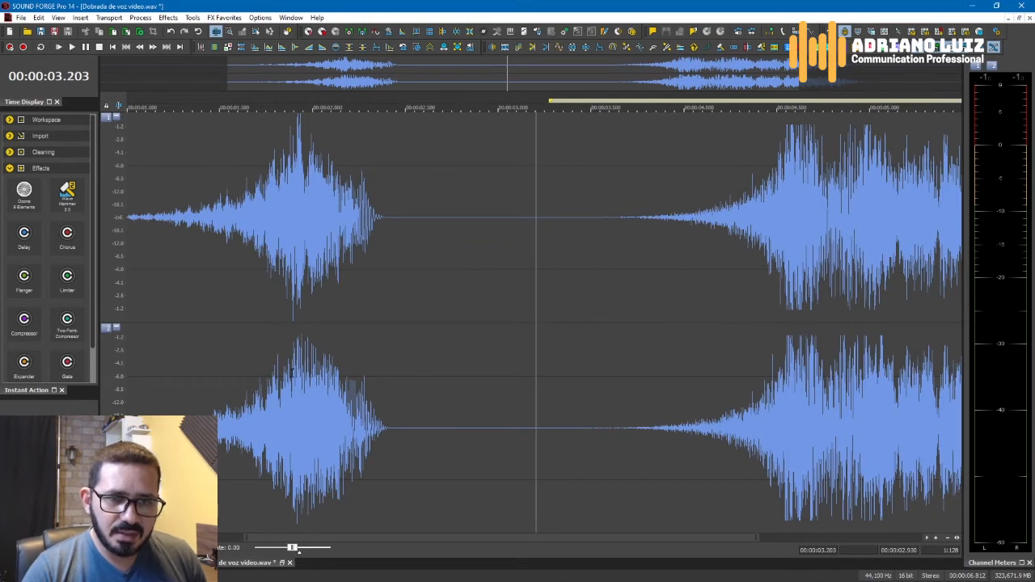
left_click_drag(292, 377, 389, 271)
left_click(368, 304)
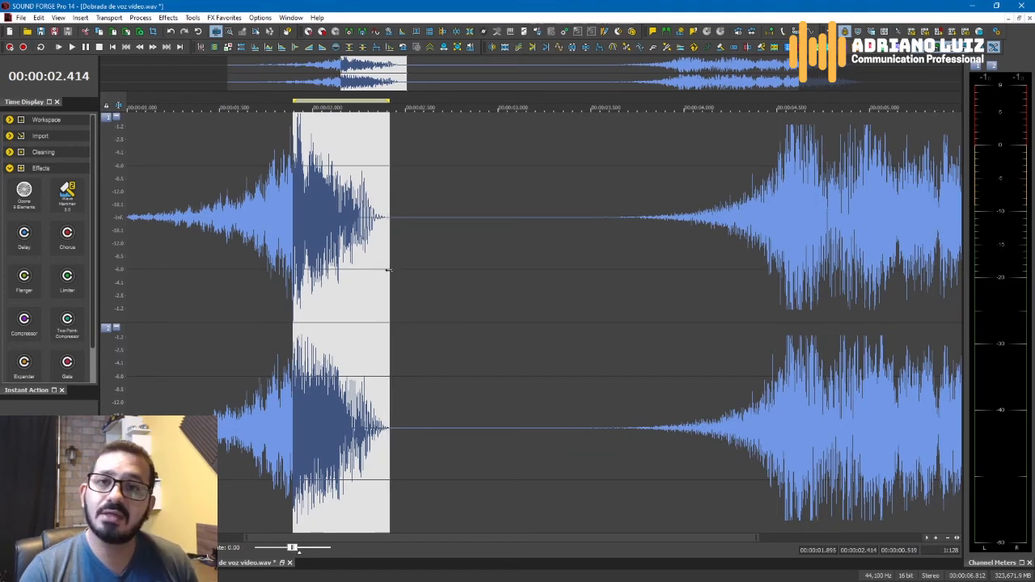
key("space")
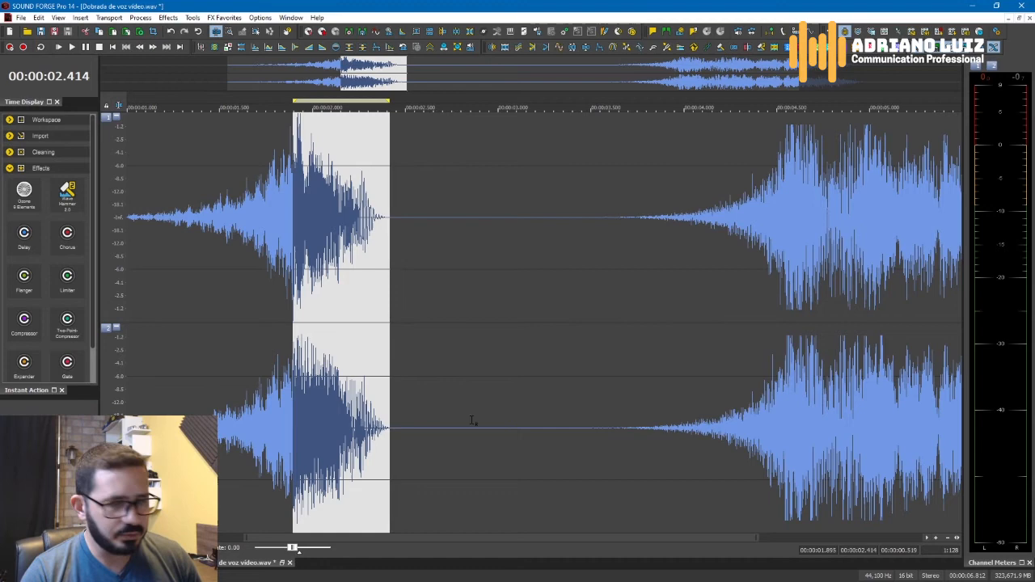
left_click(450, 341)
key("ctrl+v")
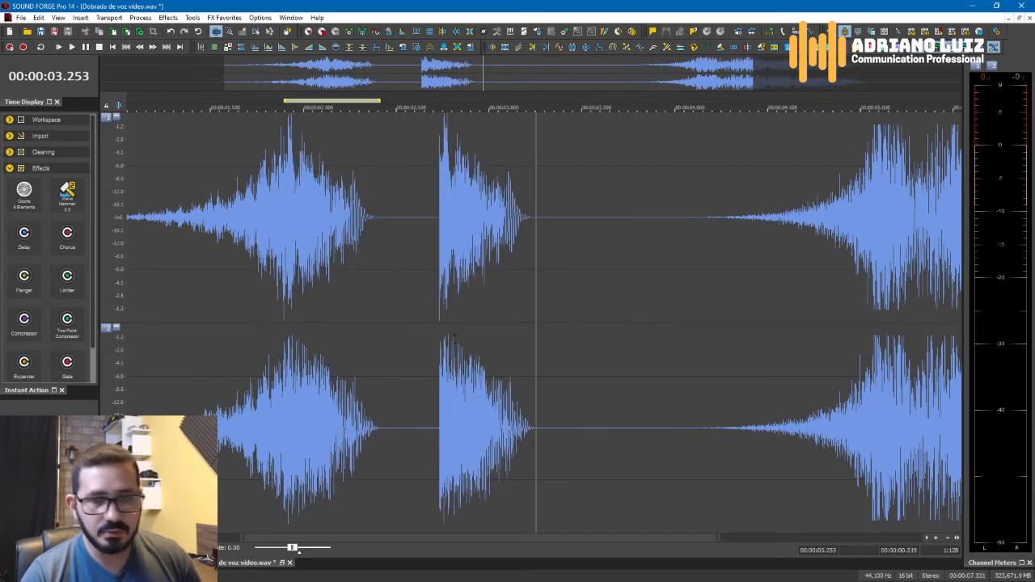
key("ctrl+v")
Delete the last 0.2 s or so of the first pasted syllable to close up the two copies, and play them
left_click(437, 313)
scroll(439, 313, "up", 3)
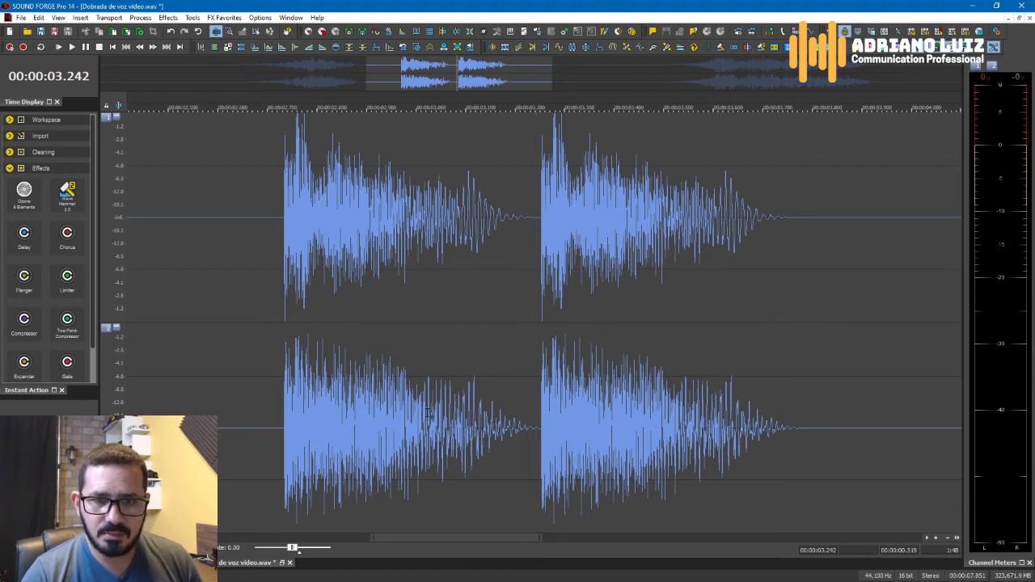
left_click_drag(441, 410, 530, 279)
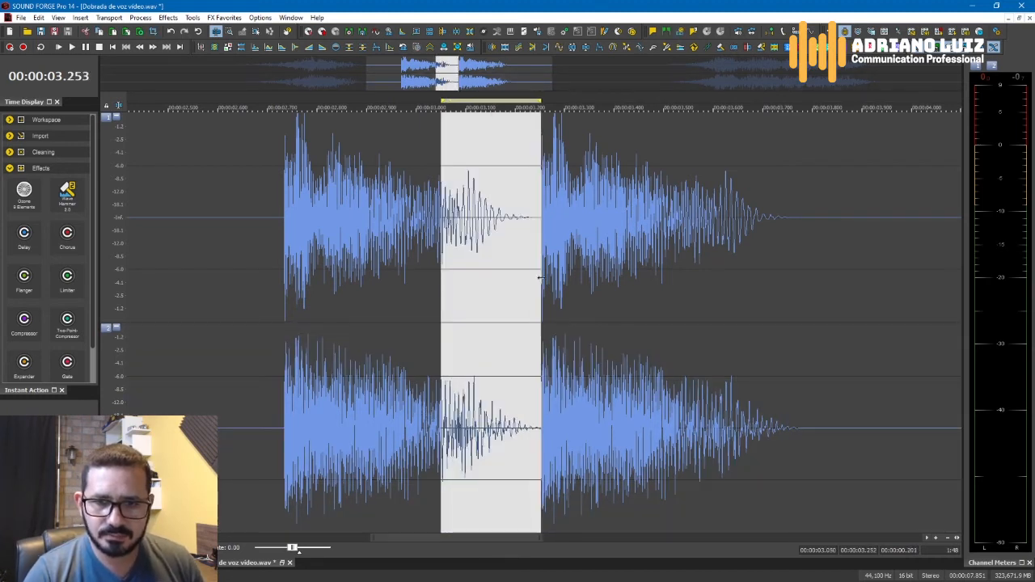
key("Delete")
key("space")
key("space")
Mute the first syllable copy in the left channel only and the second copy in the right channel only
left_click(307, 210)
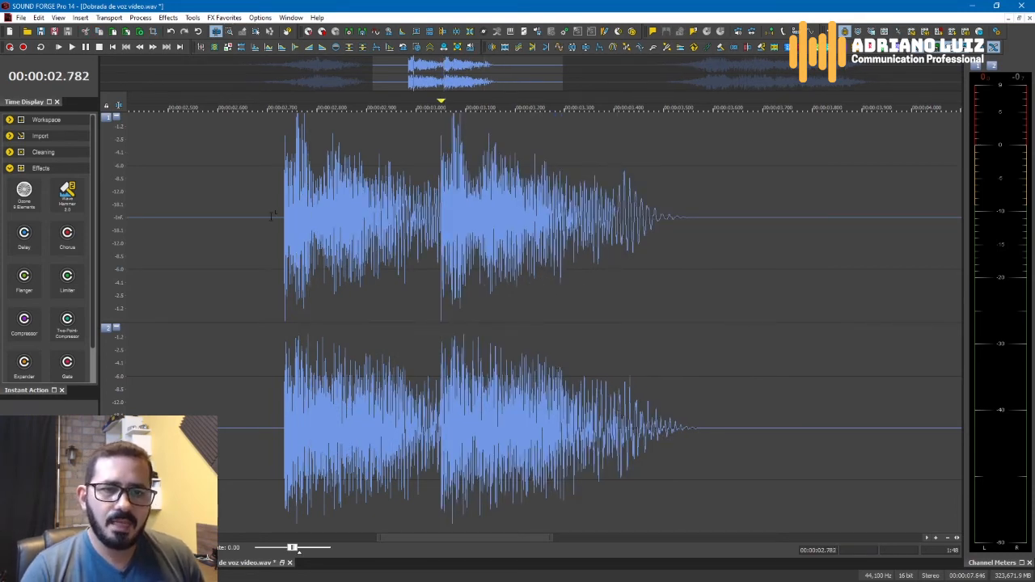
left_click_drag(266, 216, 440, 143)
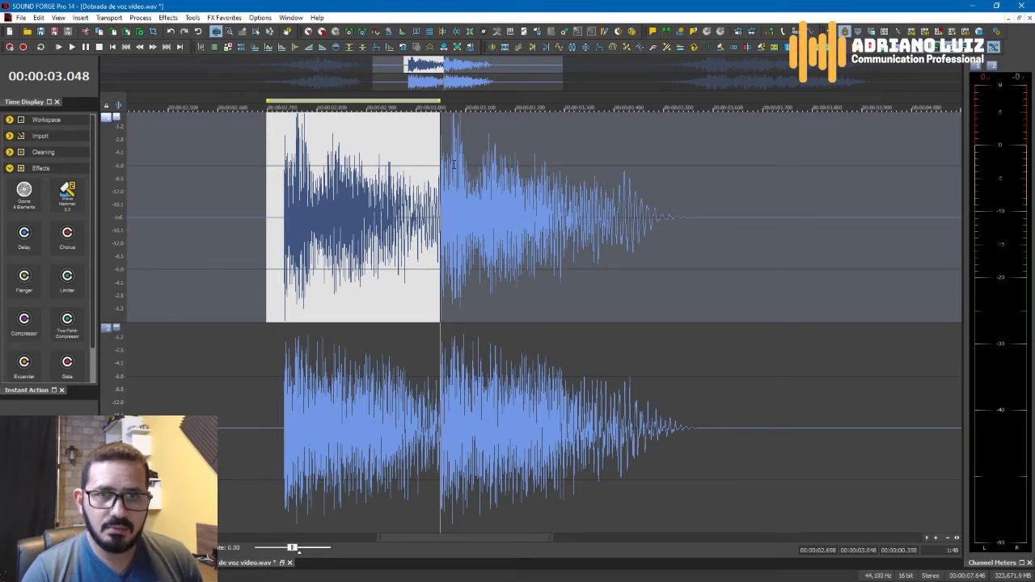
left_click(350, 48)
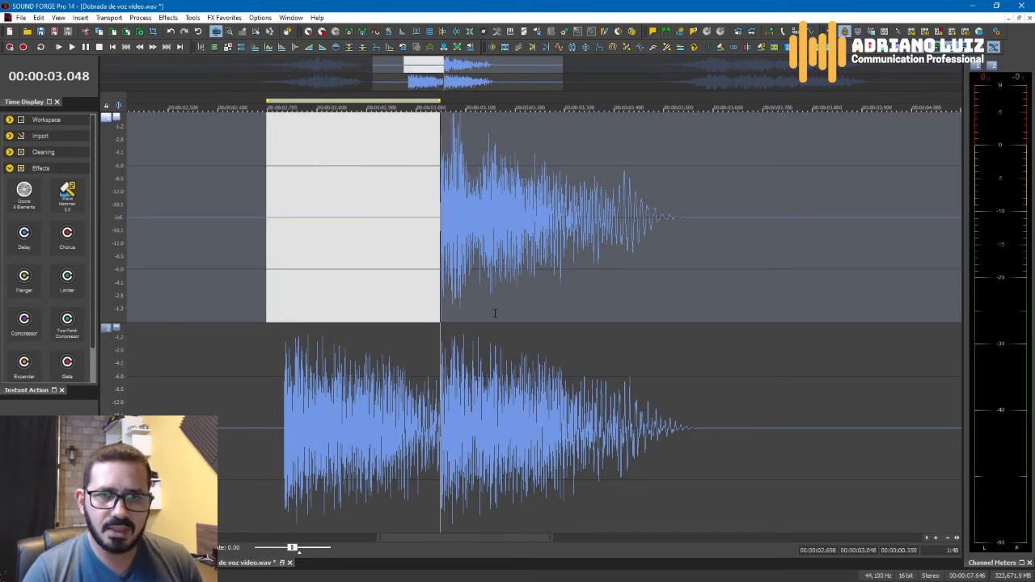
left_click(495, 311)
left_click_drag(440, 441, 708, 476)
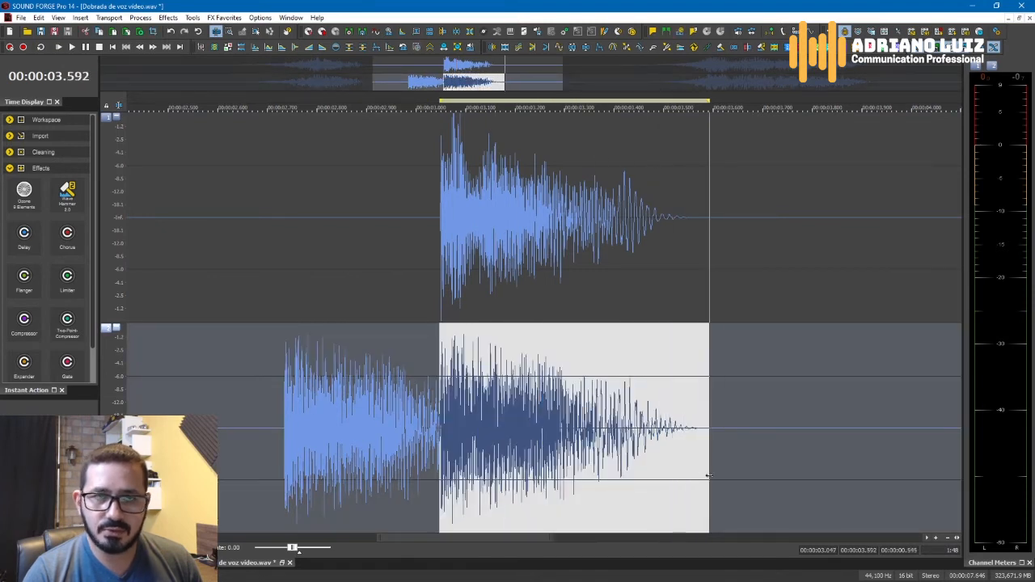
left_click(362, 48)
left_click(364, 257)
left_click(247, 219)
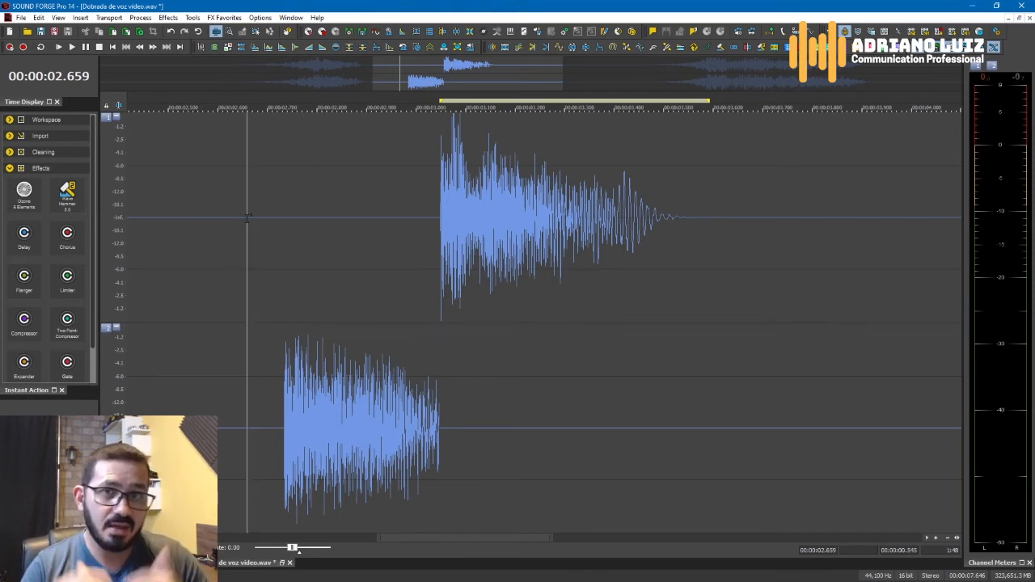
Play the two one-sided syllable copies several times to check how they alternate between right and left
scroll(249, 219, "down", 2)
key("space")
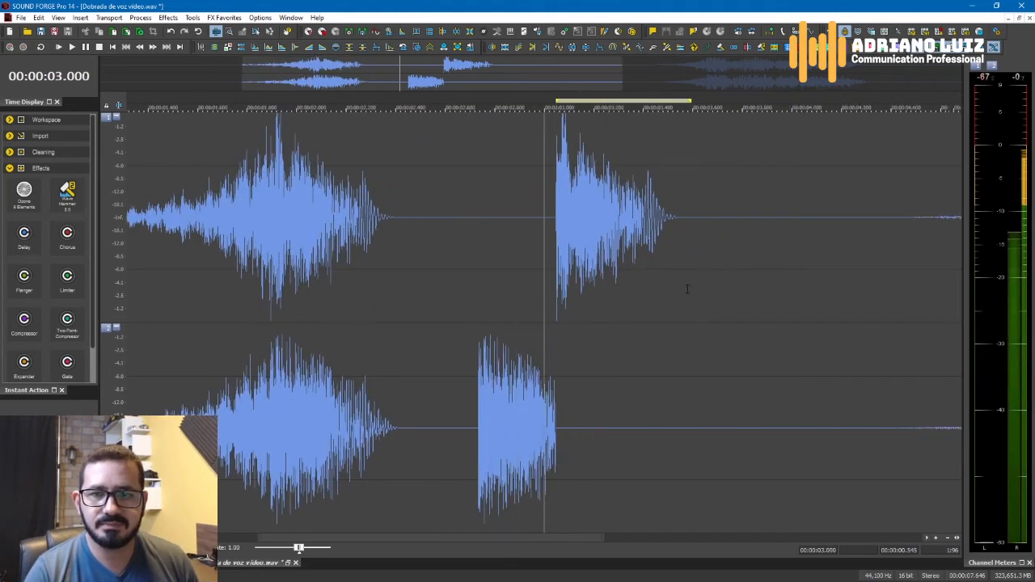
key("space")
left_click(546, 214)
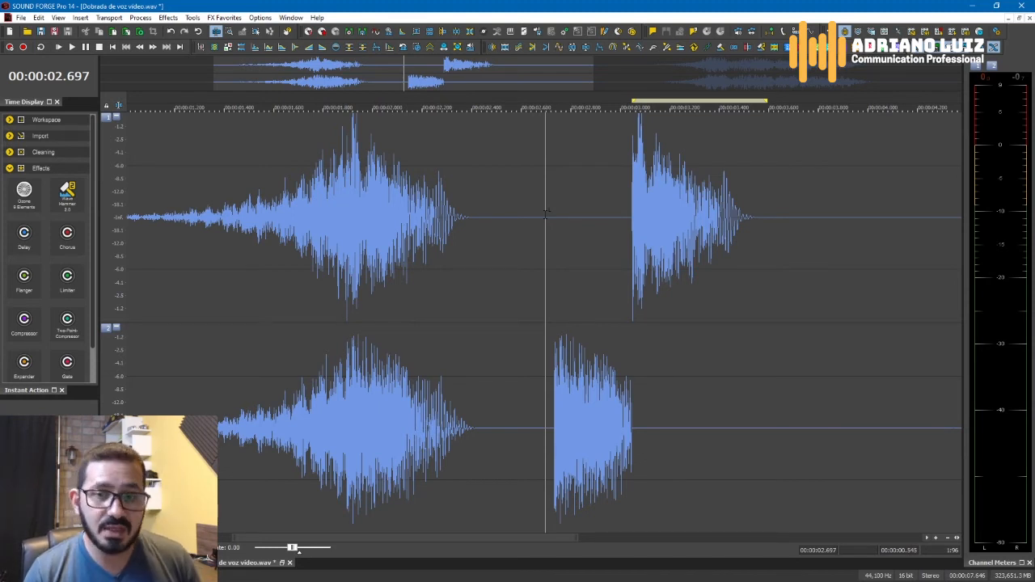
key("space")
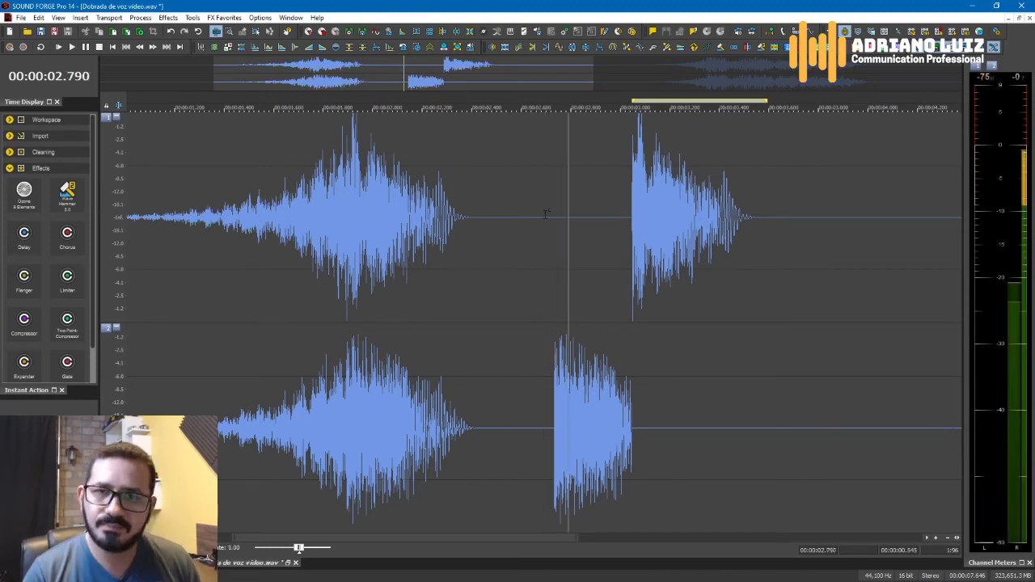
key("space")
key("space")
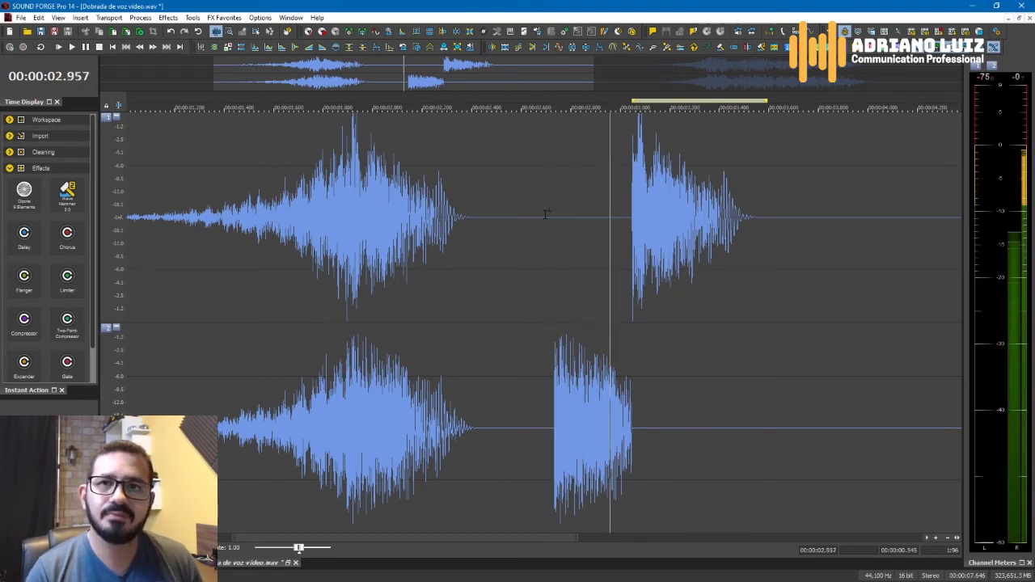
key("space")
key("space")
Cut both alternating syllable copies, about 0.85 s across both channels, out of the file
scroll(400, 307, "up", 1)
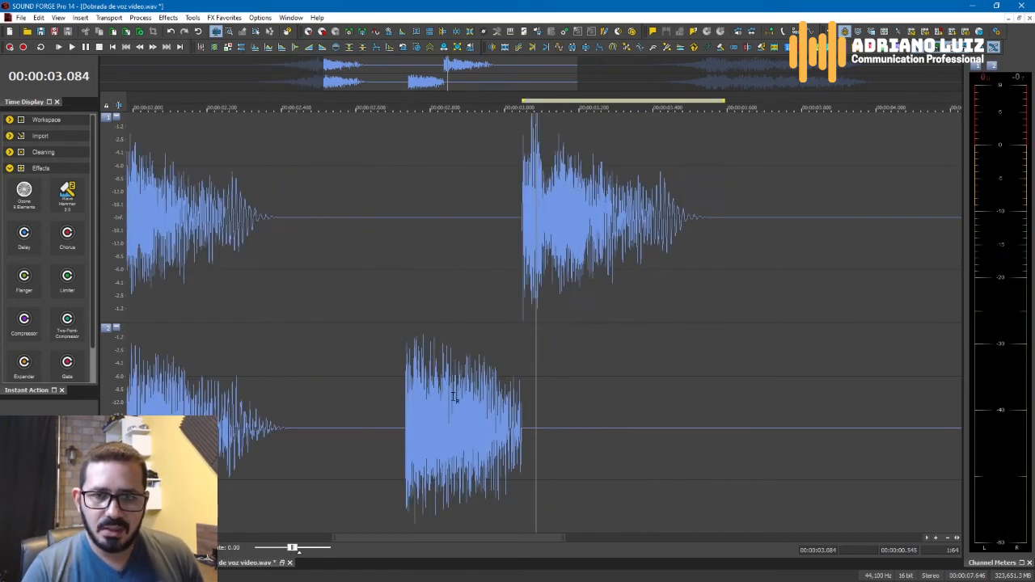
left_click_drag(403, 307, 719, 207)
key("Delete")
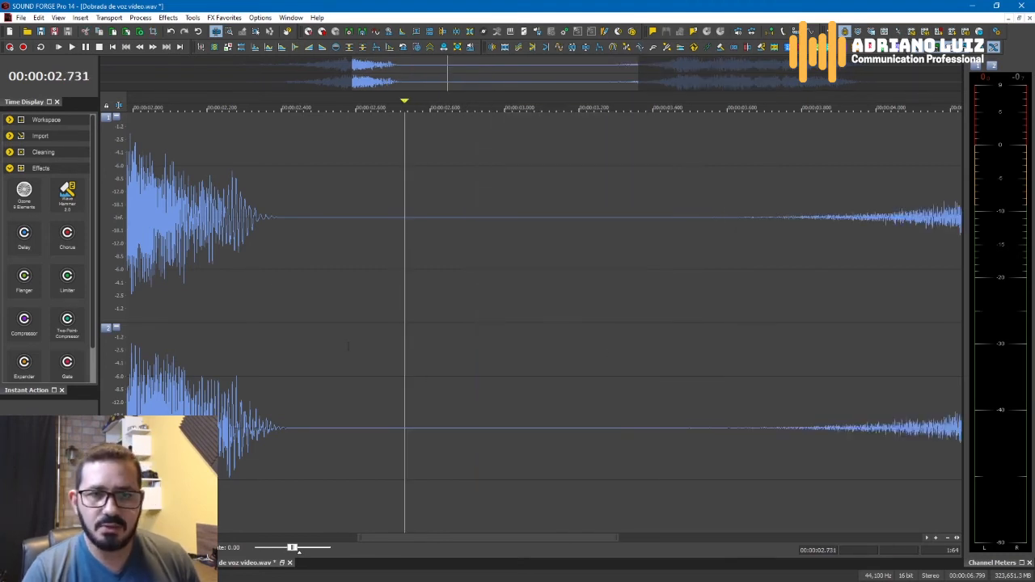
Mix the cut syllables into the end of the first phrase from about 2.14 s, with the clipboard source volume at -7 dB
left_click(348, 316)
scroll(348, 315, "down", 1)
left_click(558, 317)
scroll(558, 317, "up", 1)
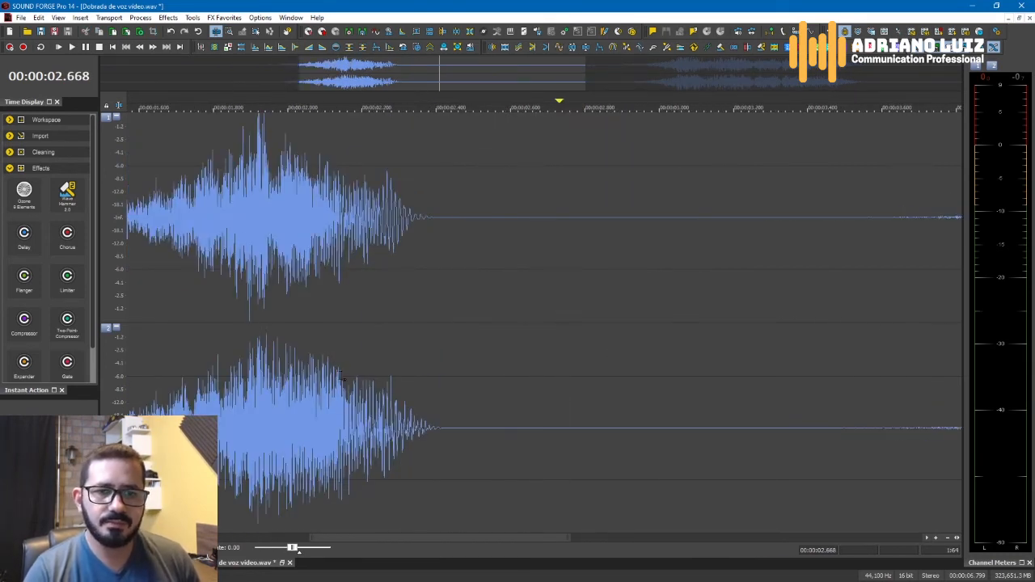
left_click(341, 379)
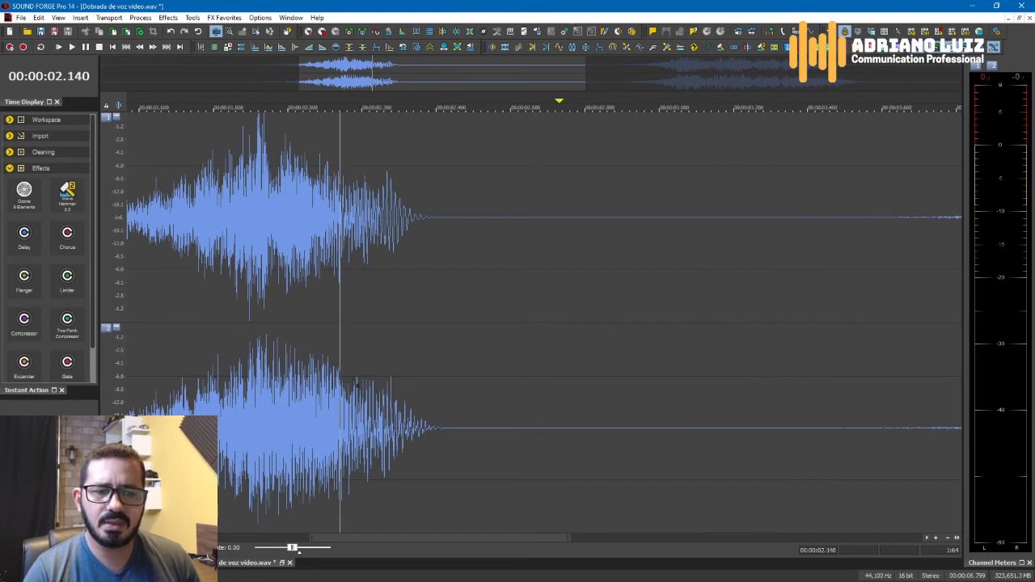
left_click(127, 32)
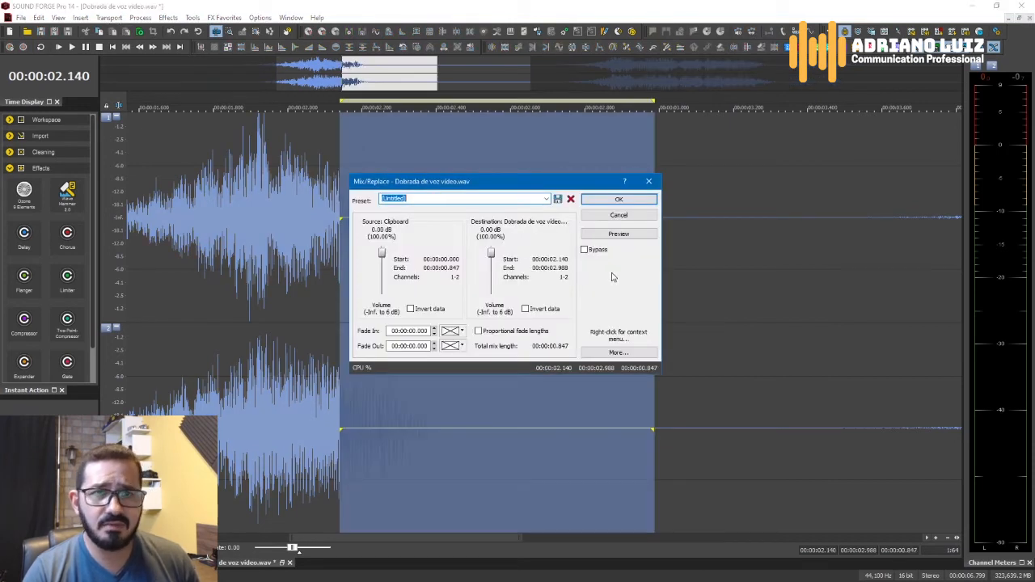
left_click(382, 254)
left_click_drag(382, 254, 382, 259)
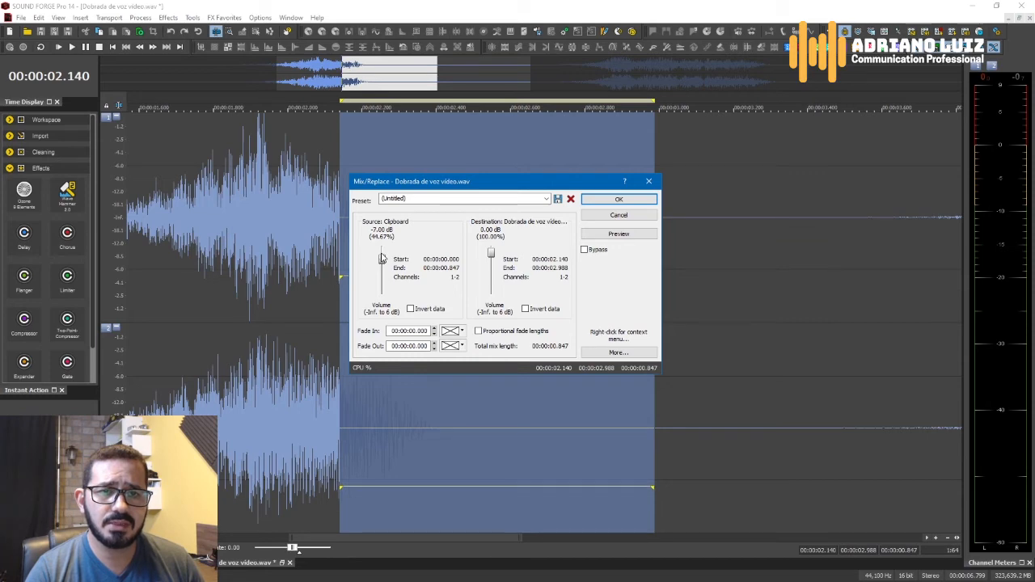
left_click(629, 201)
scroll(574, 282, "down", 1)
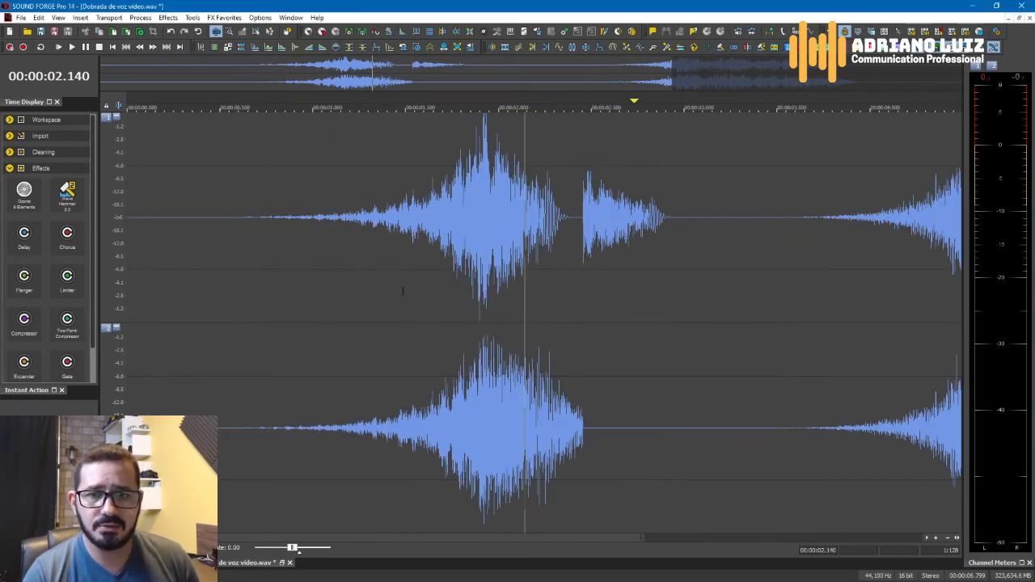
Play the first phrase repeatedly from its reverb build-up through the mixed-in echoes to check the alternating delay
left_click(411, 266)
key("space")
key("space")
left_click(387, 304)
left_click(329, 273)
left_click(258, 260)
key("space")
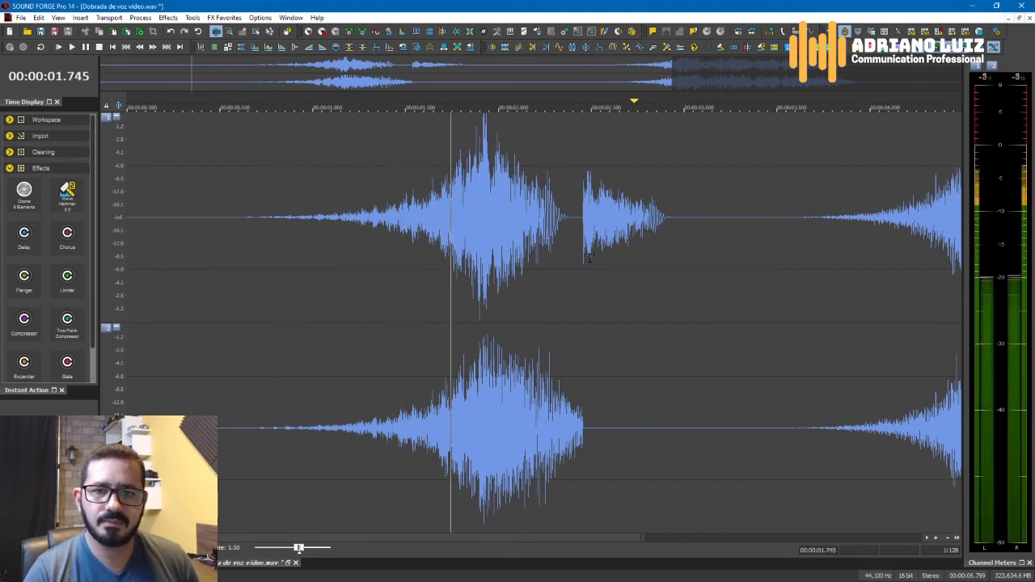
key("space")
key("space")
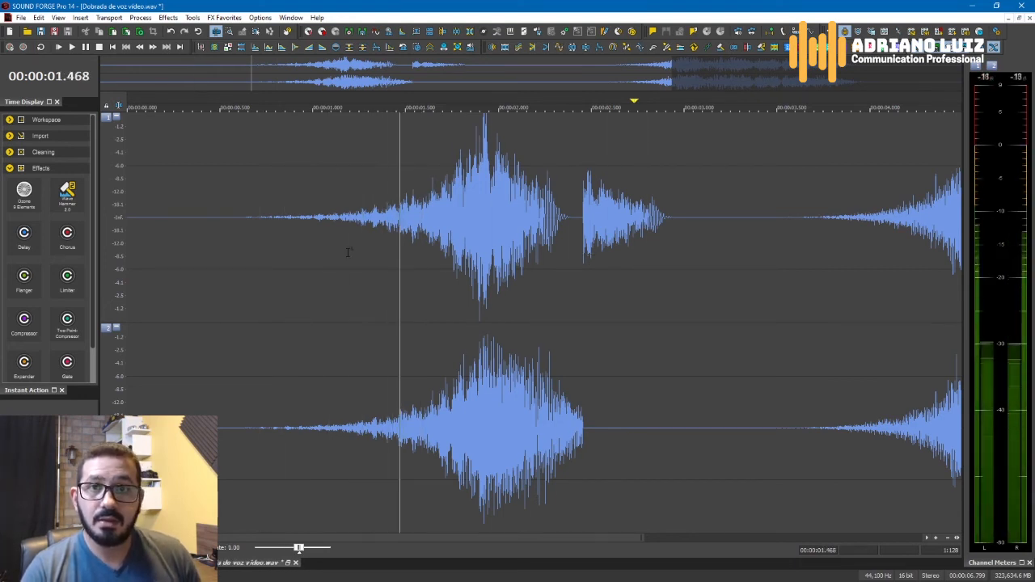
key("space")
scroll(348, 252, "down", 1)
left_click(605, 298)
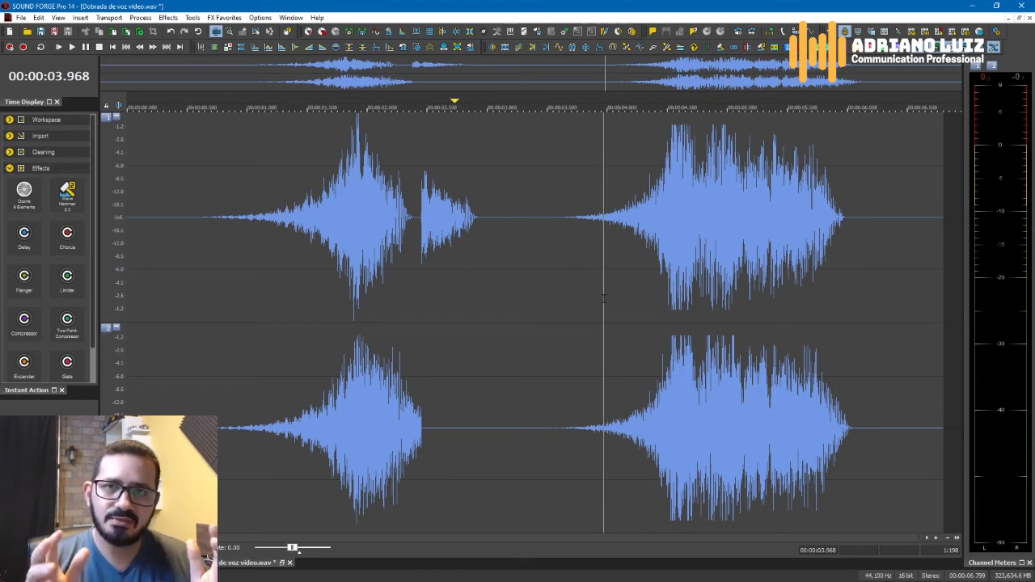
left_click(654, 373)
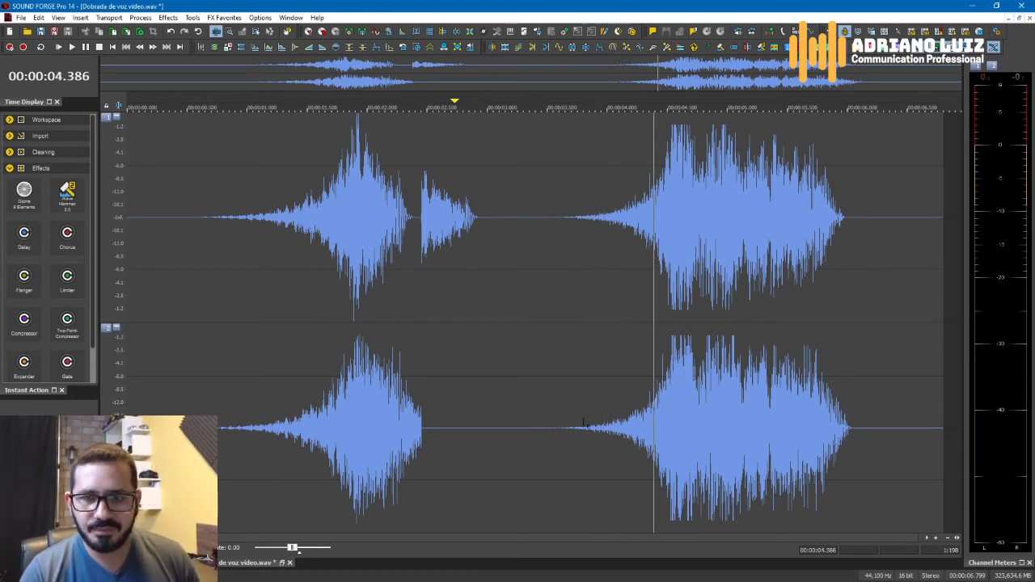
left_click(287, 259)
key("space")
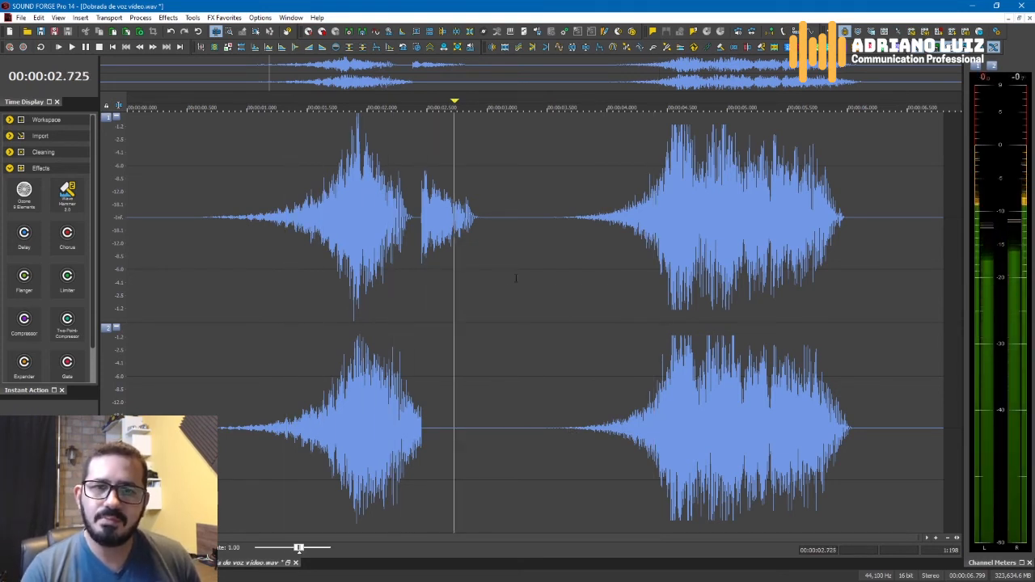
key("space")
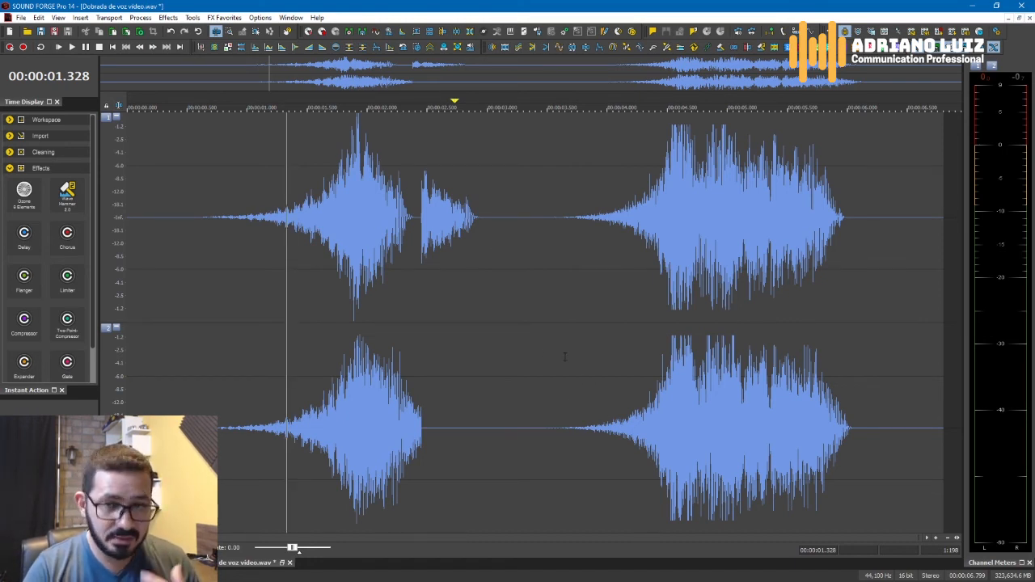
Delete the entire second phrase with its reverb build-up, and trim part of the silence left at the file's end
left_click_drag(568, 413, 979, 272)
key("Delete")
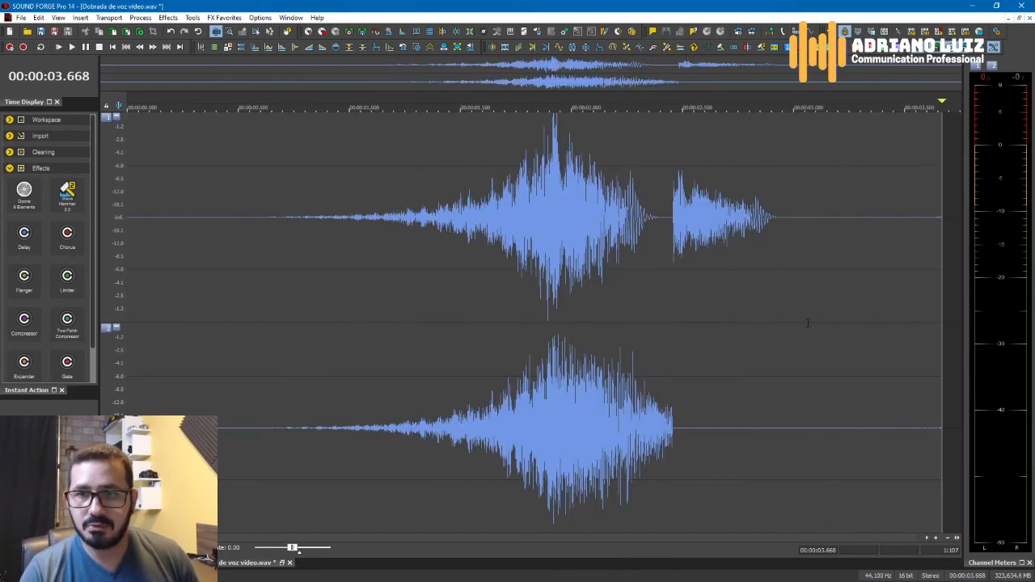
left_click_drag(882, 395, 1033, 263)
key("Delete")
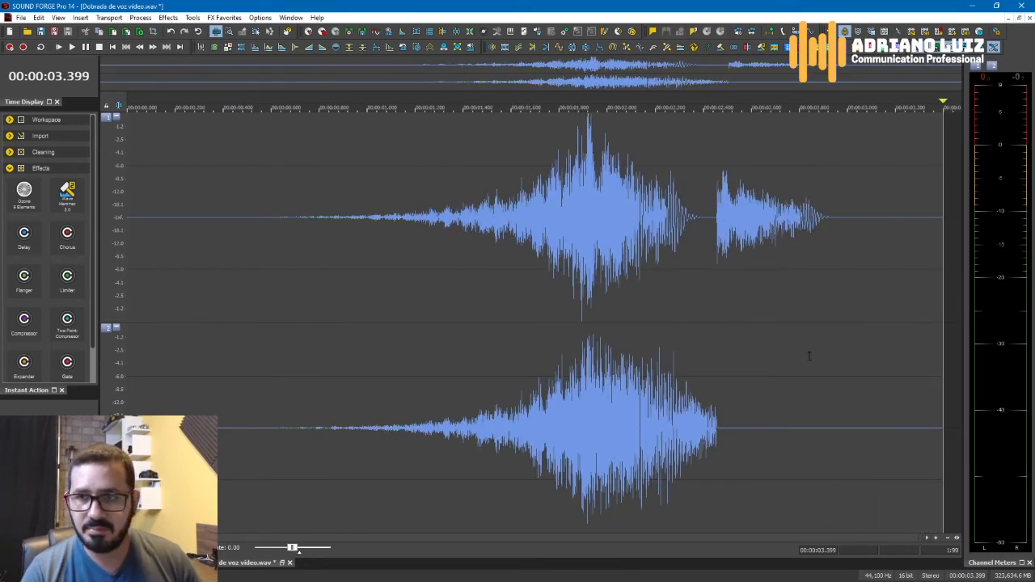
Try mixing the second phrase from the clipboard over the first phrase's tail from about 2.17 s, with source volume at 0 dB
left_click(735, 339)
scroll(518, 389, "up", 2)
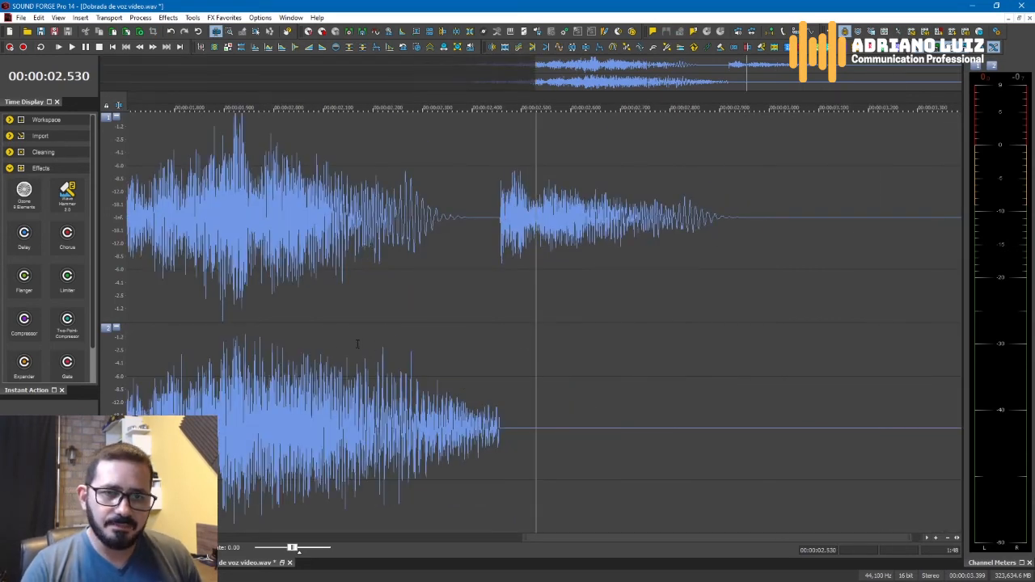
scroll(485, 380, "down", 1)
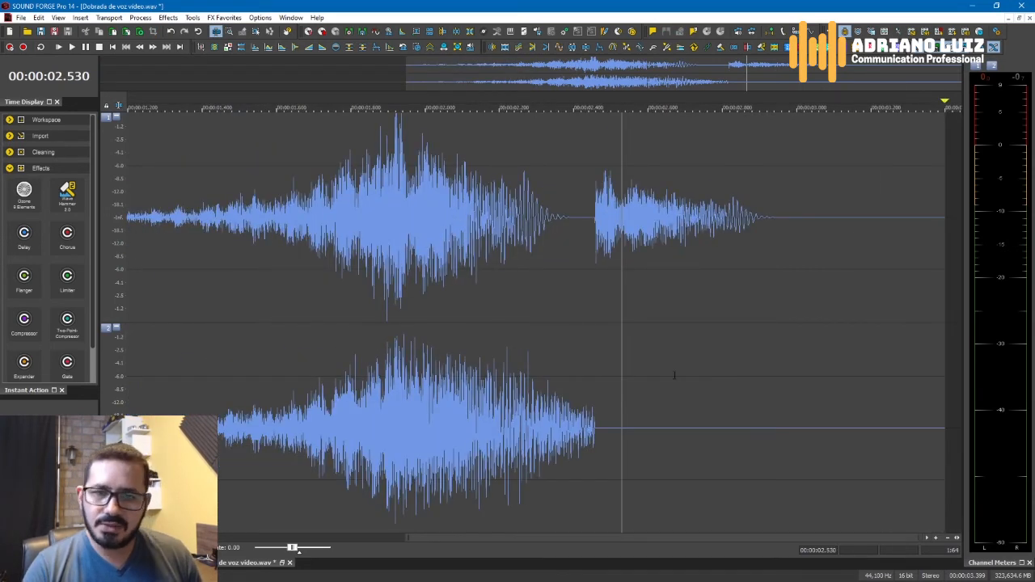
left_click(488, 381)
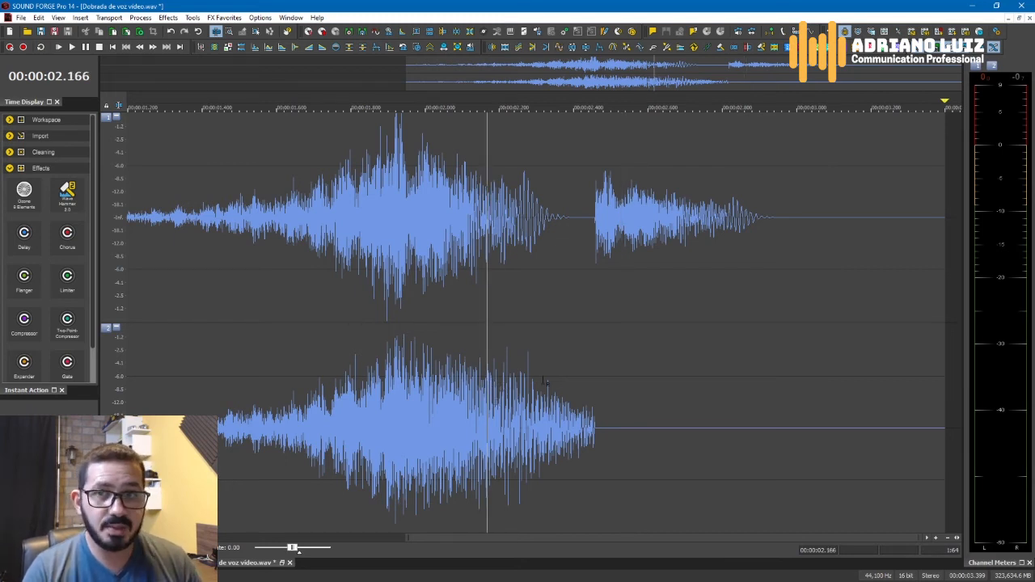
left_click(125, 34)
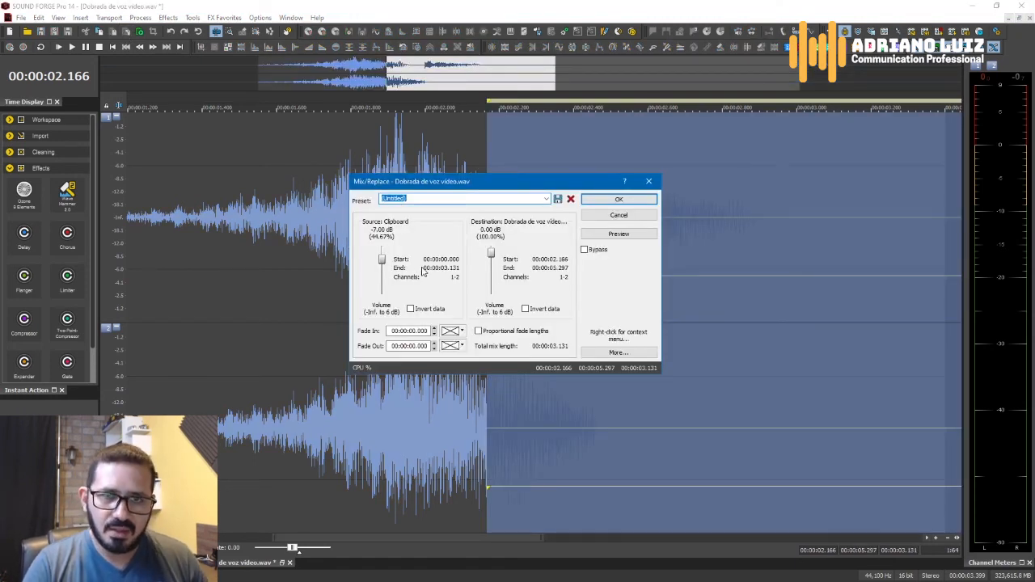
double_click(382, 259)
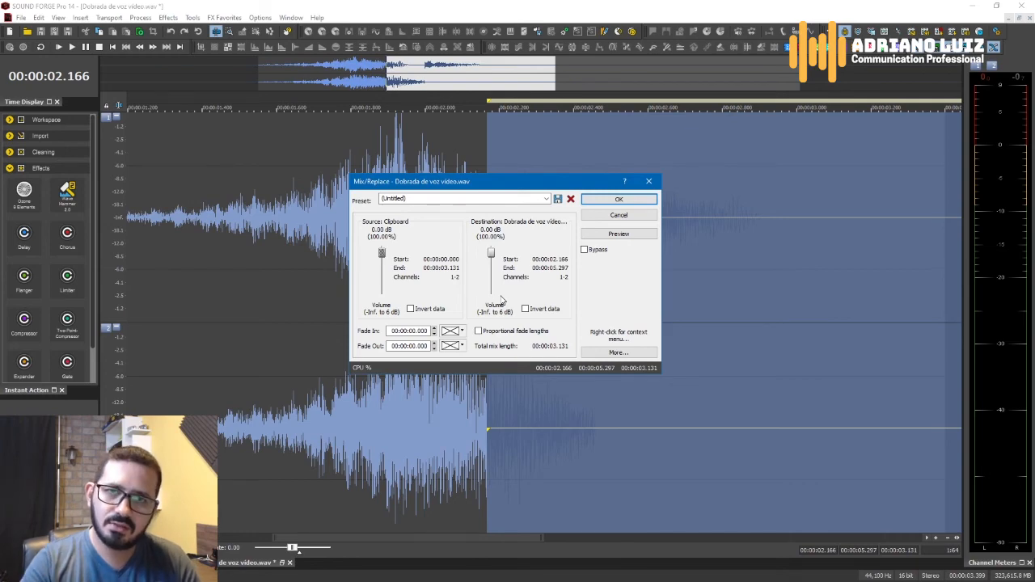
left_click(619, 199)
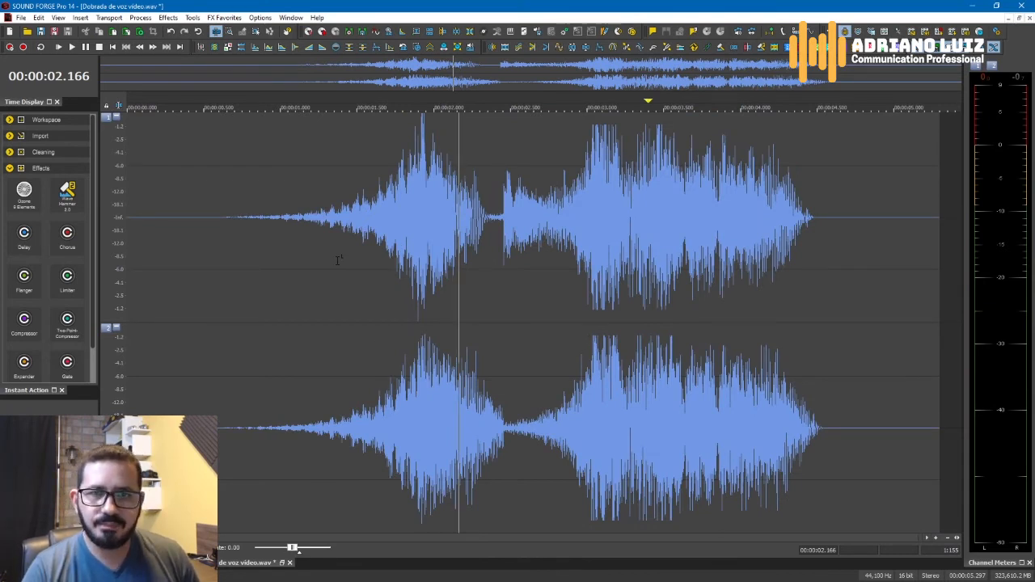
Play the joined phrases from the first reverb build-up to check their timing, and undo the mix
left_click(252, 259)
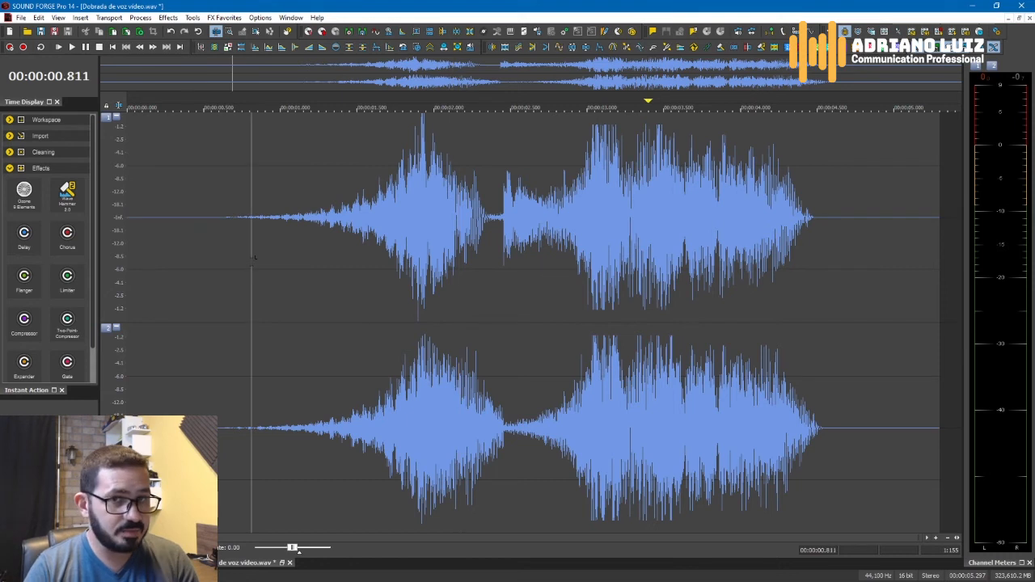
left_click(237, 259)
key("space")
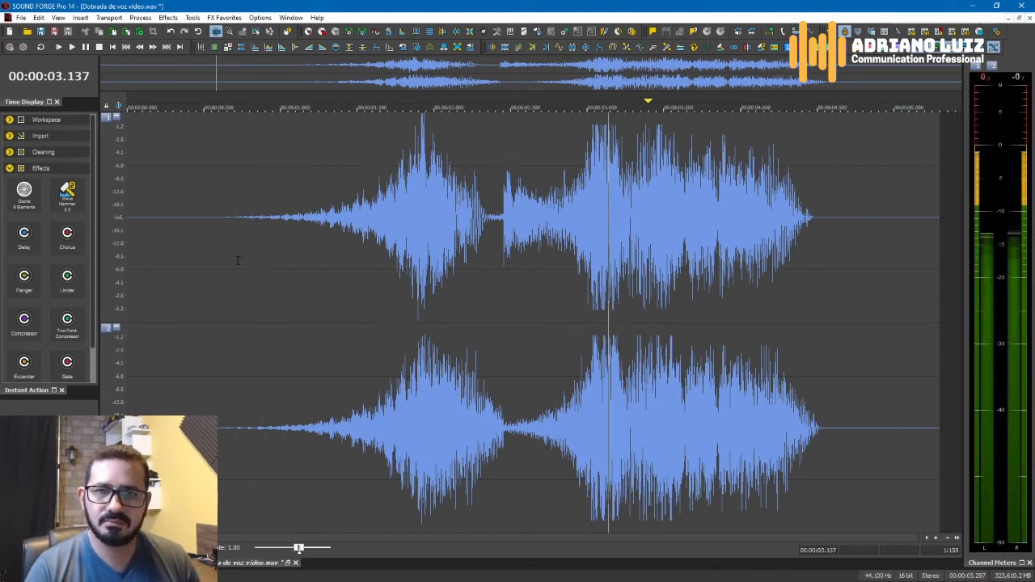
key("space")
key("ctrl+z")
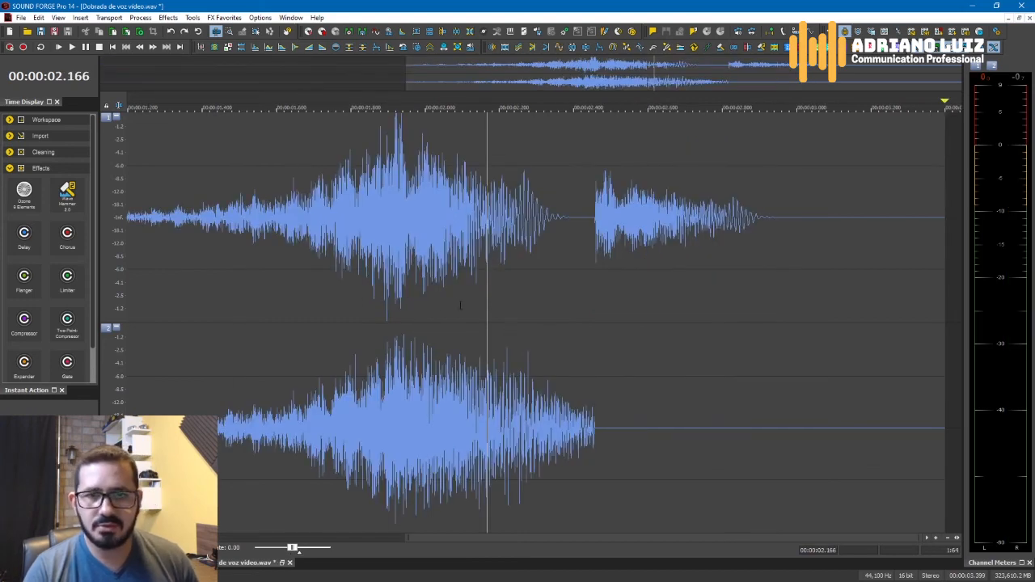
Try an earlier mix point for the second phrase, at about 2.06 s with both volumes at 0 dB
left_click(448, 372)
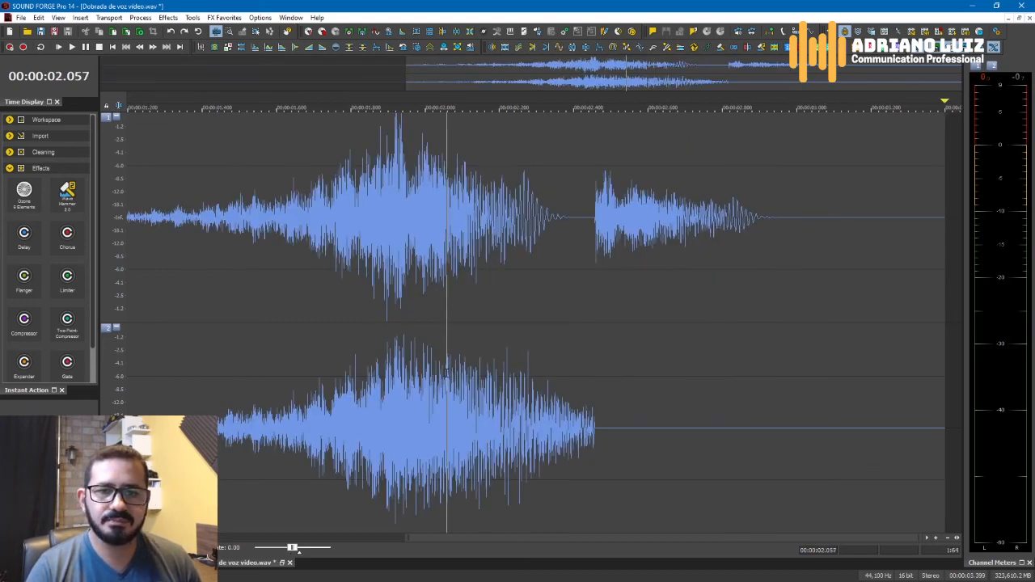
left_click(126, 31)
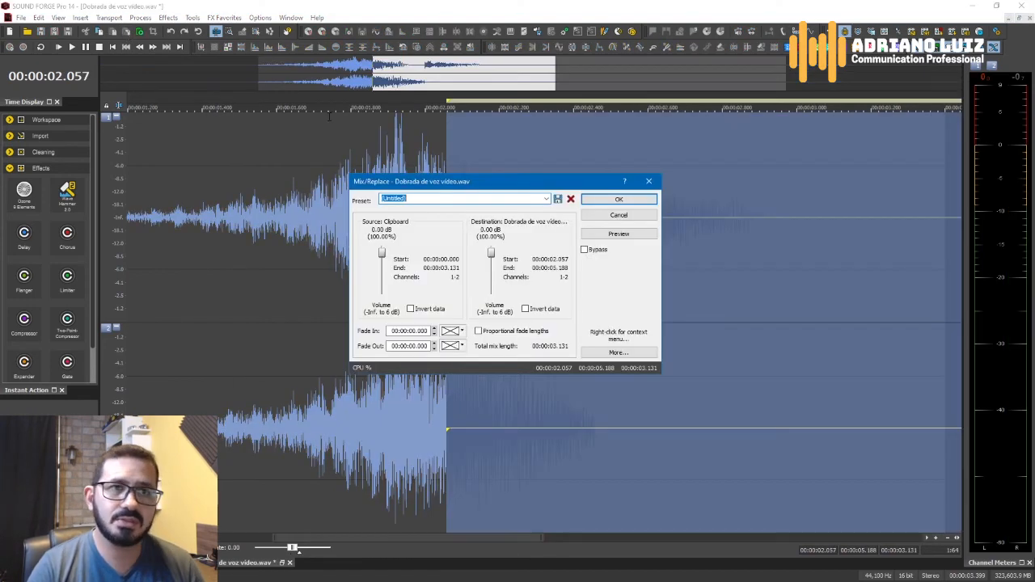
left_click(619, 199)
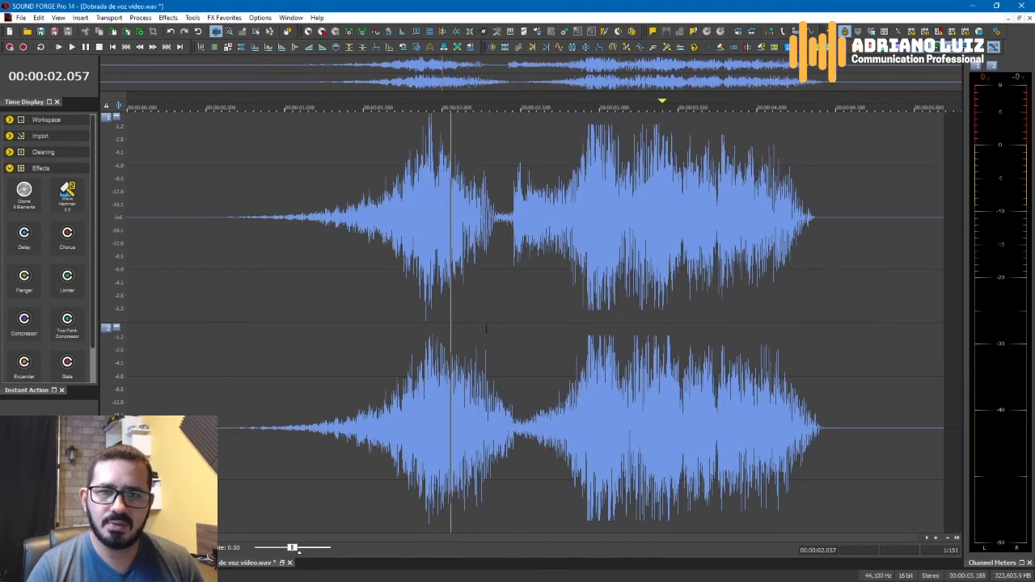
Play the earlier mix twice to judge the second phrase's entry, and undo it
key("space")
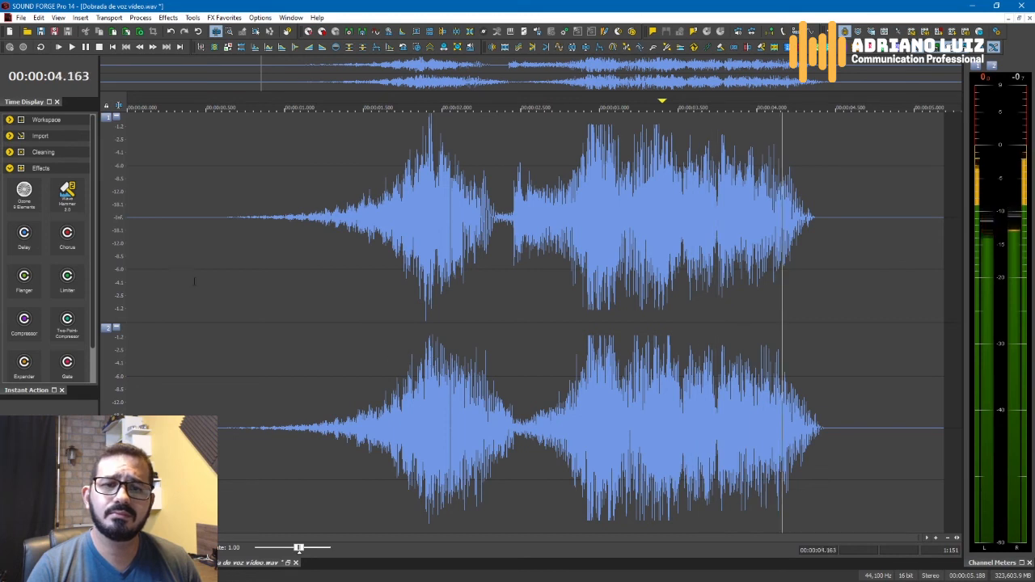
key("space")
key("space")
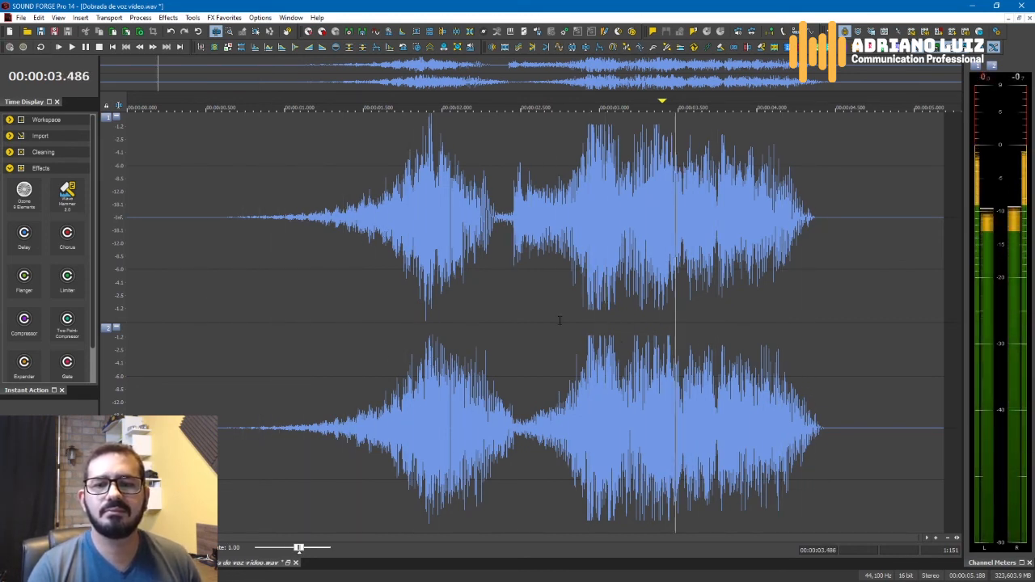
left_click(343, 249)
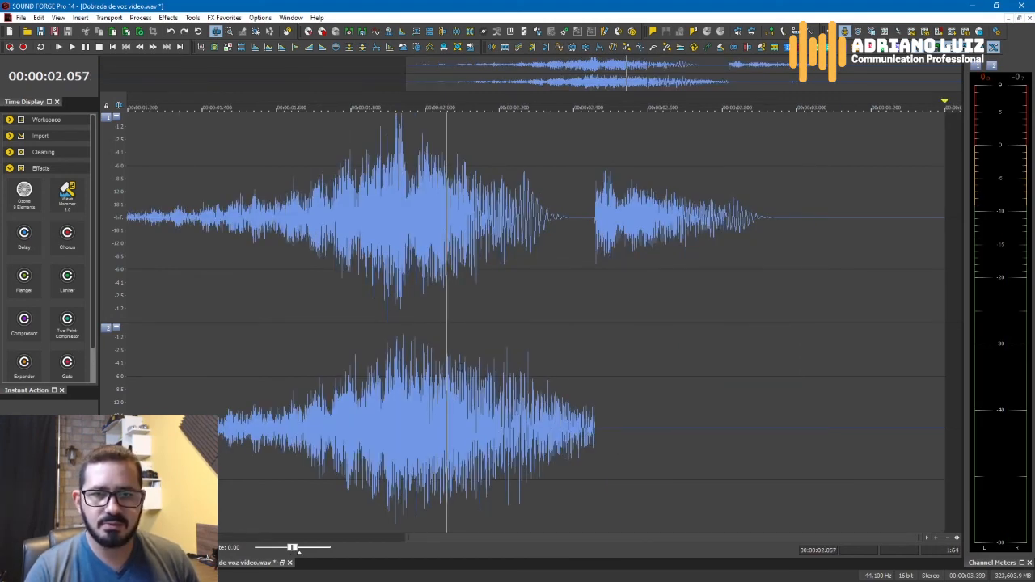
Mix the second phrase from the clipboard into the file from about 2.09 s, with both volumes at 0 dB
left_click(460, 251)
left_click(126, 31)
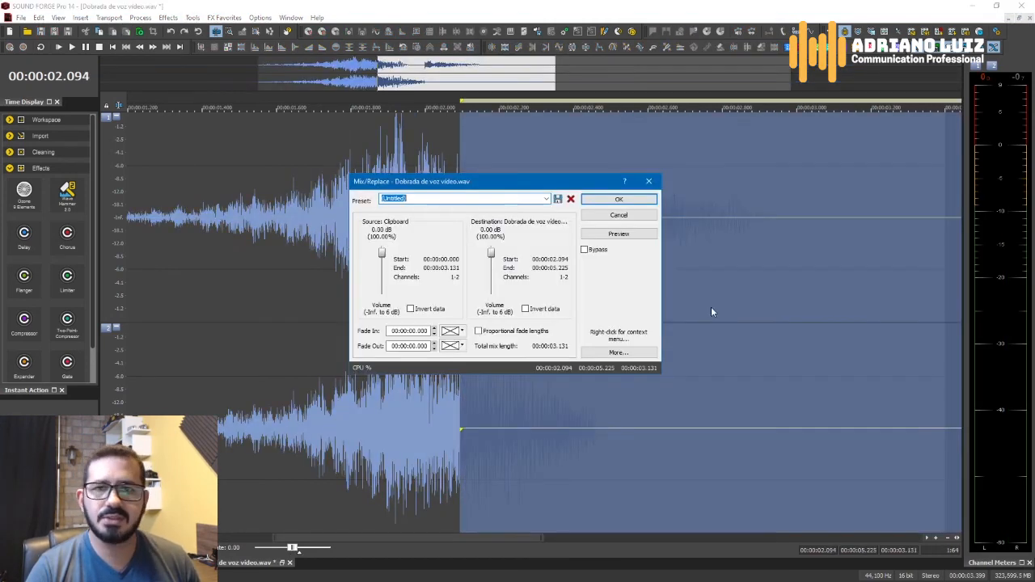
left_click(618, 200)
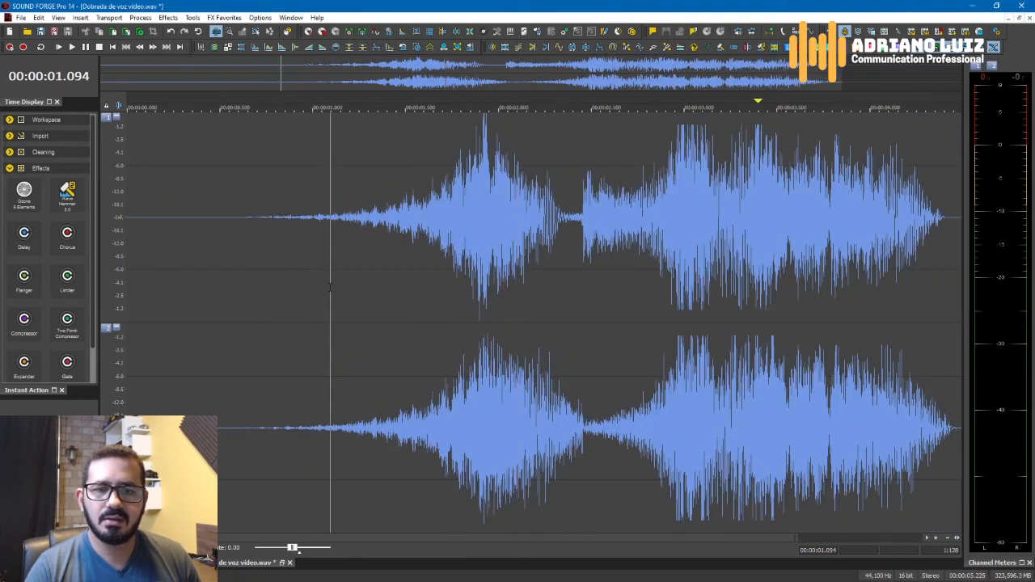
Play the combined phrases repeatedly from the opening silence and first reverb build-up to check the second phrase's entry
key("space")
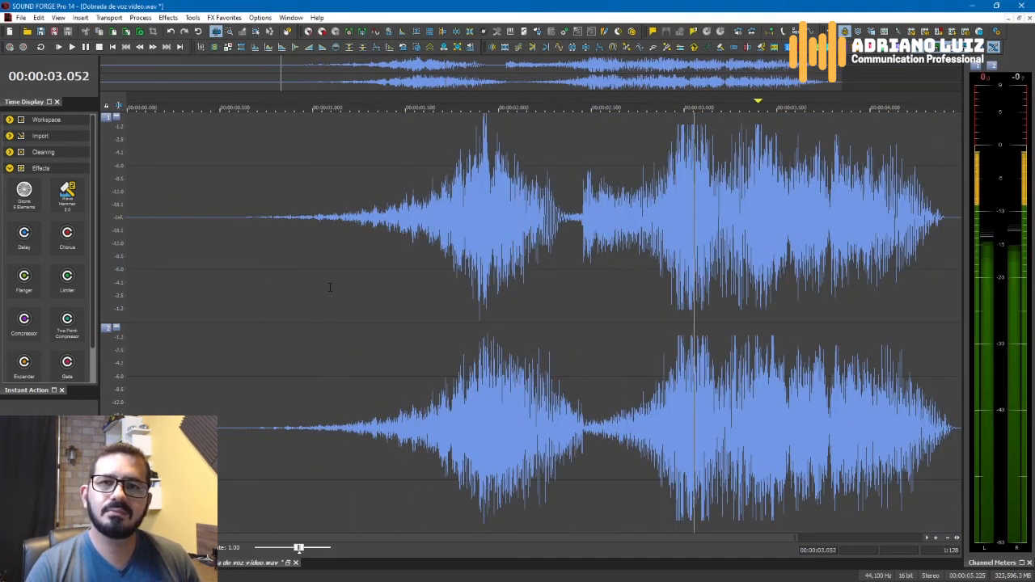
scroll(329, 287, "down", 1)
left_click(210, 314)
key("space")
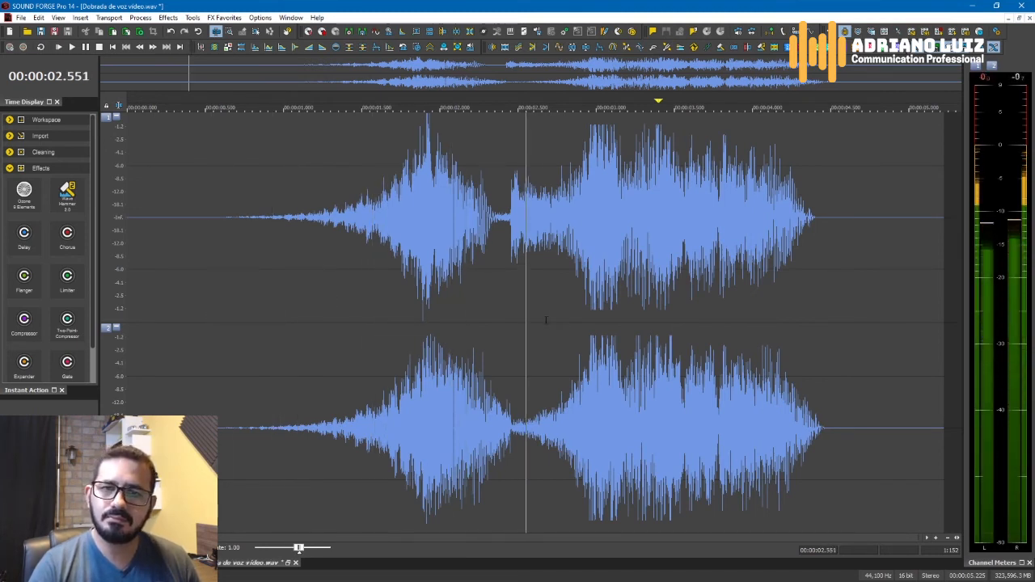
key("space")
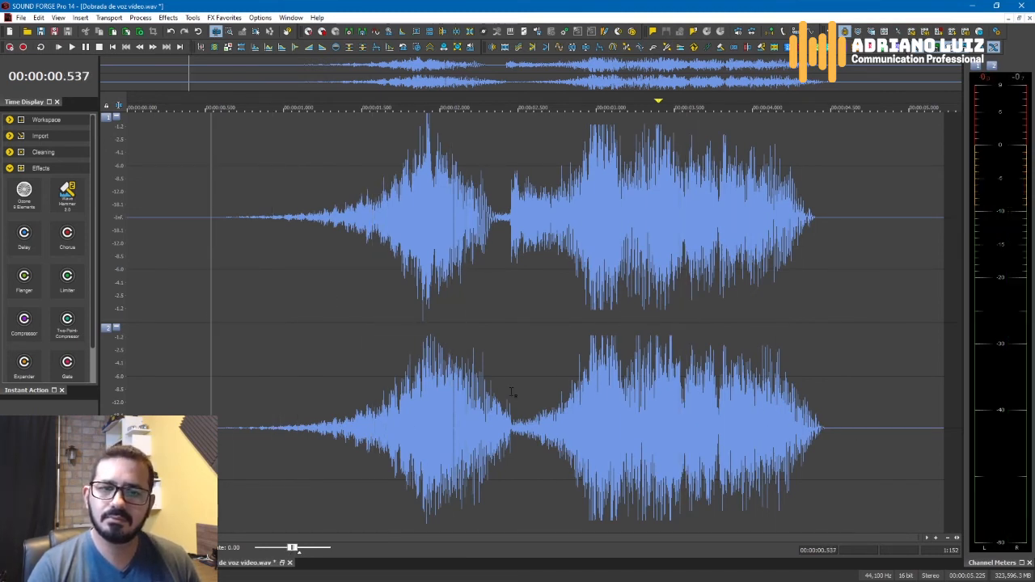
Delete about 0.62 s of silence before the first reverb build-up, and play the trimmed file from its start
double_click(670, 379)
left_click(880, 358)
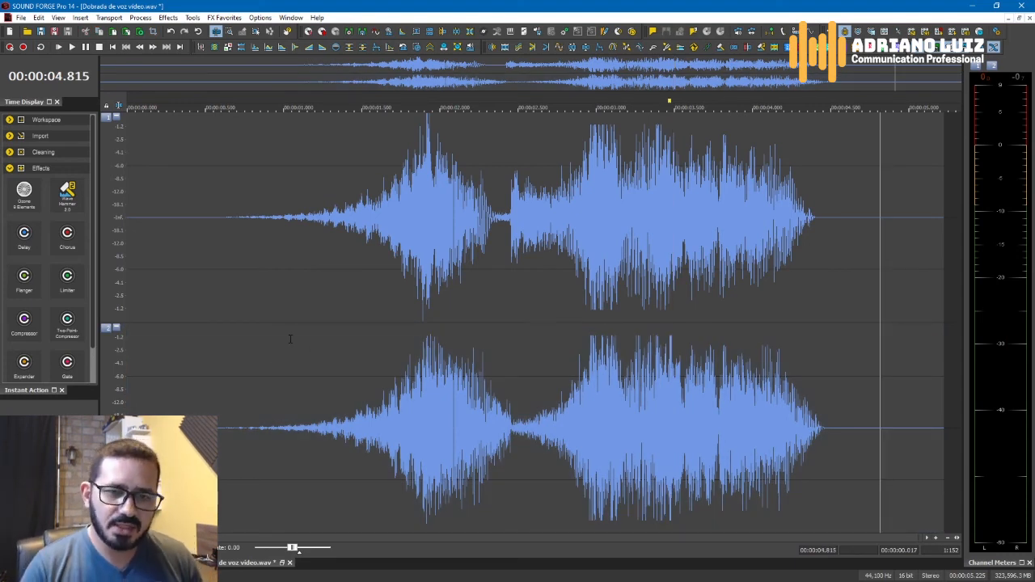
left_click_drag(220, 391, 121, 324)
key("Delete")
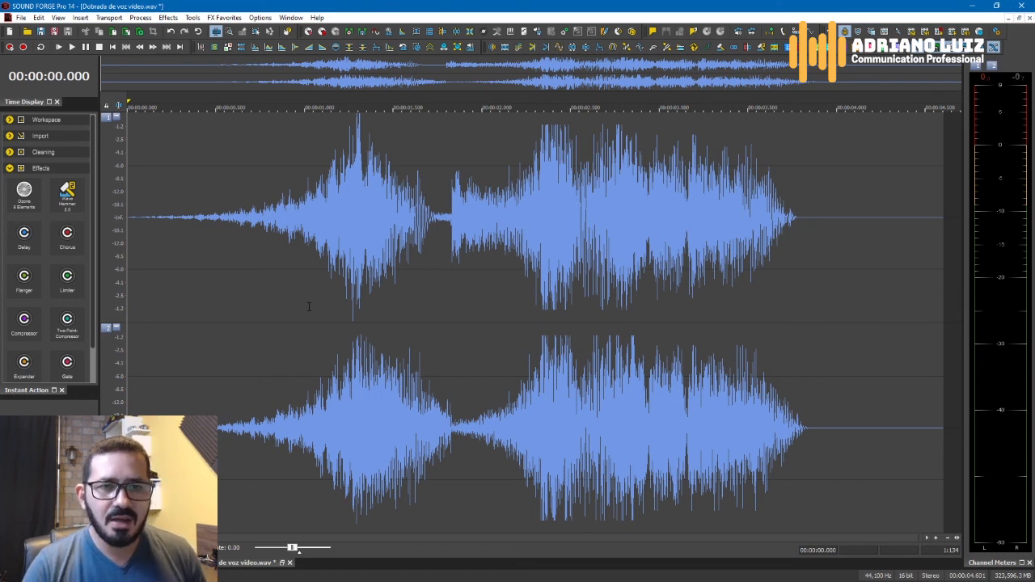
key("space")
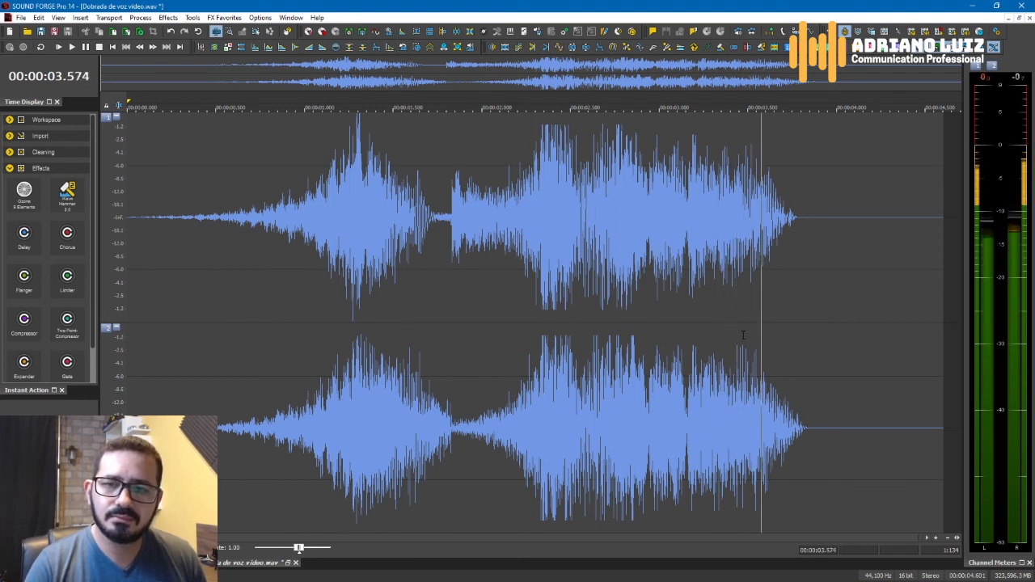
Switch to Dobrada de VOZ.wav and play it from near its start to compare it with the new version
left_click(291, 18)
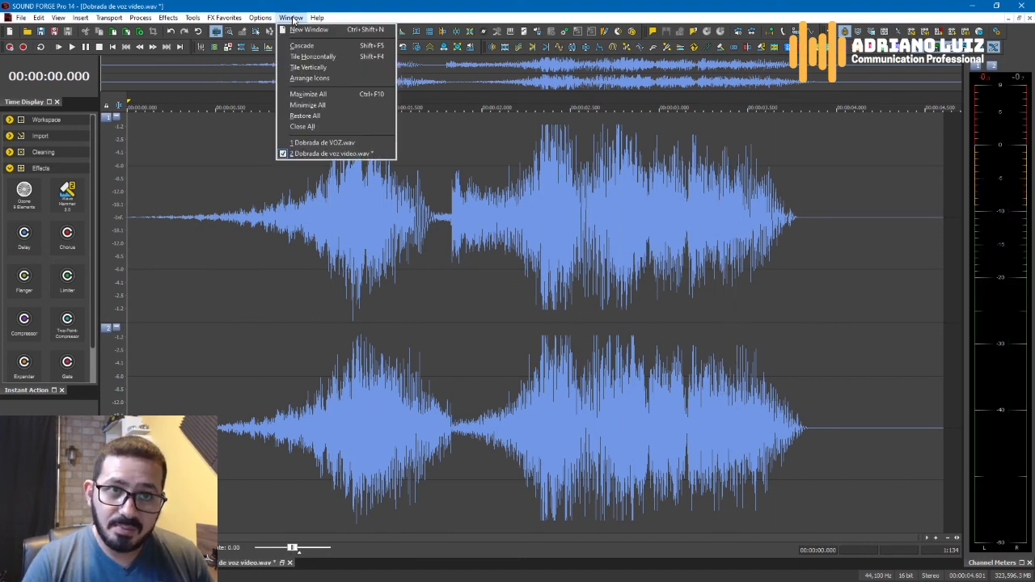
left_click(347, 143)
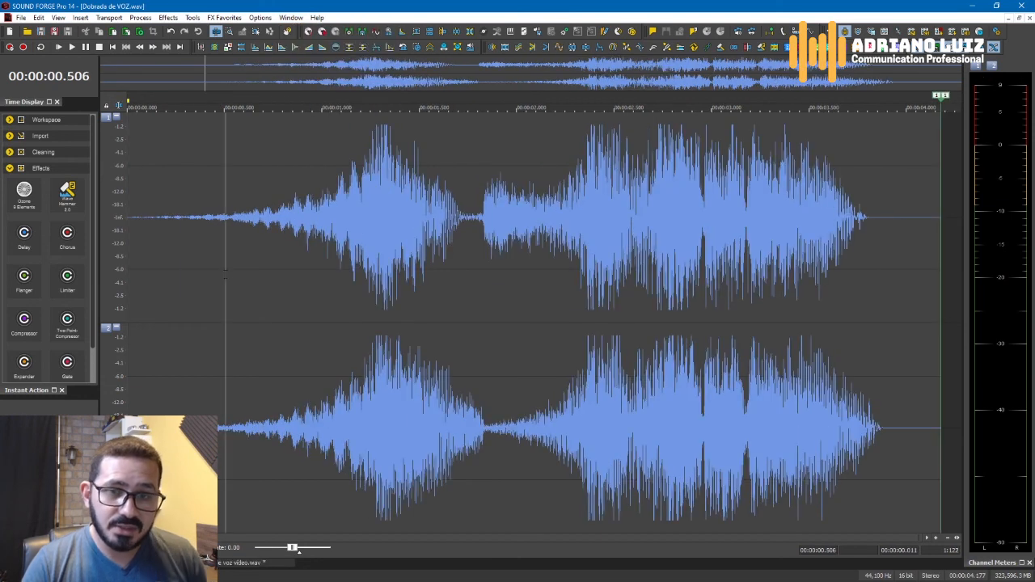
left_click(175, 272)
left_click(132, 269)
key("space")
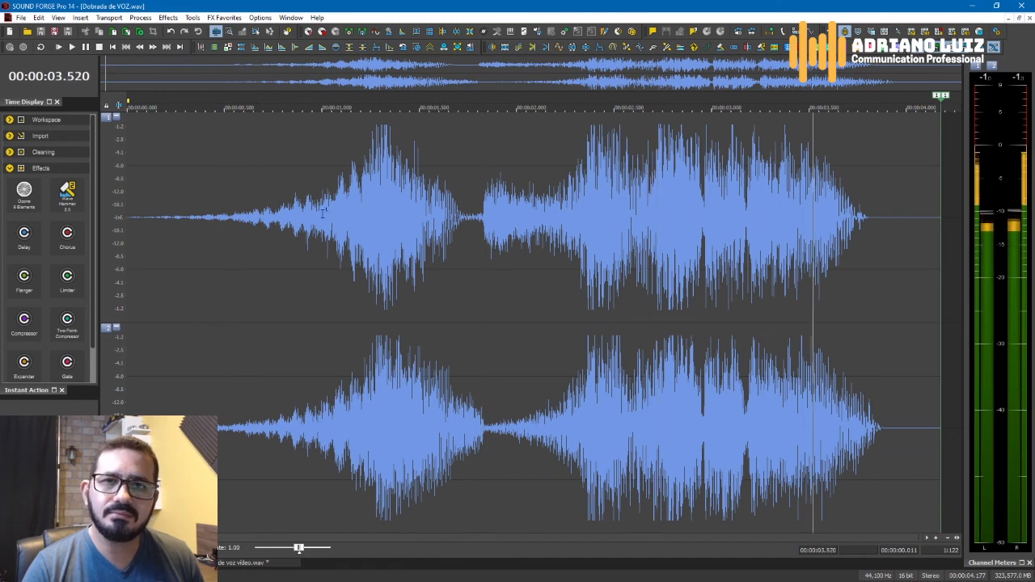
Return to Dobrada de voz vídeo.wav and play it from its start for comparison
key("alt+w")
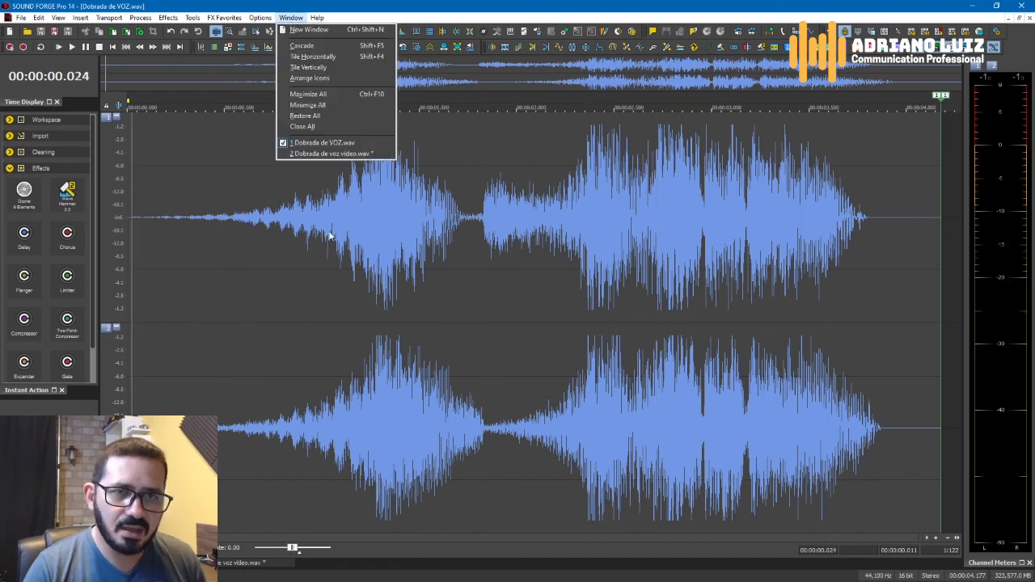
left_click(323, 153)
key("space")
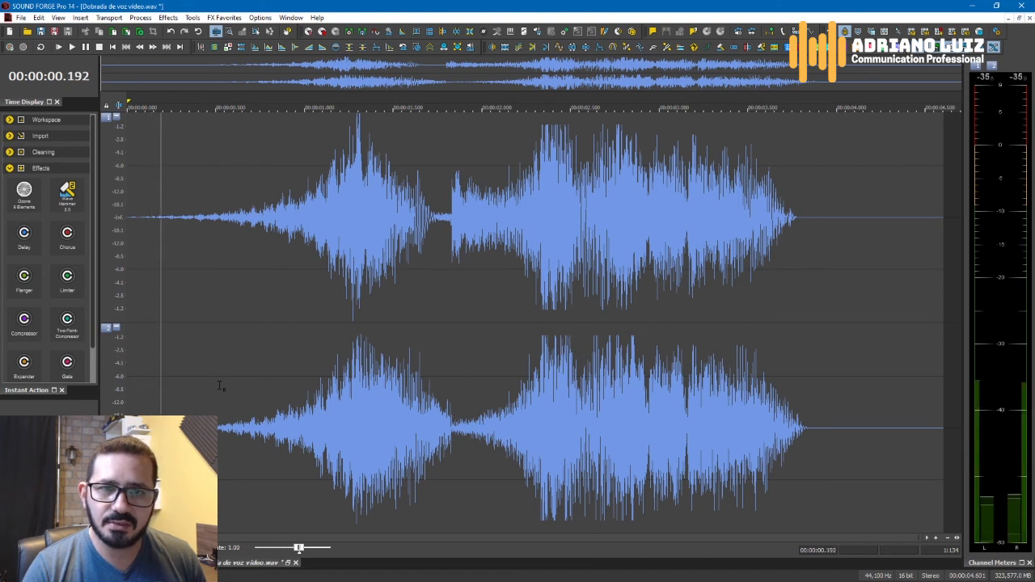